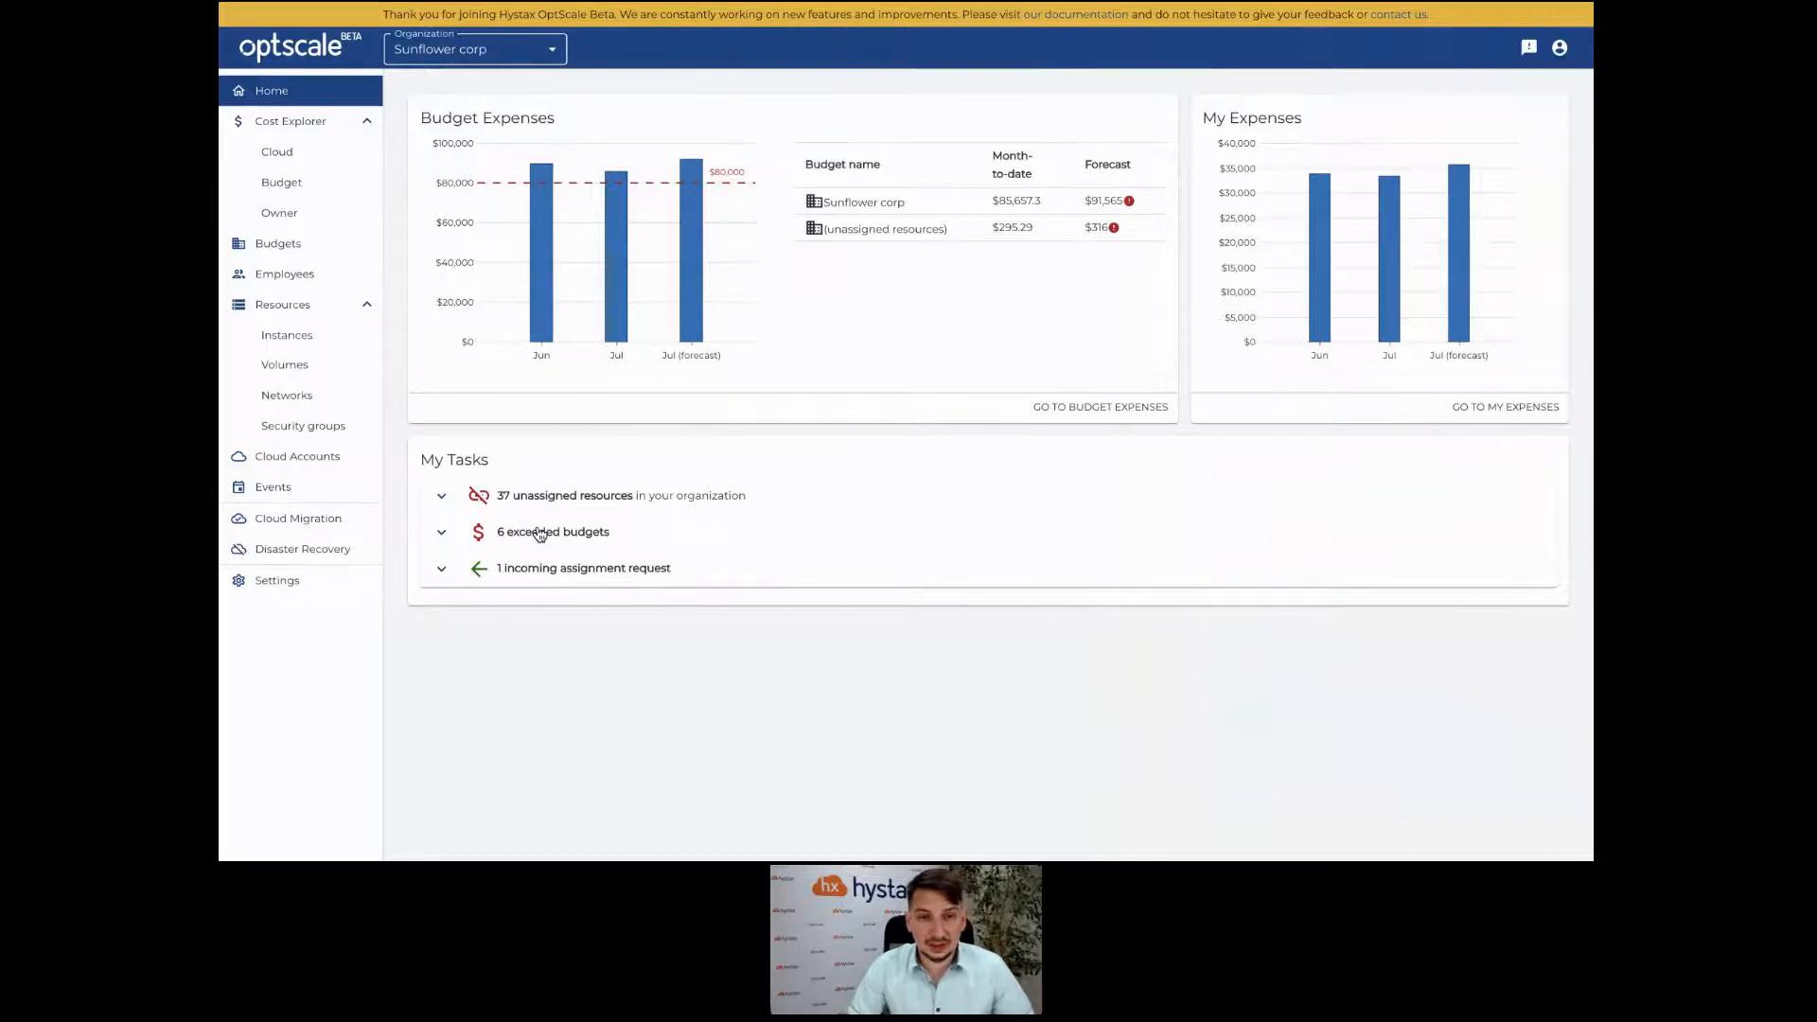
# From organization settings, open the Connect Cloud Account form and click into the Access key and Report S3 bucket fields.
pyautogui.click(304, 578)
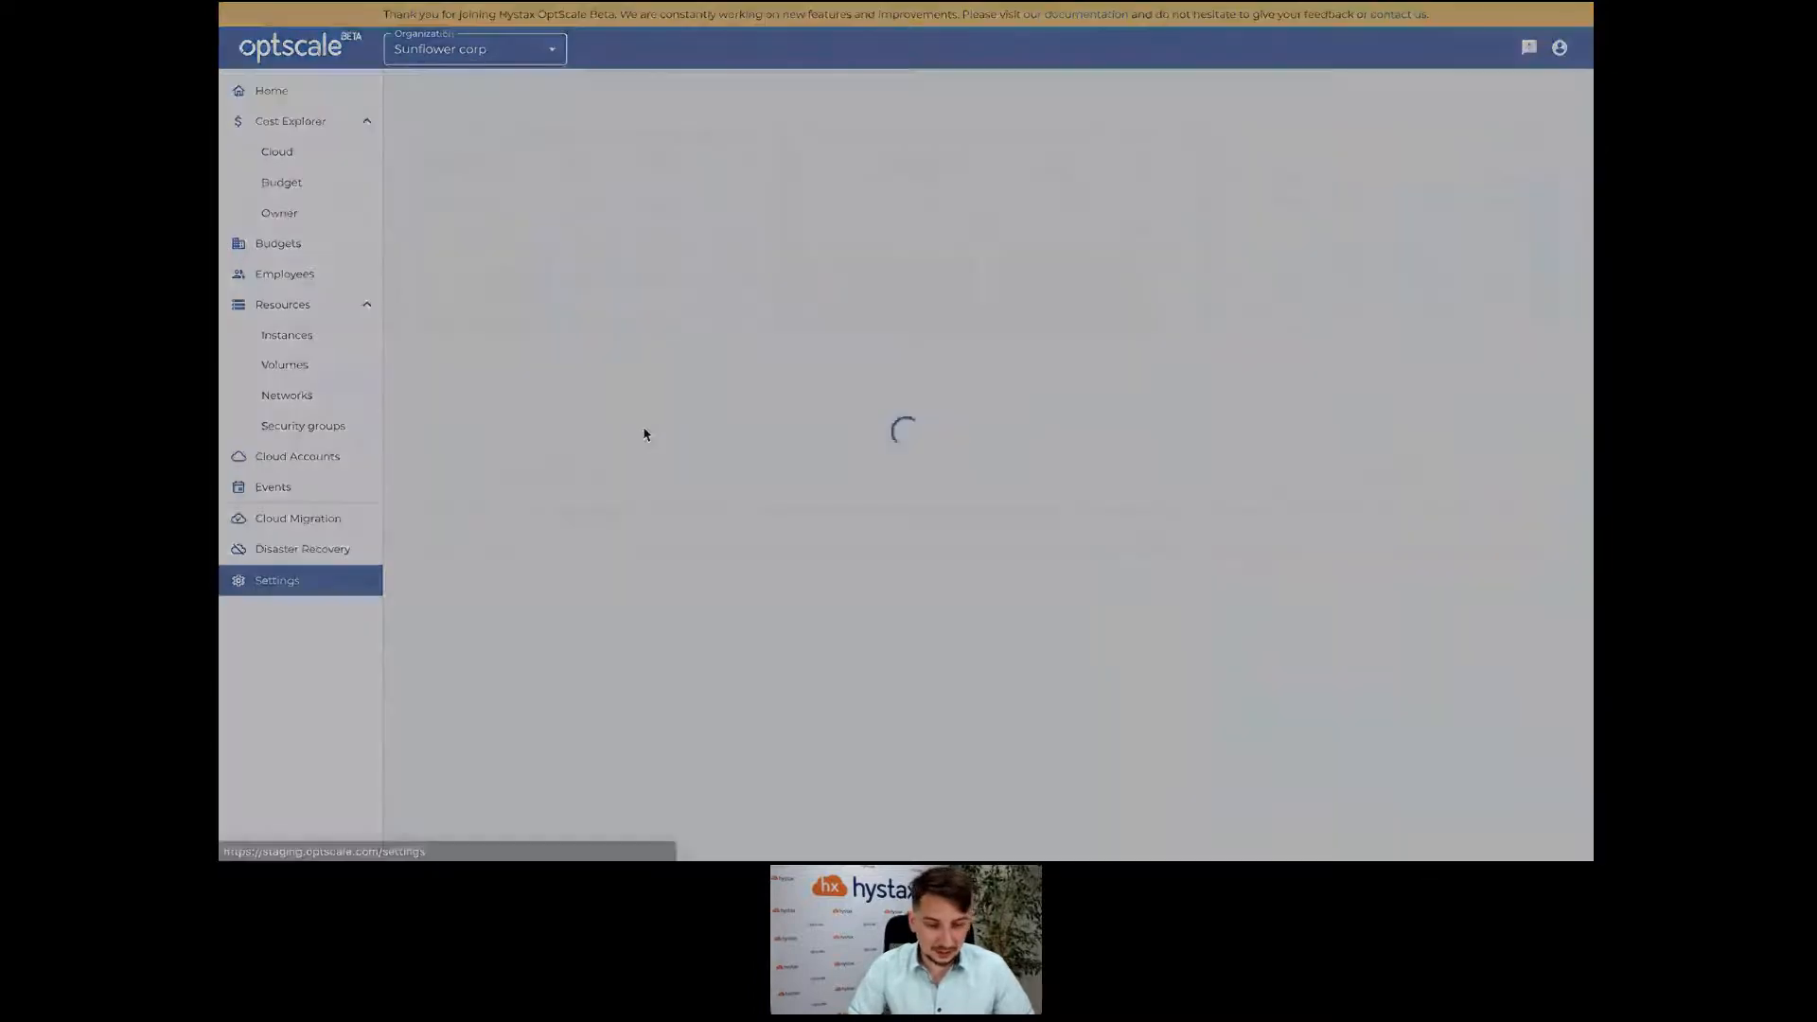
pyautogui.click(479, 159)
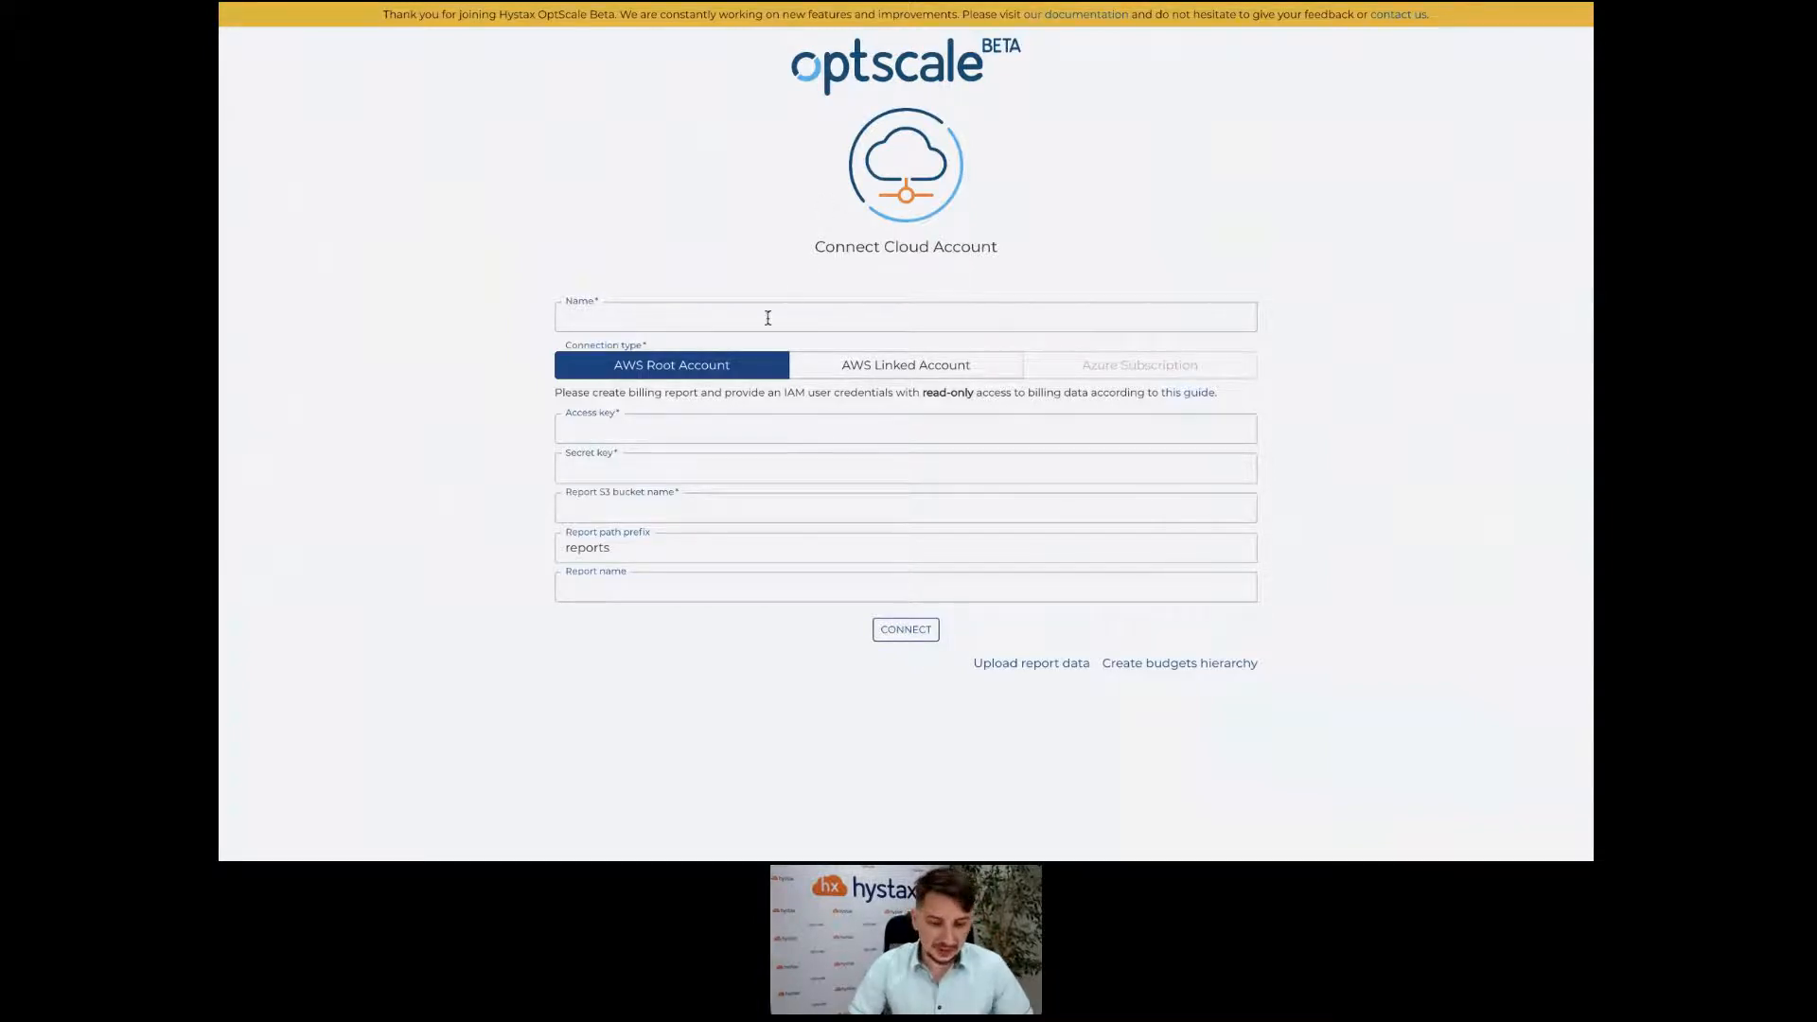
pyautogui.click(701, 429)
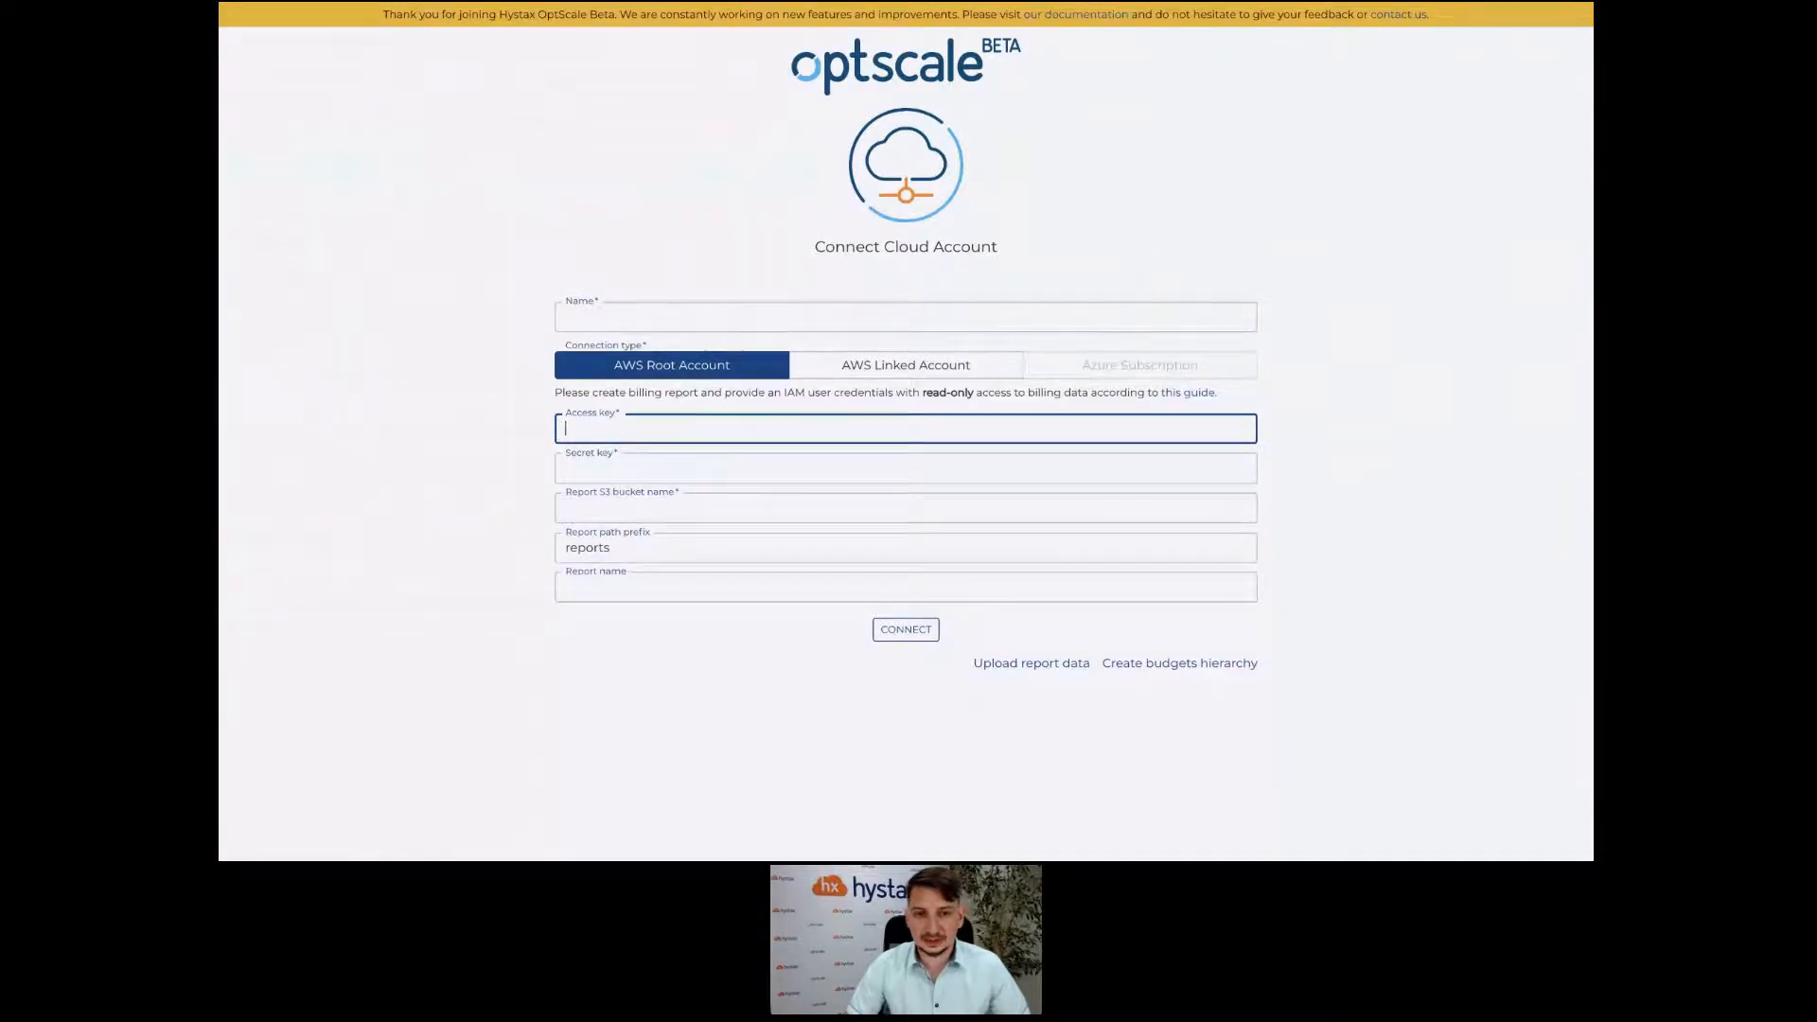
pyautogui.click(618, 508)
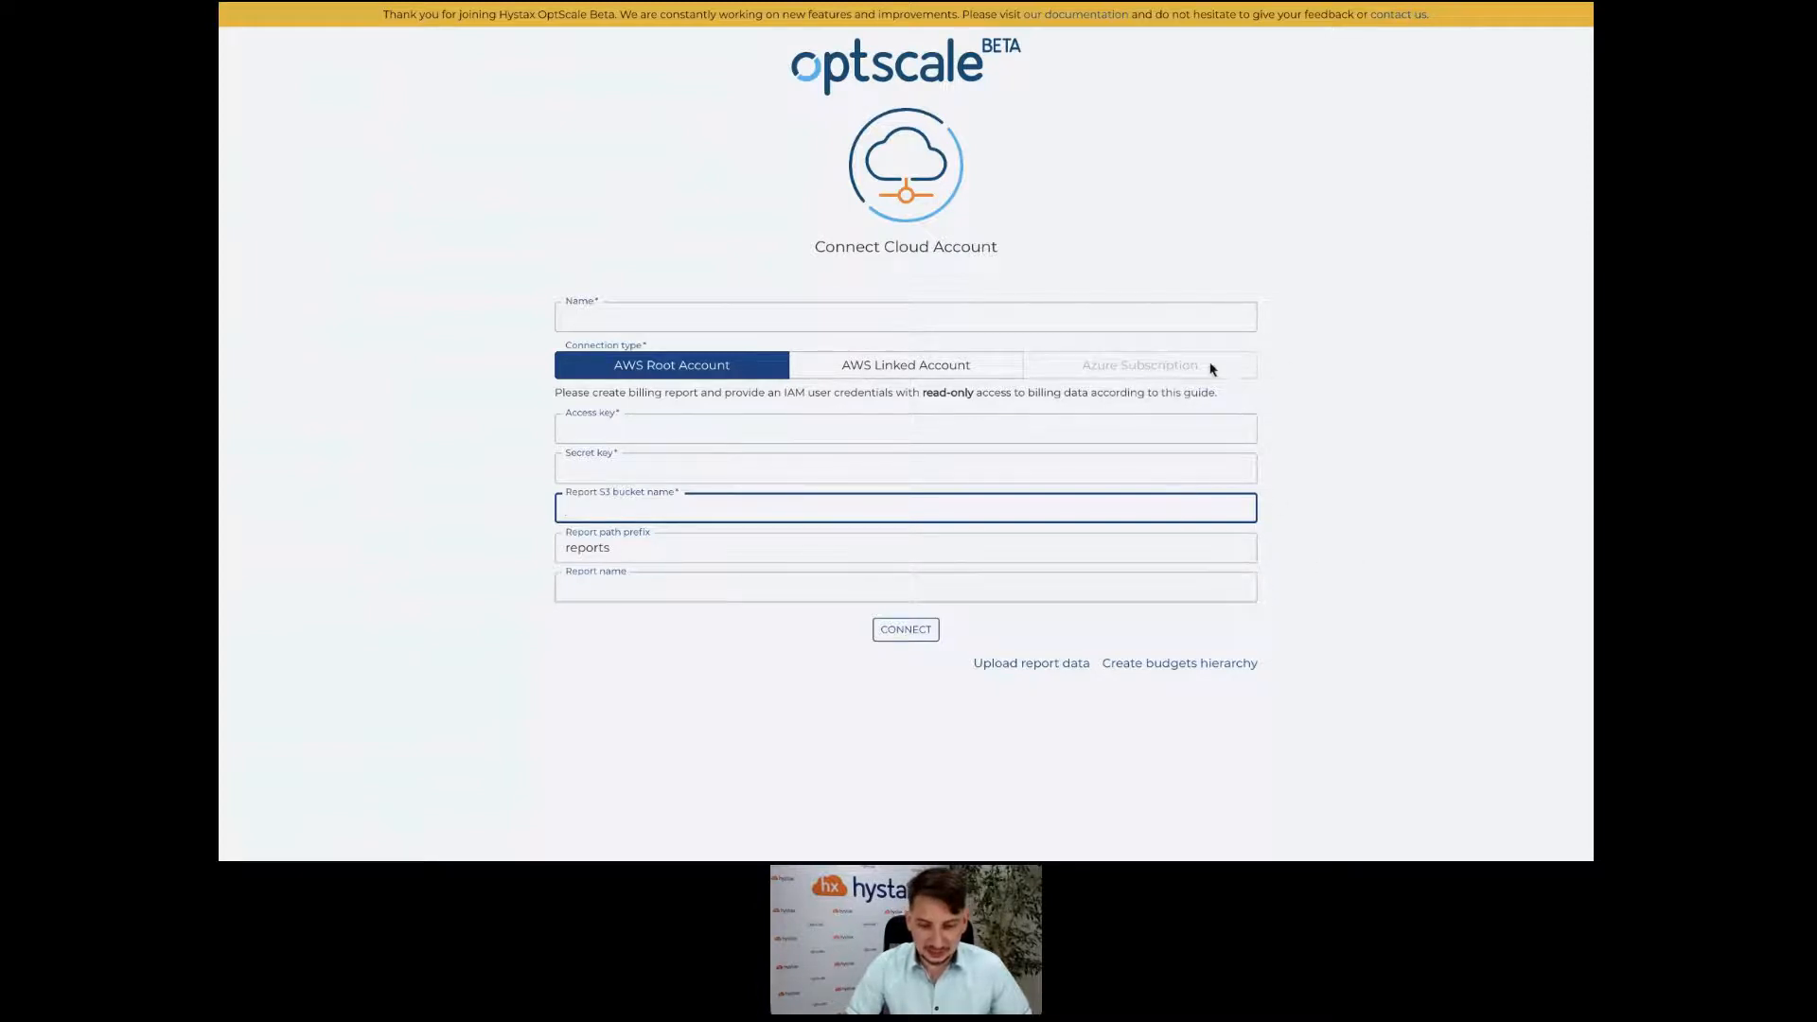
# Open the Create budgets hierarchy page showing Sunflower corp's $80,000 budget tree.
pyautogui.click(1221, 667)
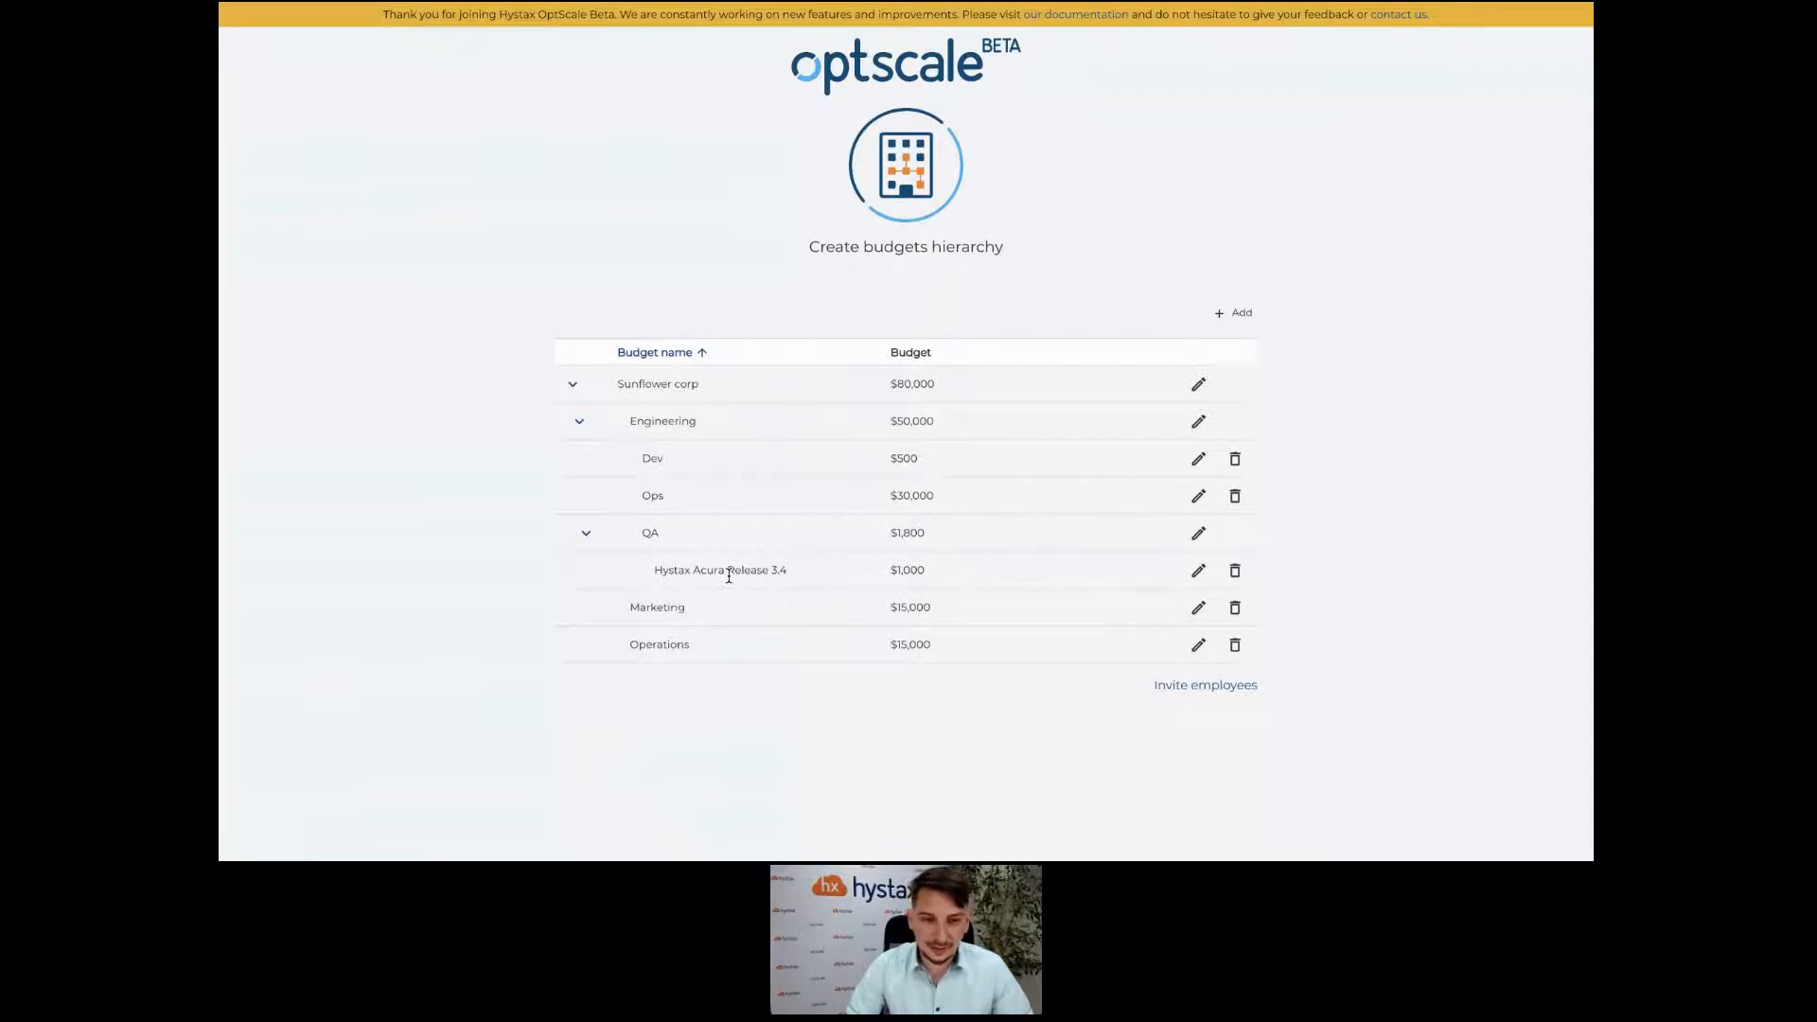
# On the Invite employees page, add a colleague's e-mail address as an invitee.
pyautogui.click(1186, 689)
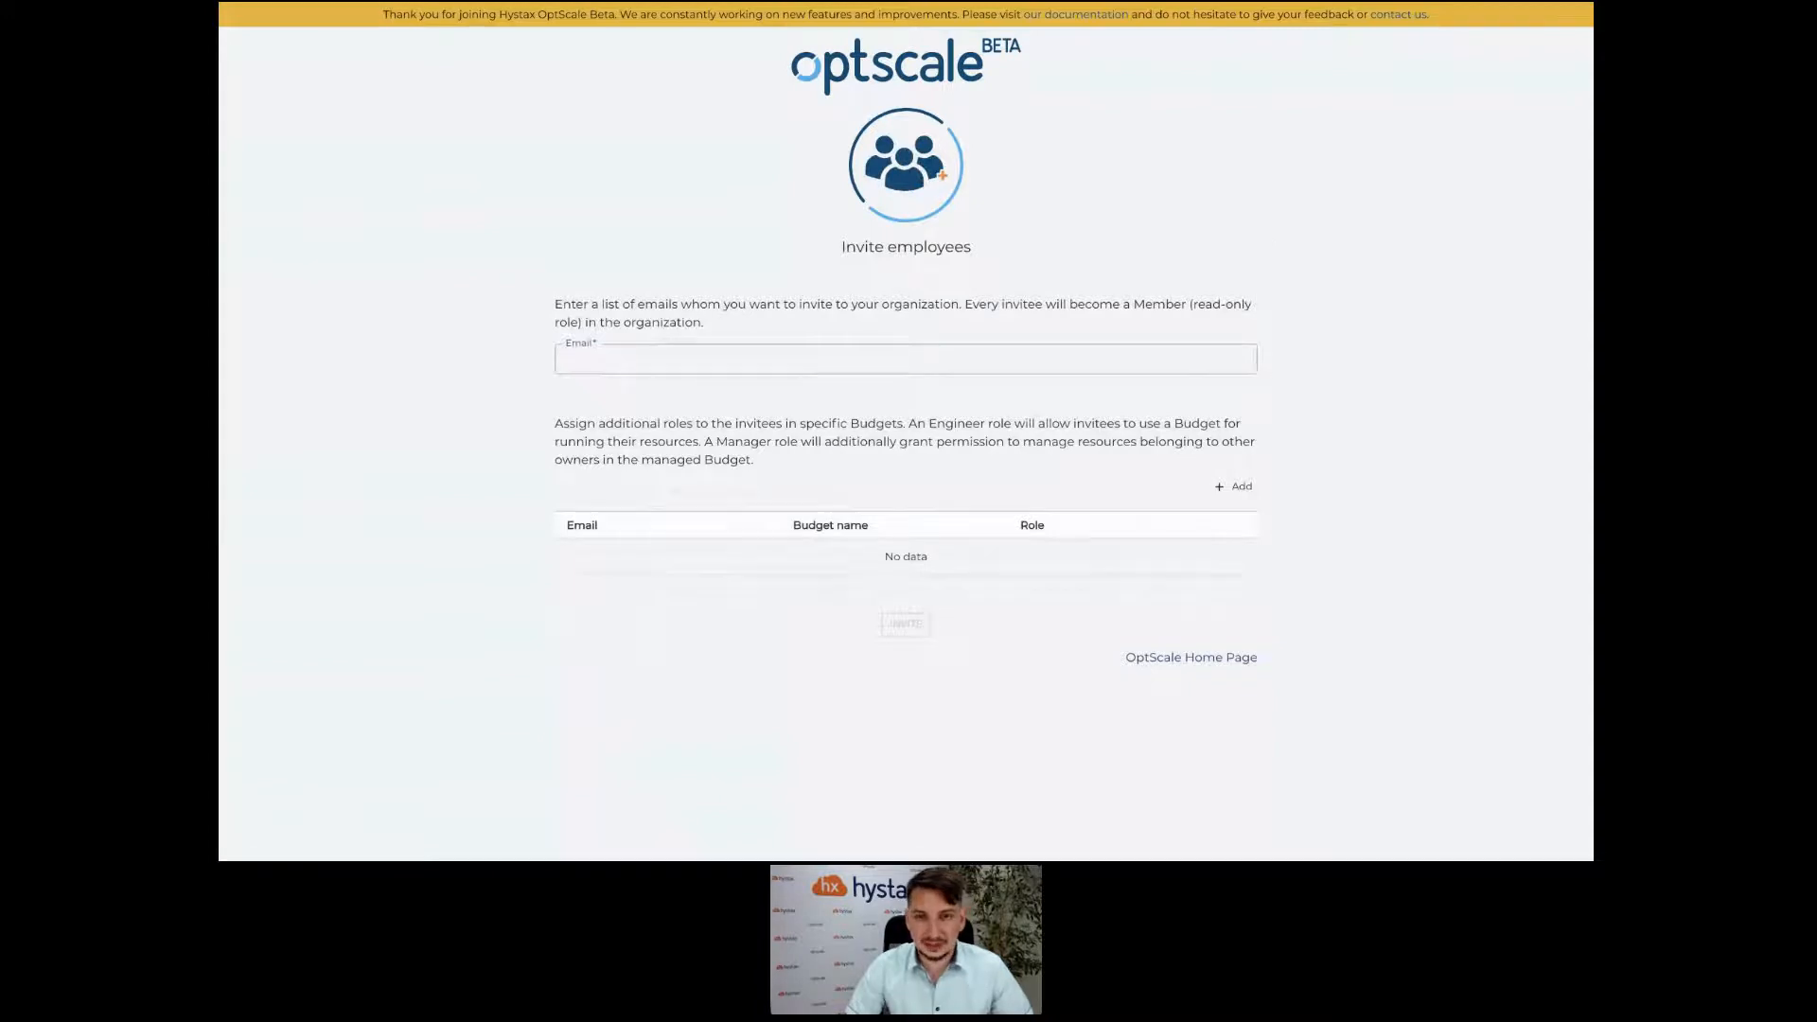
pyautogui.click(609, 356)
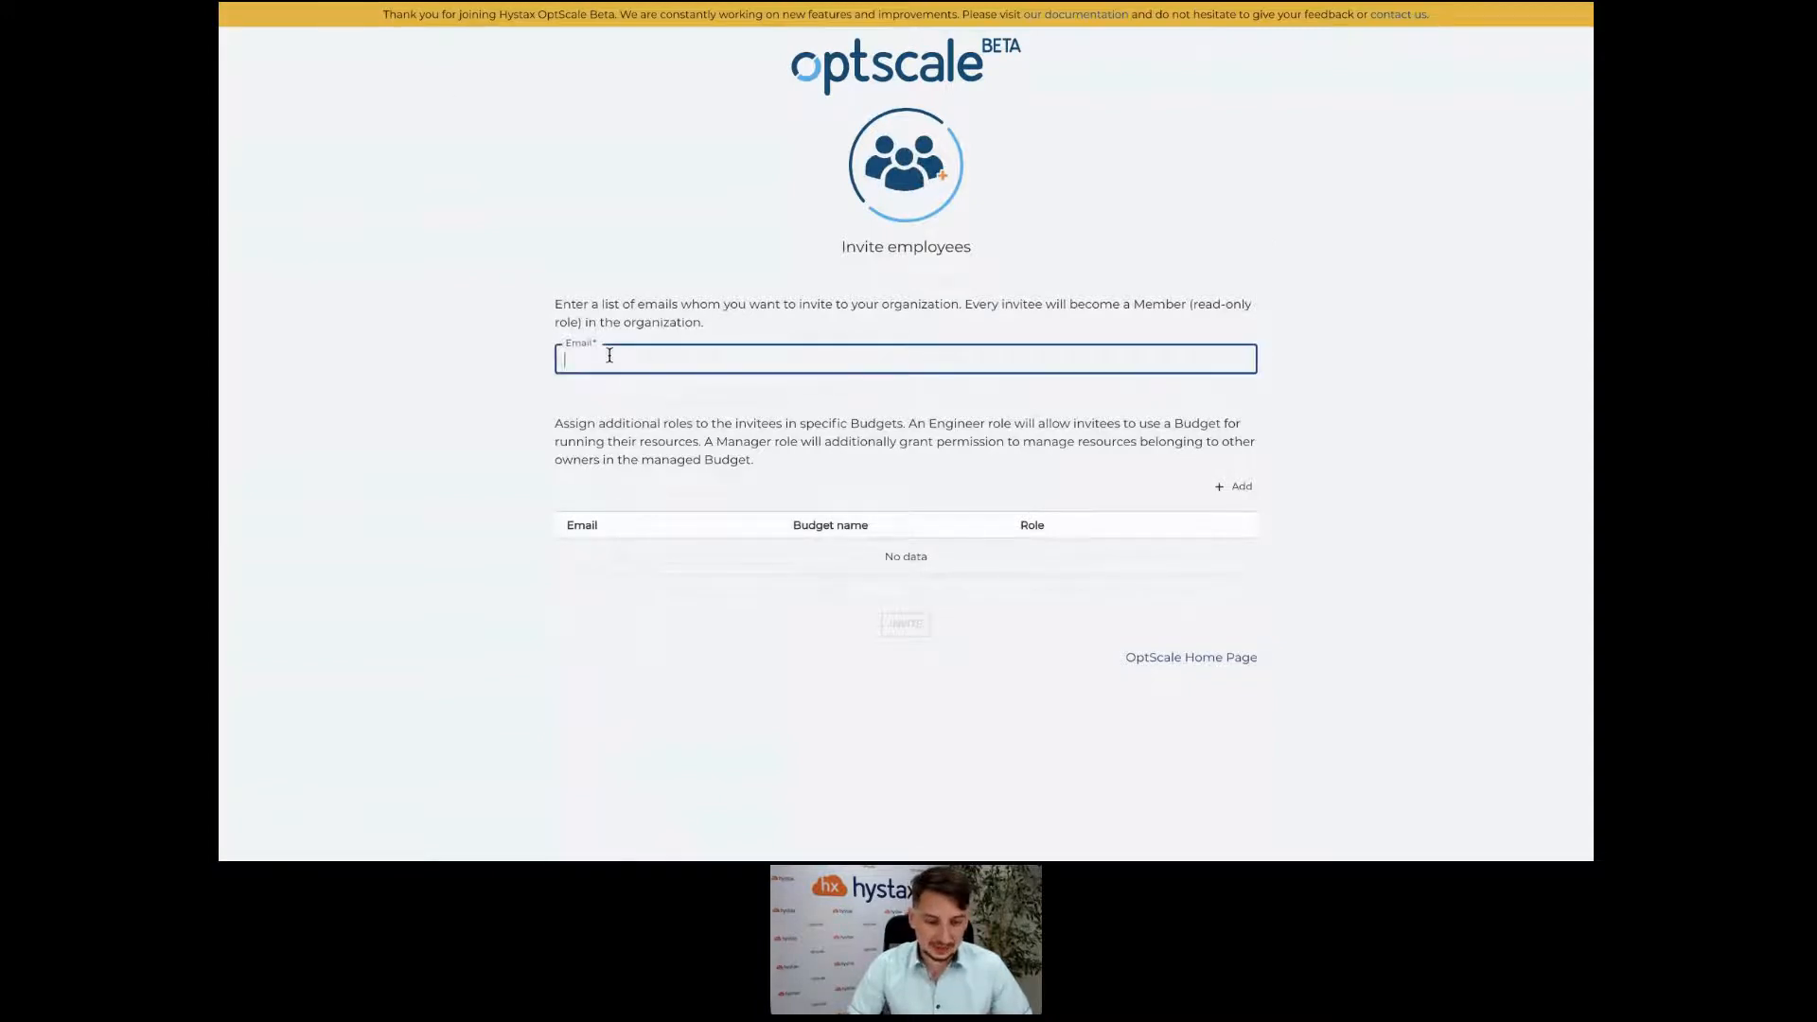
pyautogui.write('удщ')
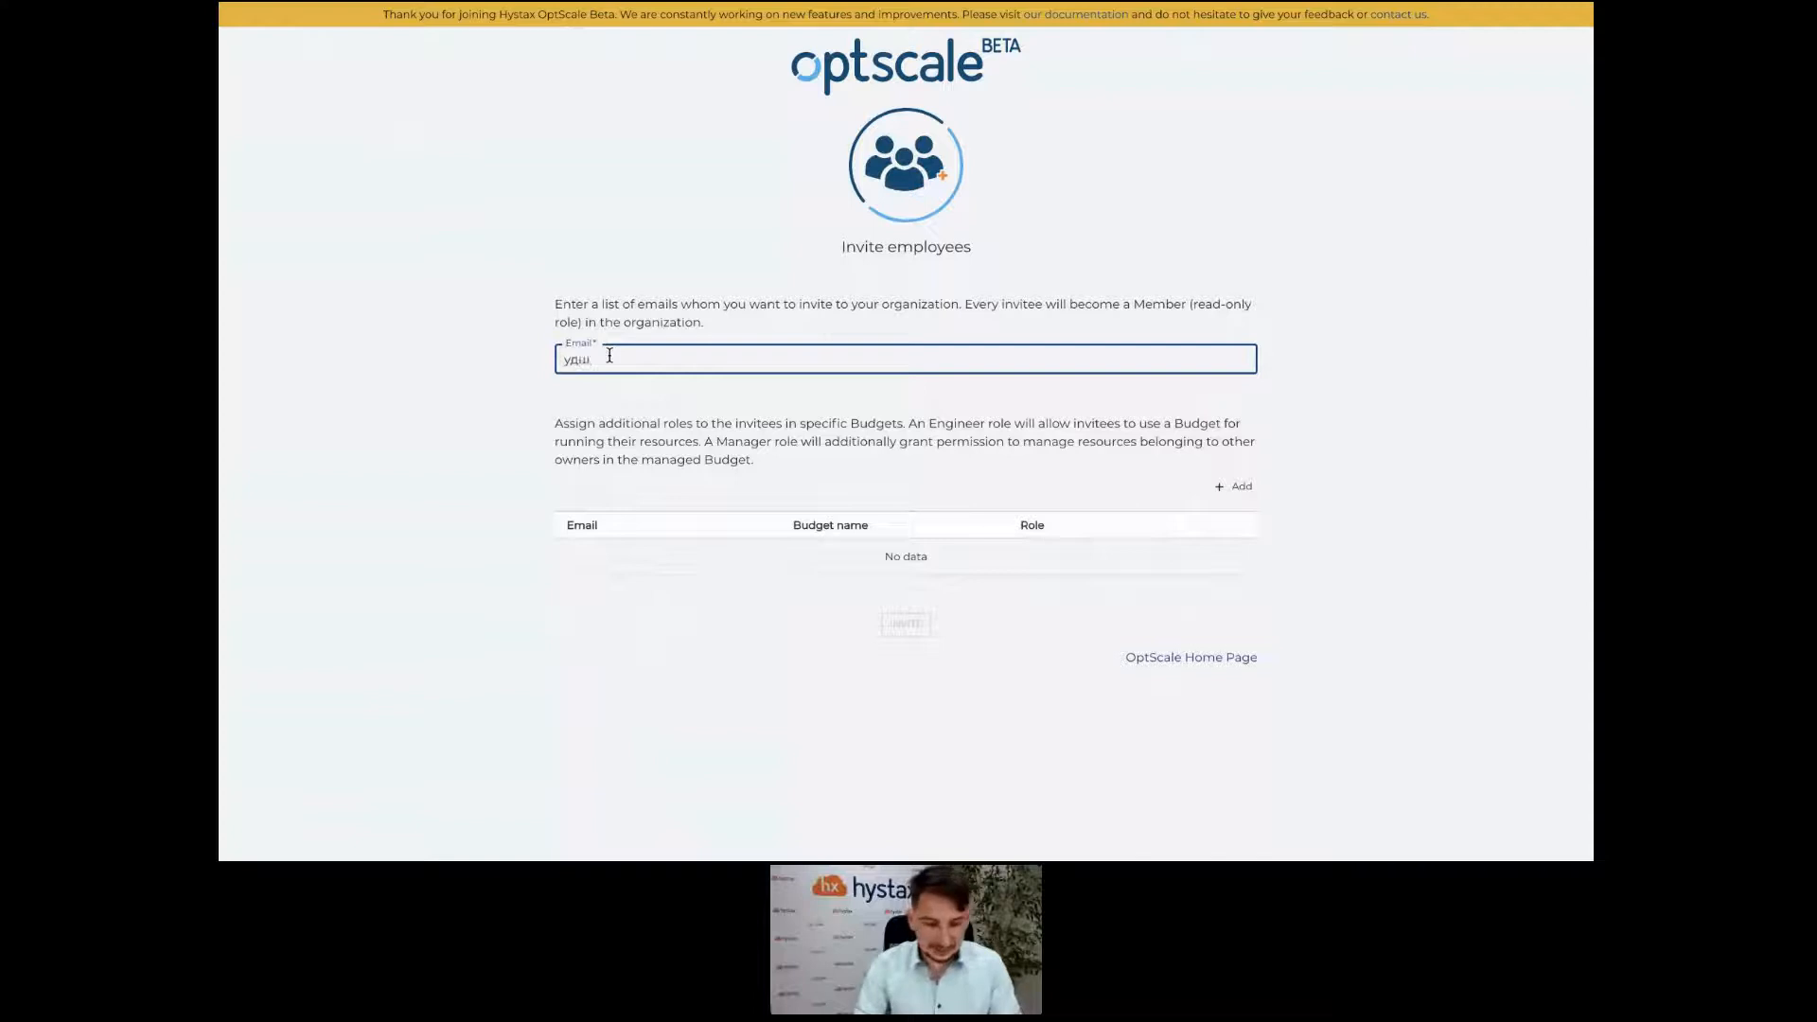
pyautogui.press('BackSpace')
pyautogui.press('BackSpace')
pyautogui.press('BackSpace')
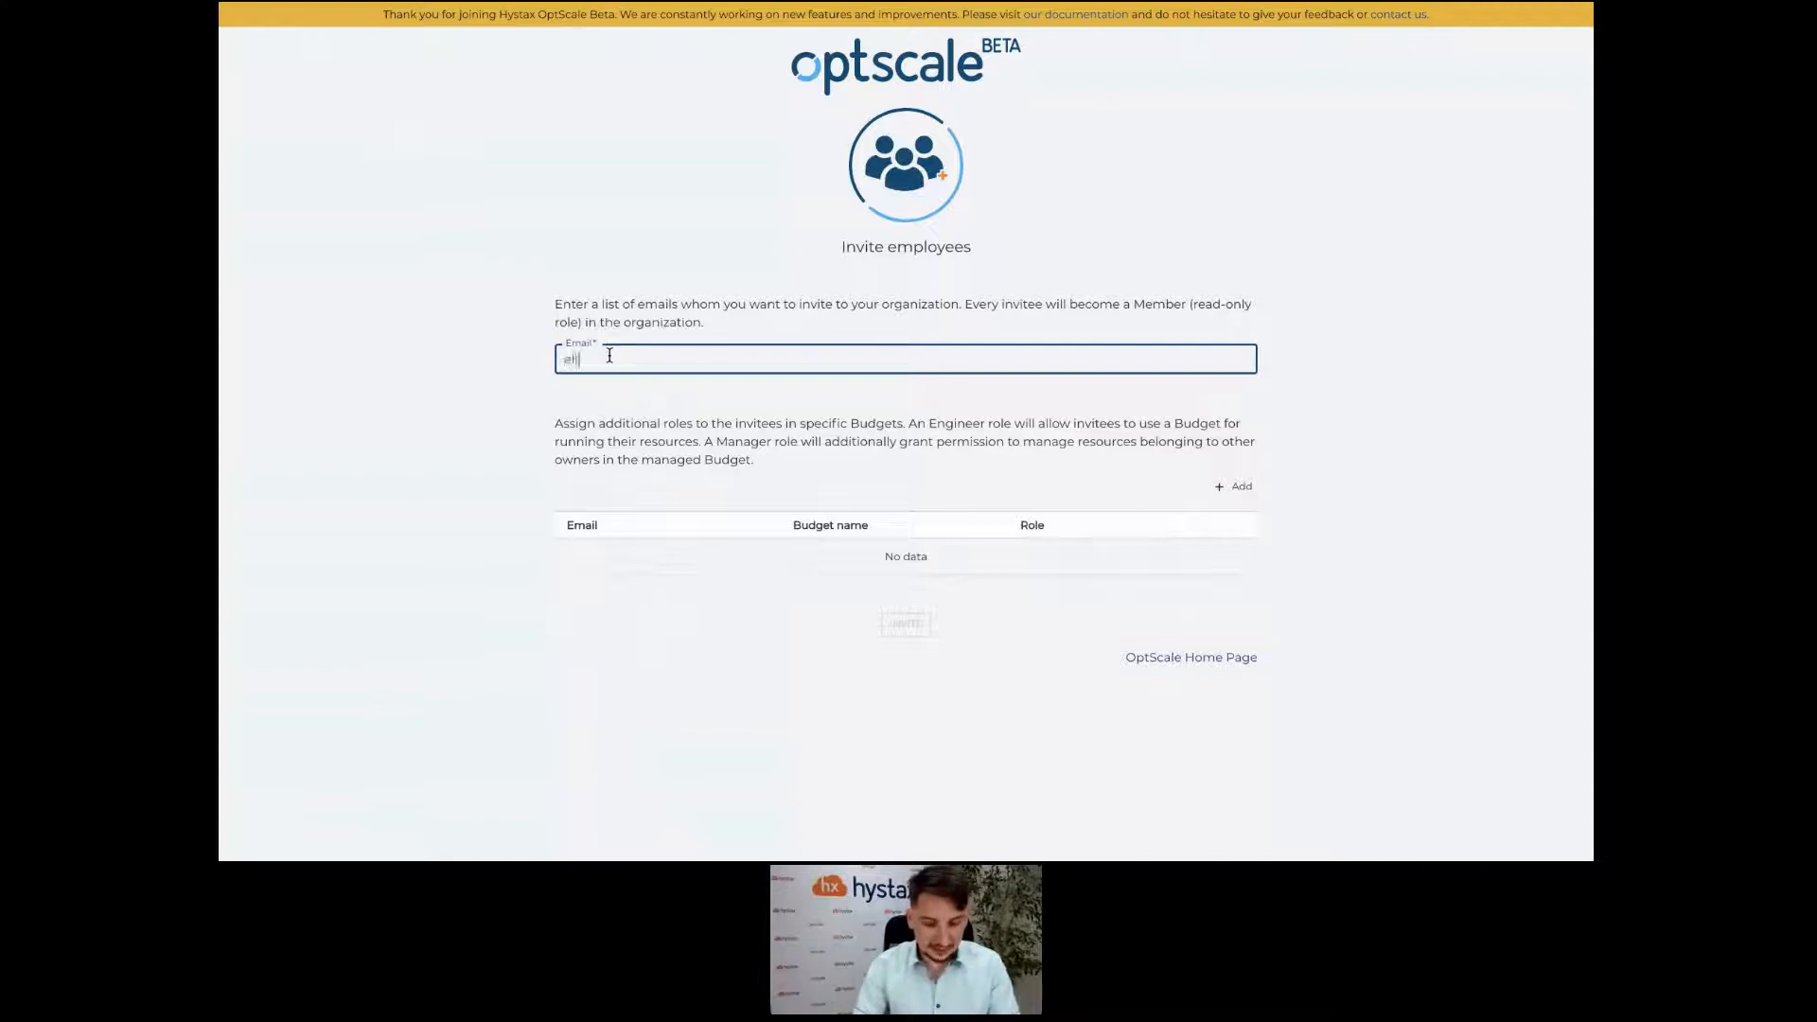
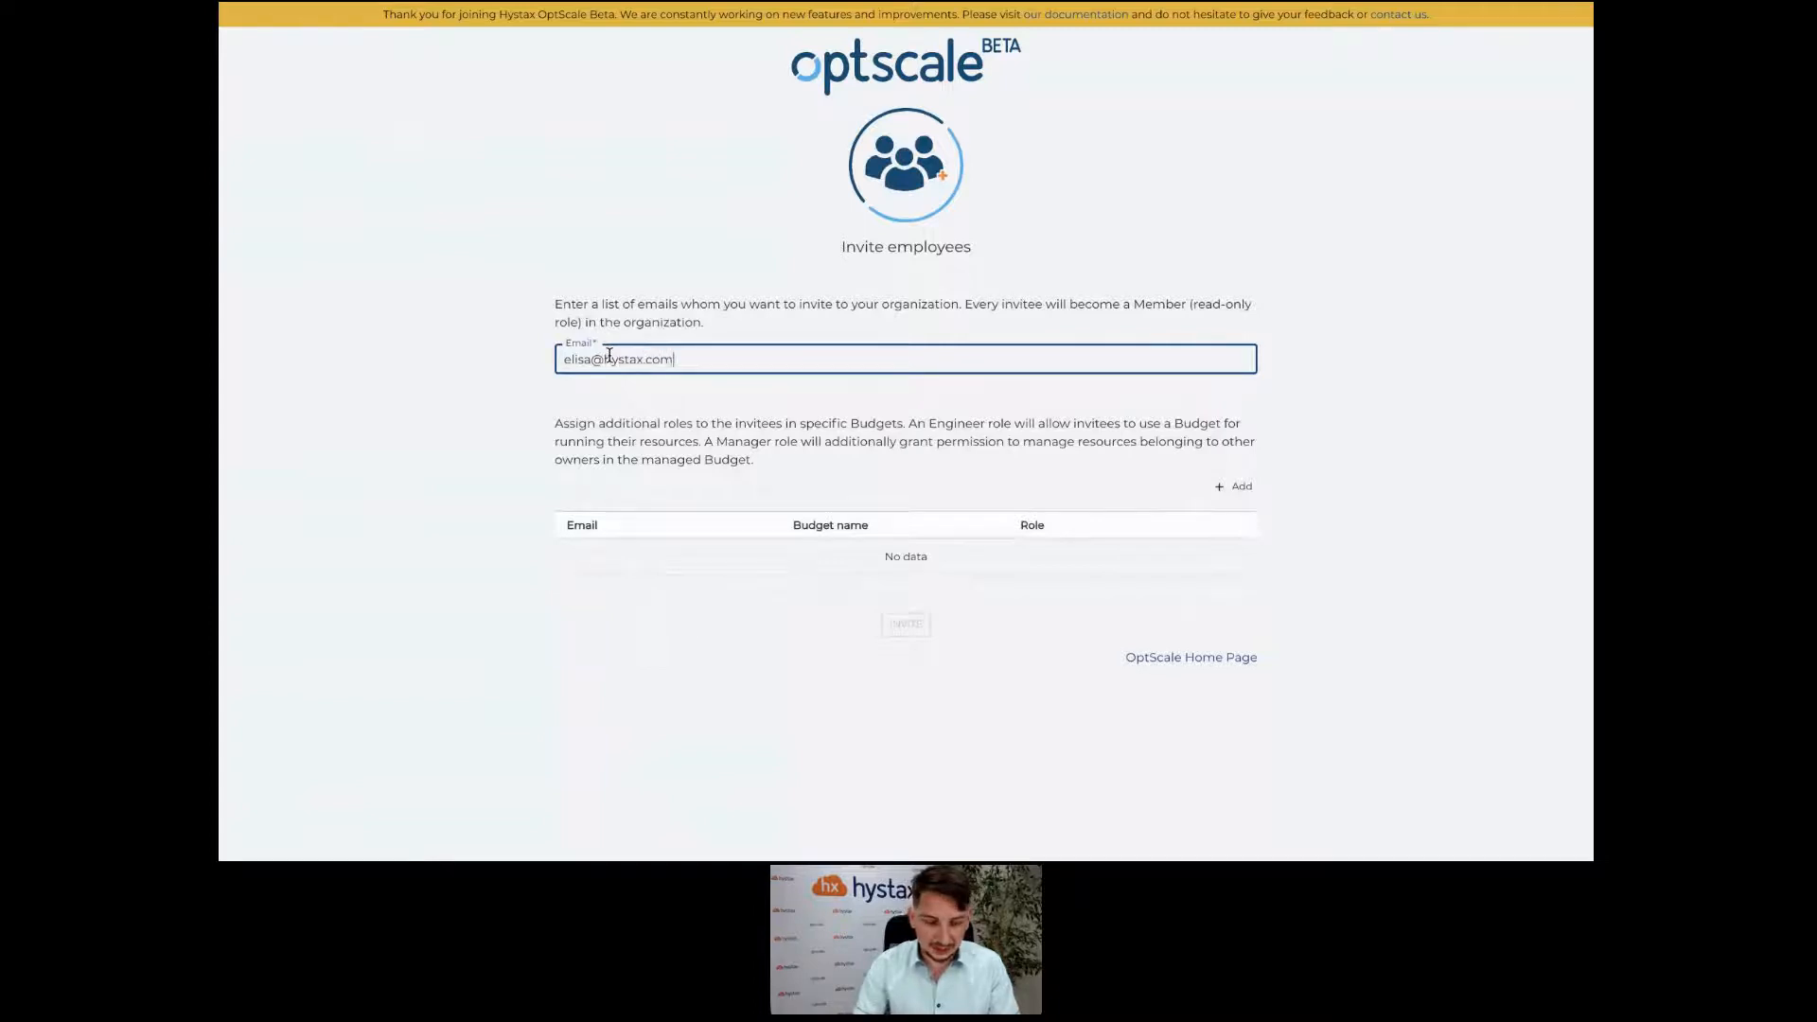
pyautogui.press('Return')
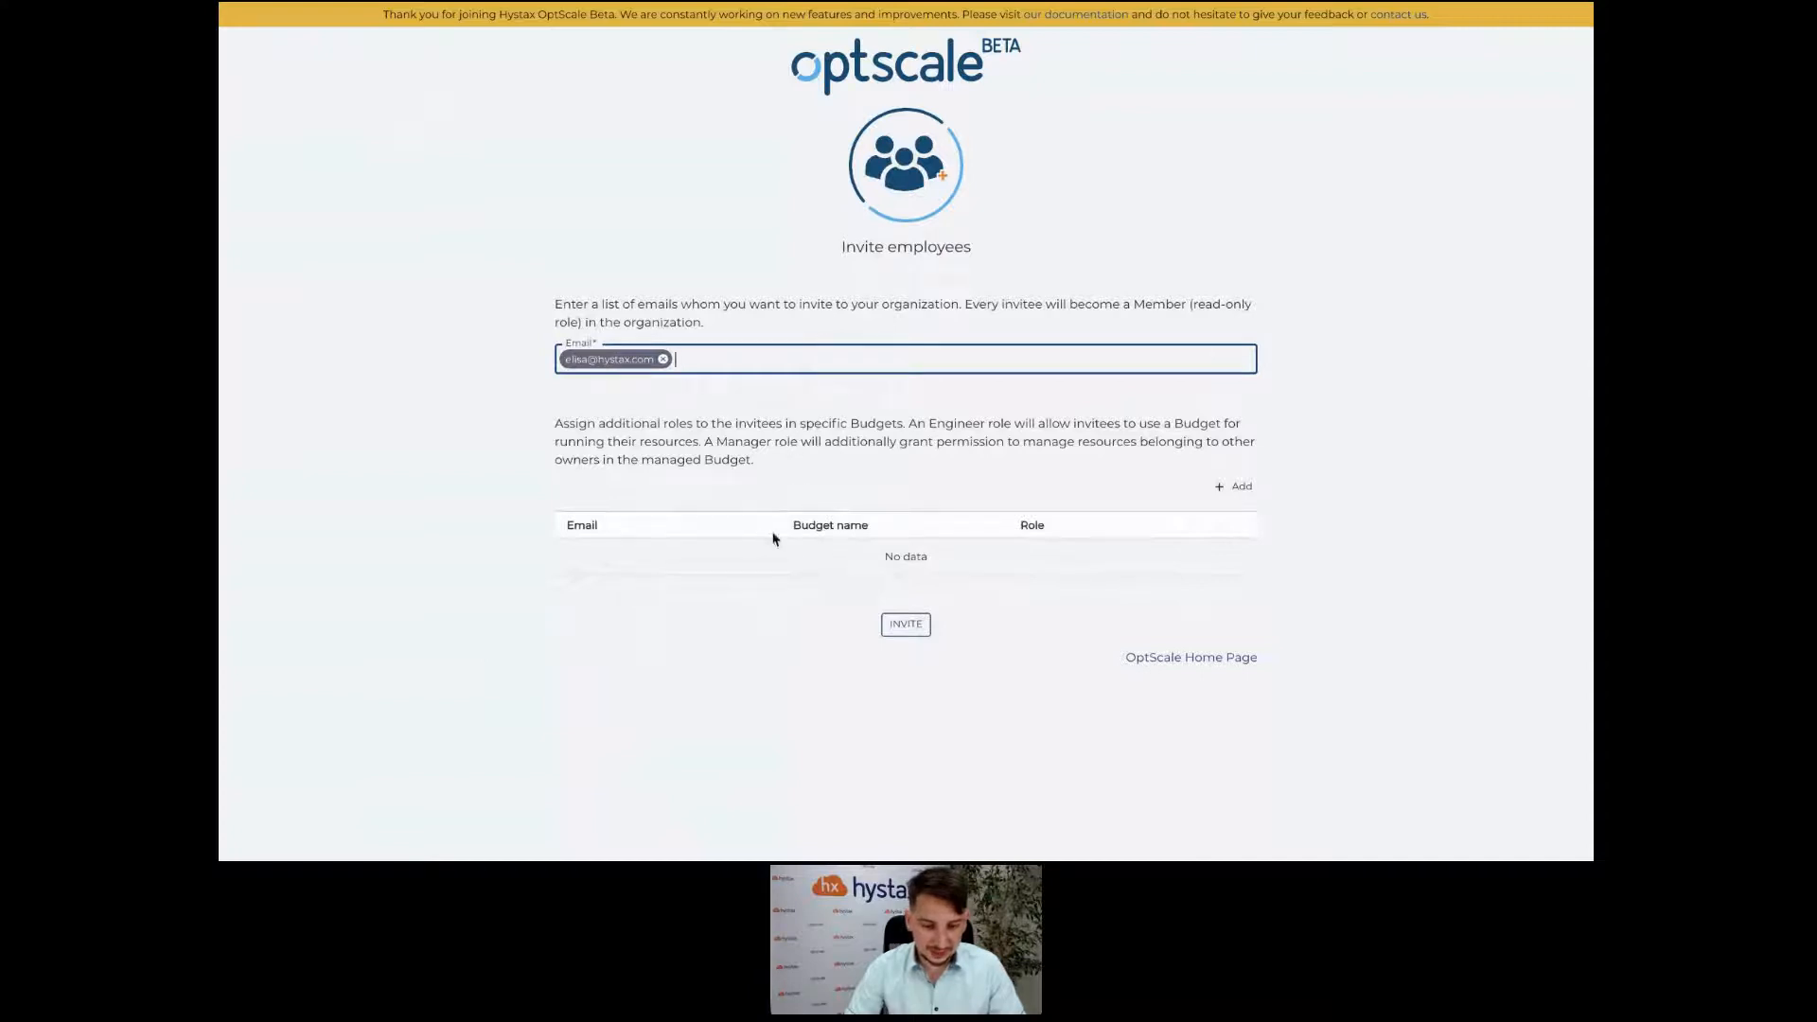
# Give the invitee the Manager role on the Dev budget, then go back to the Home dashboard.
pyautogui.click(1233, 485)
pyautogui.click(730, 572)
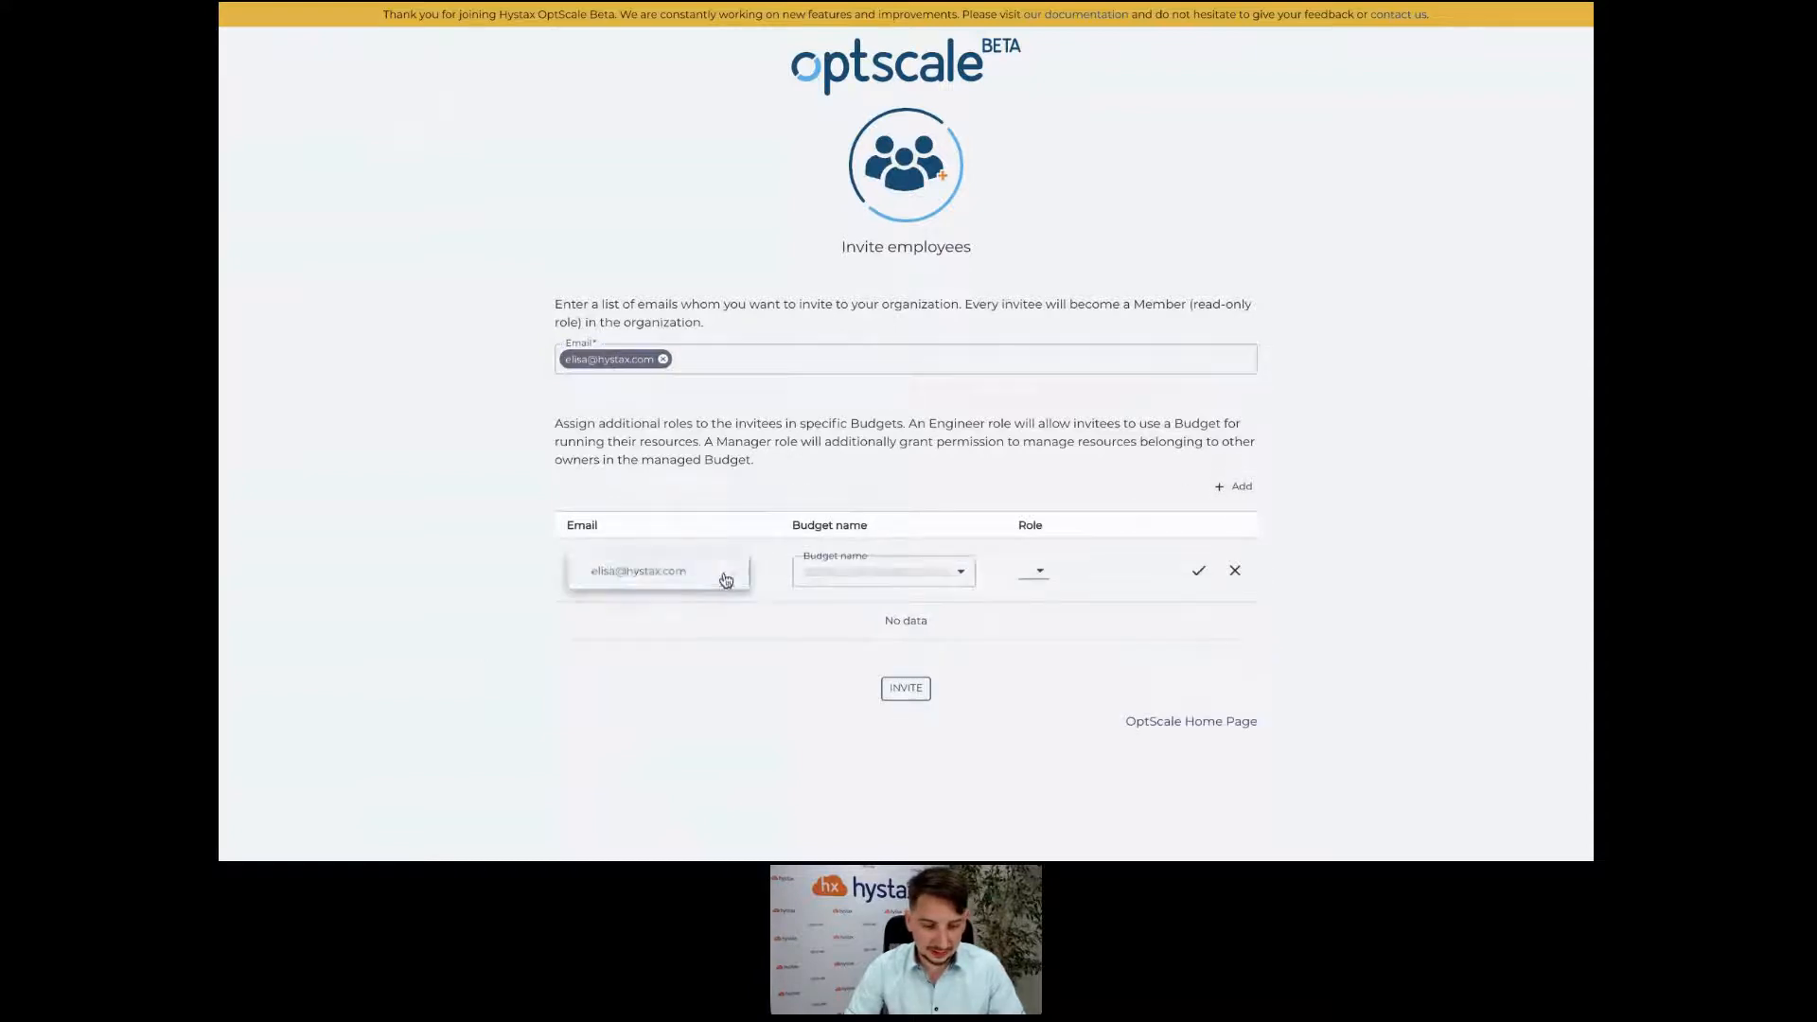
pyautogui.click(693, 582)
pyautogui.click(900, 574)
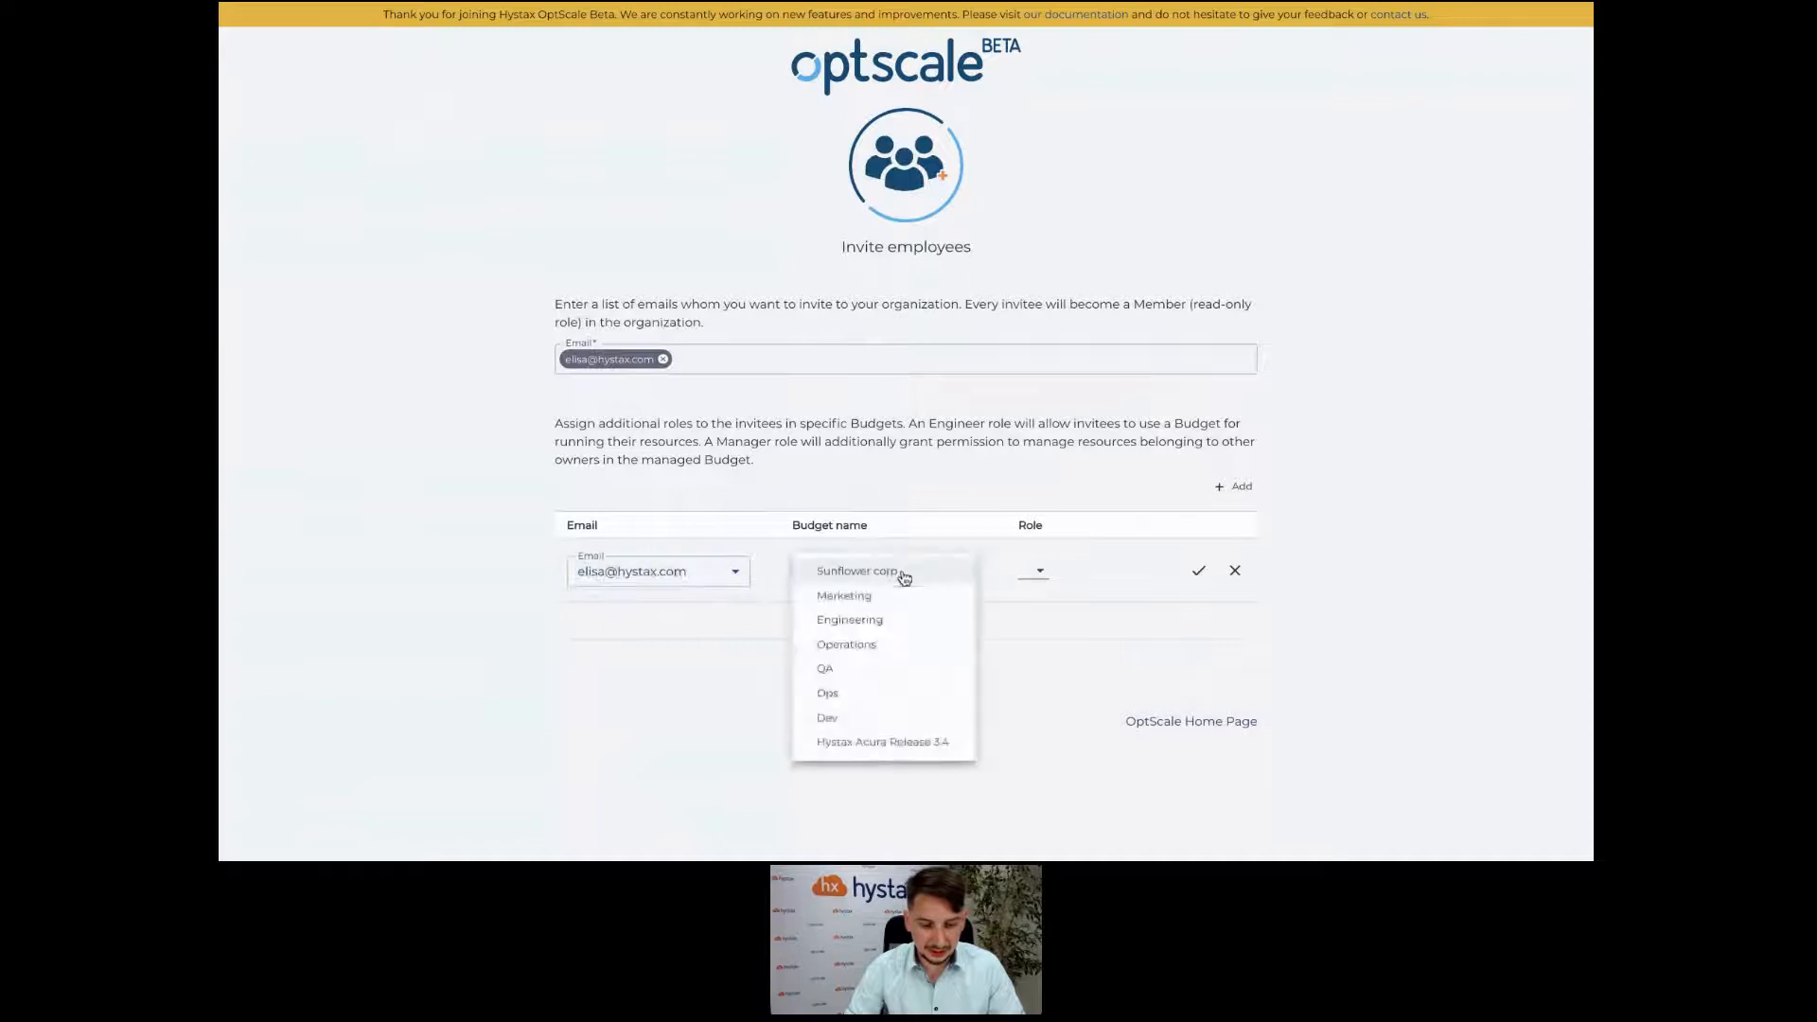
pyautogui.click(890, 721)
pyautogui.click(1030, 580)
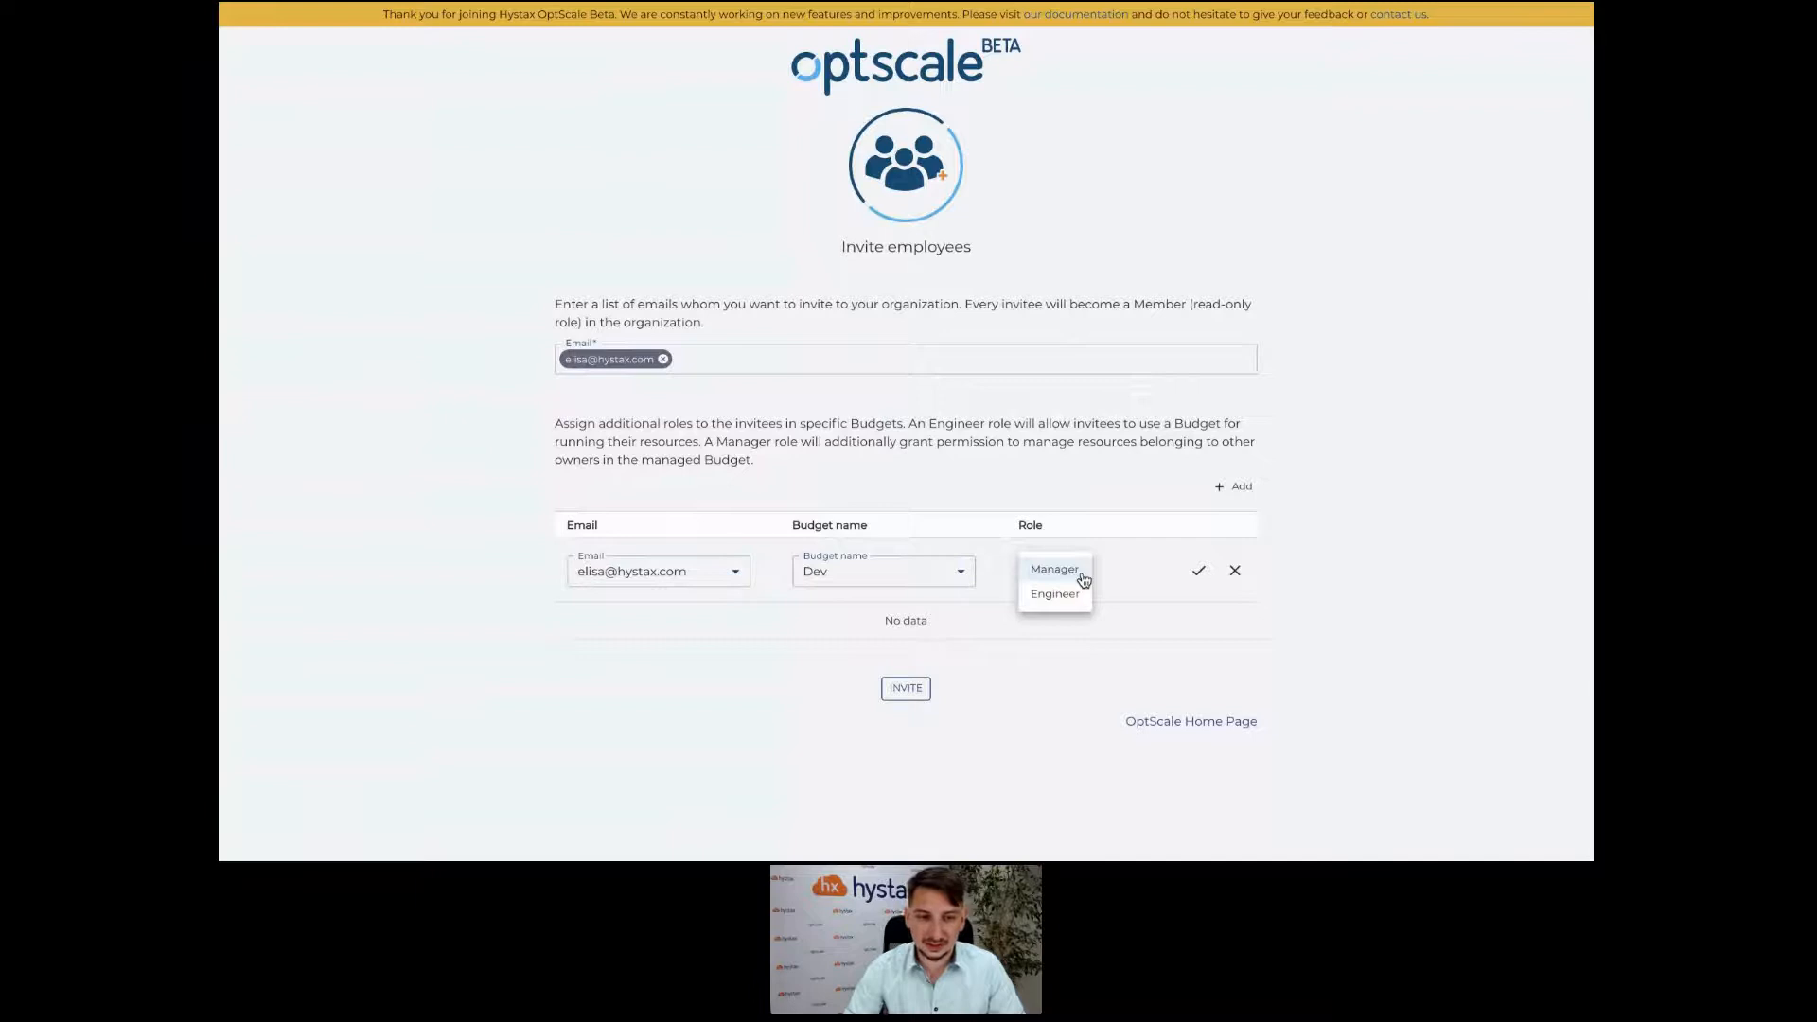
pyautogui.click(1082, 573)
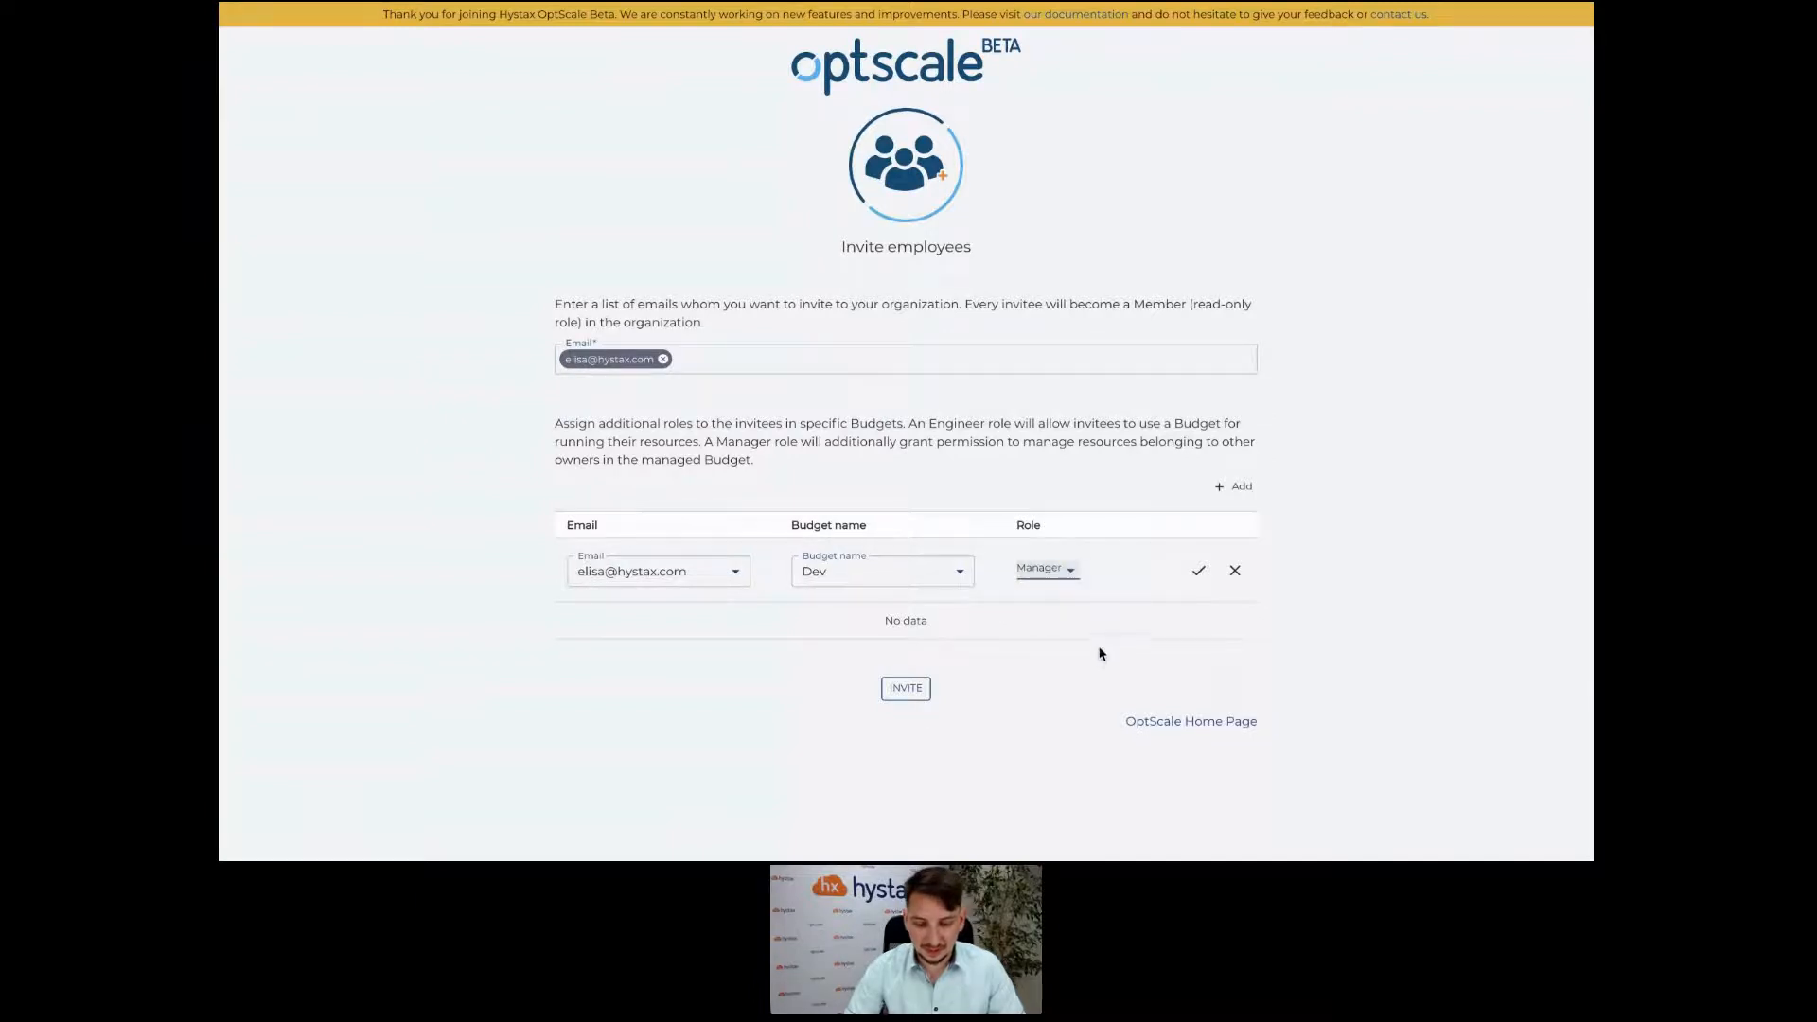
pyautogui.click(1201, 724)
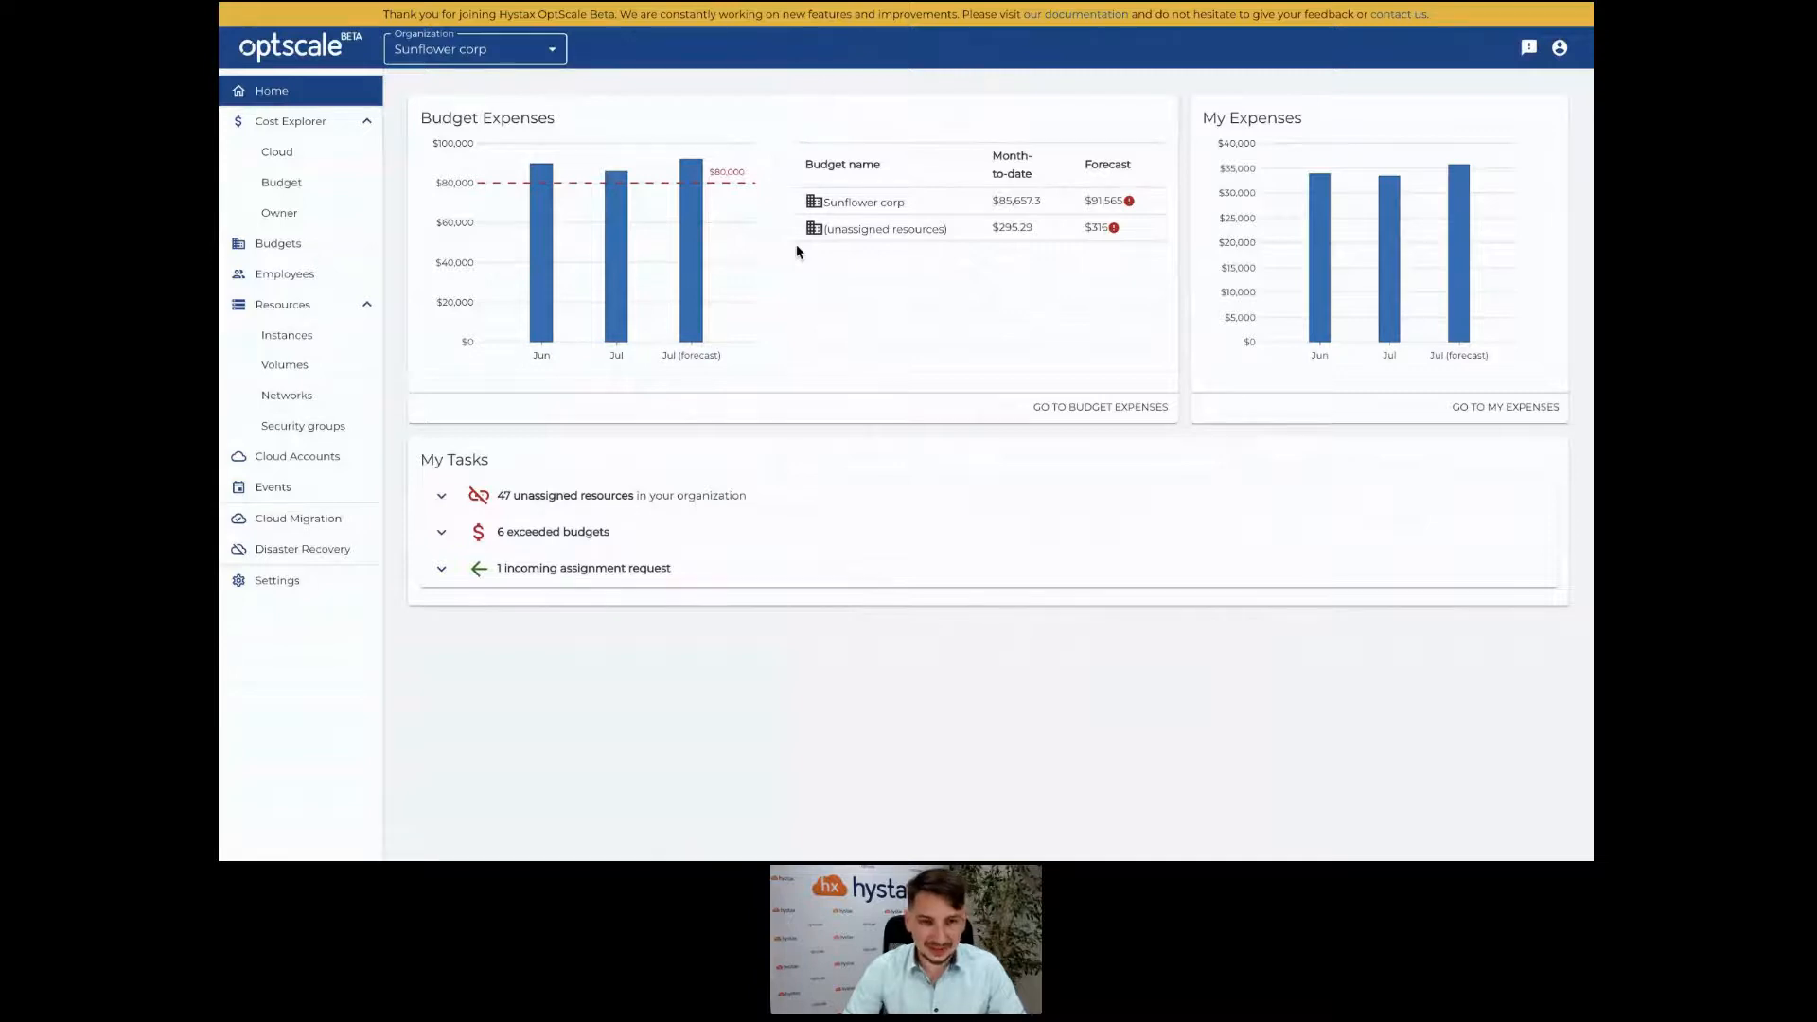
# Check the 6 exceeded budgets in My Tasks, then open Sunflower corp's Cost Explorer.
pyautogui.moveTo(610, 232)
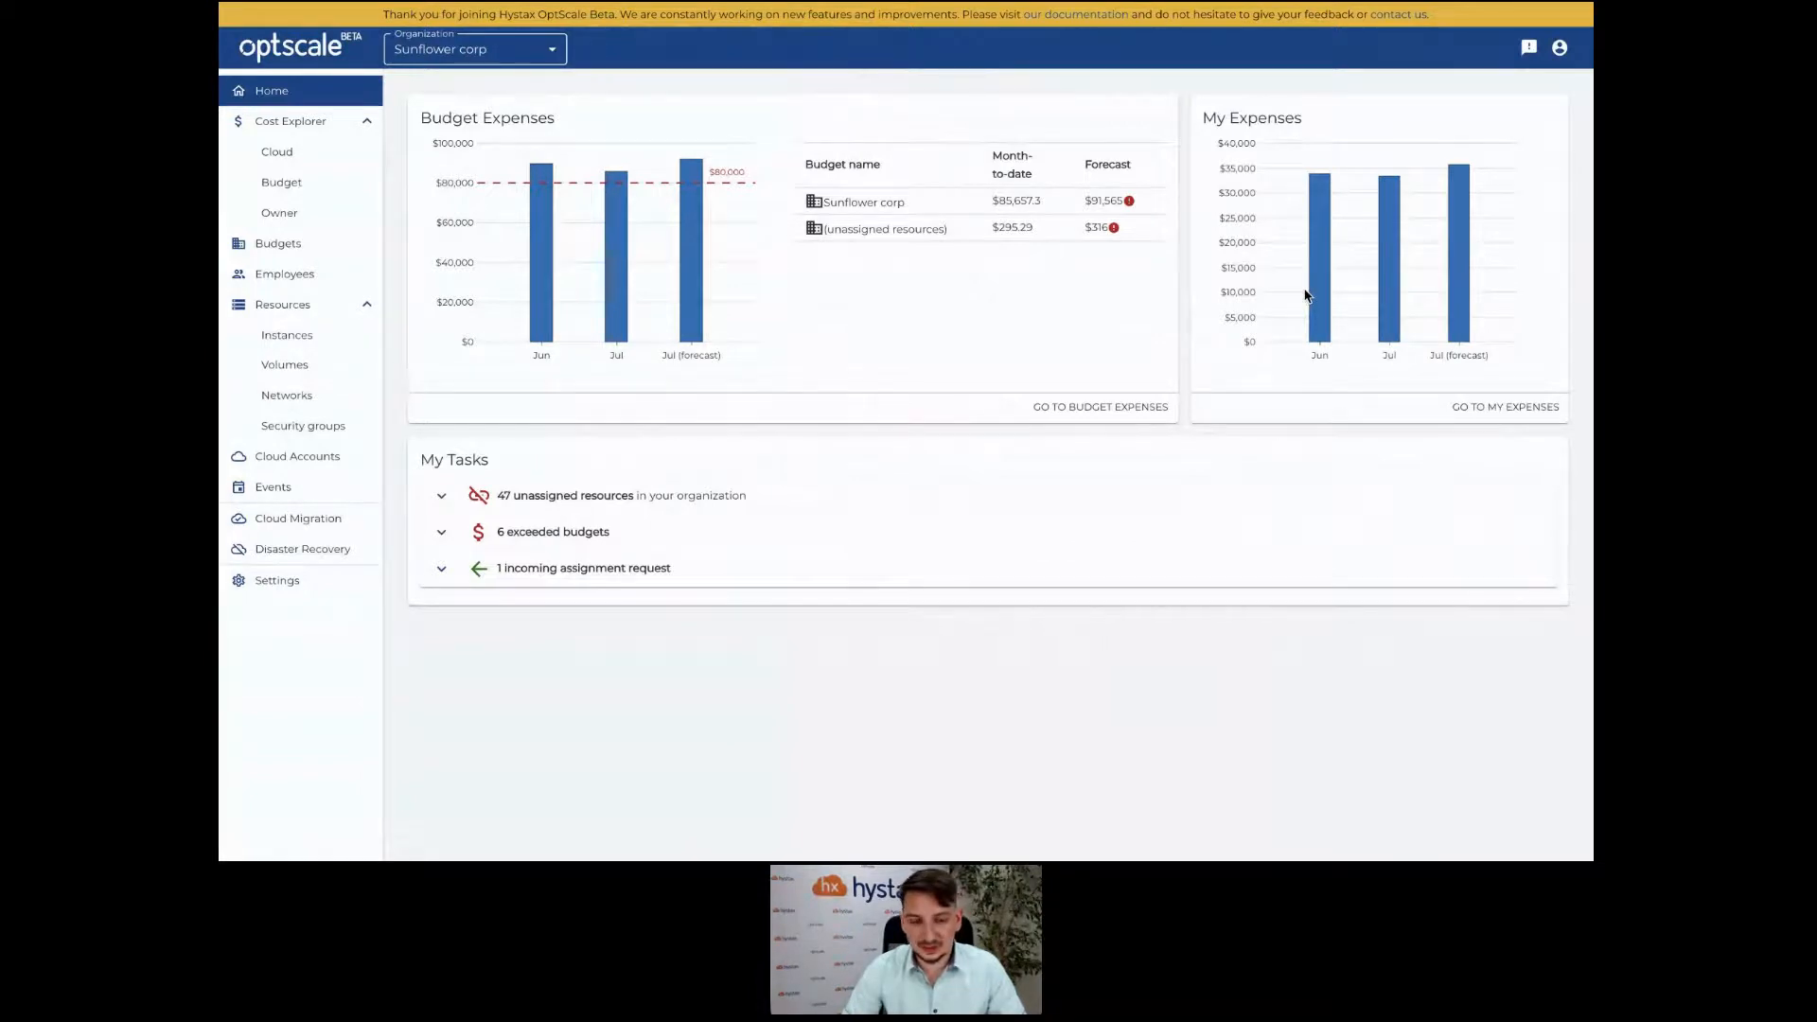
pyautogui.click(973, 495)
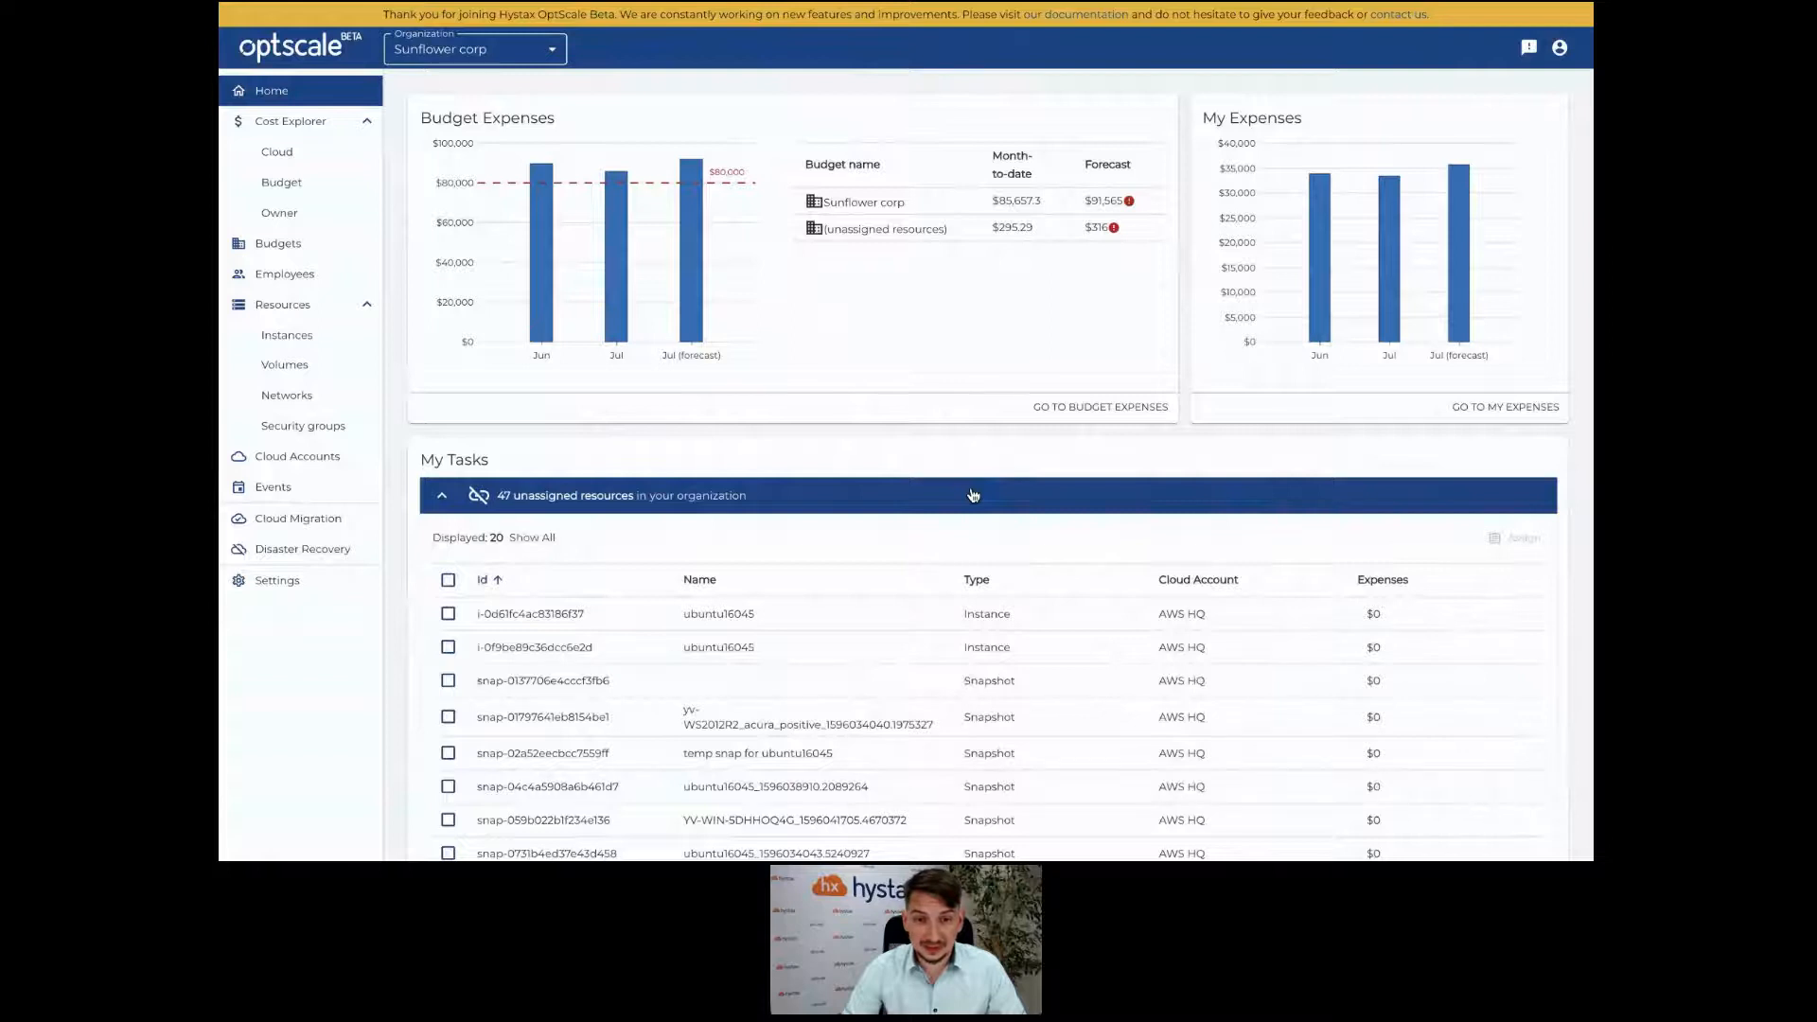
pyautogui.click(973, 495)
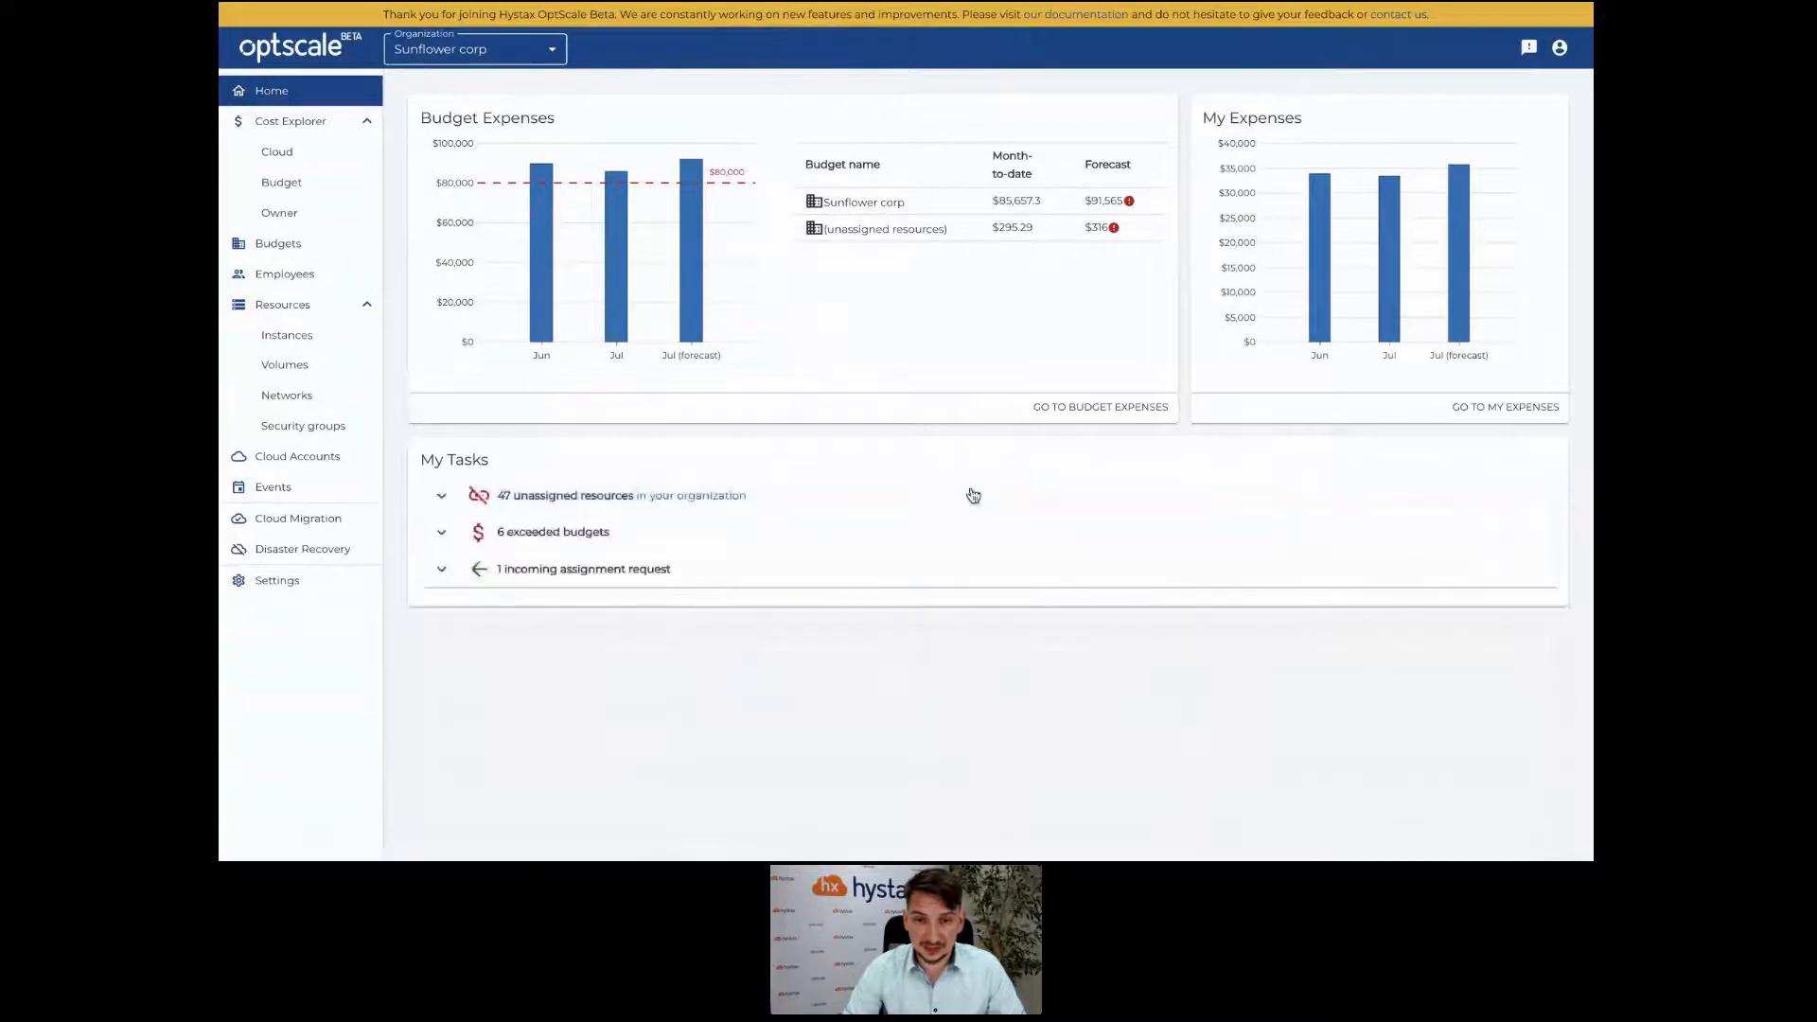
pyautogui.click(928, 539)
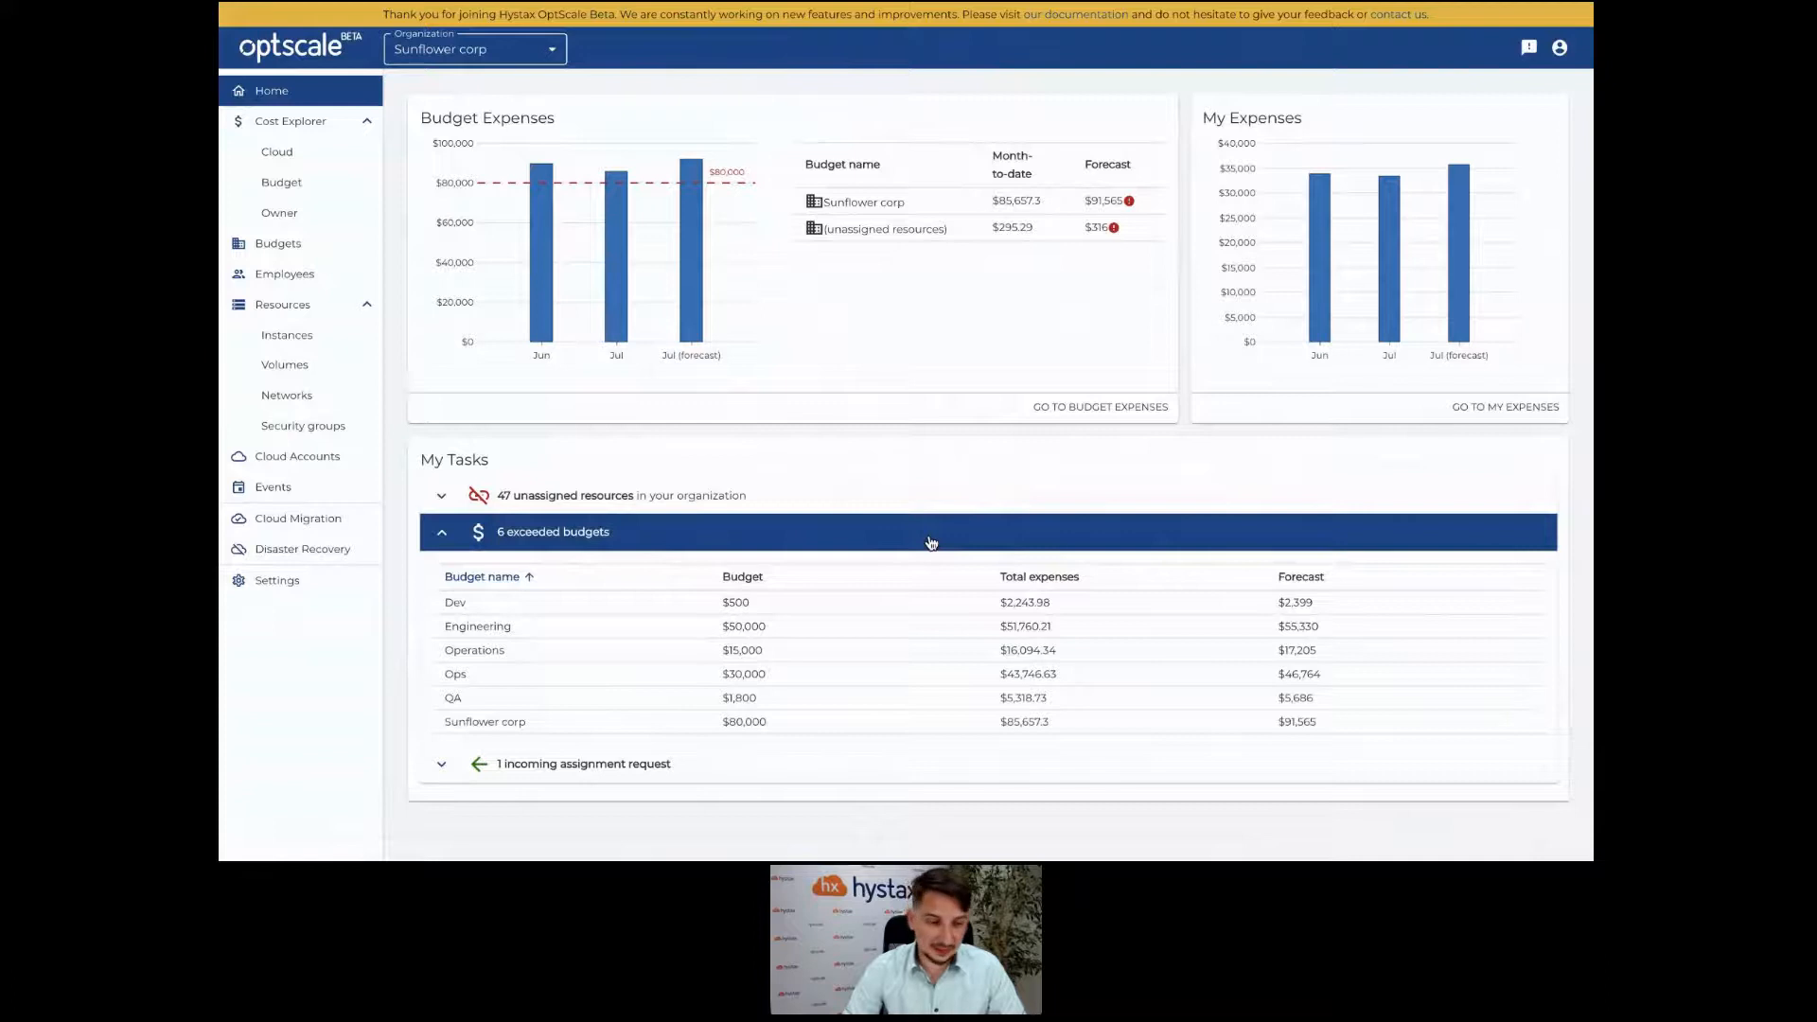
pyautogui.click(307, 134)
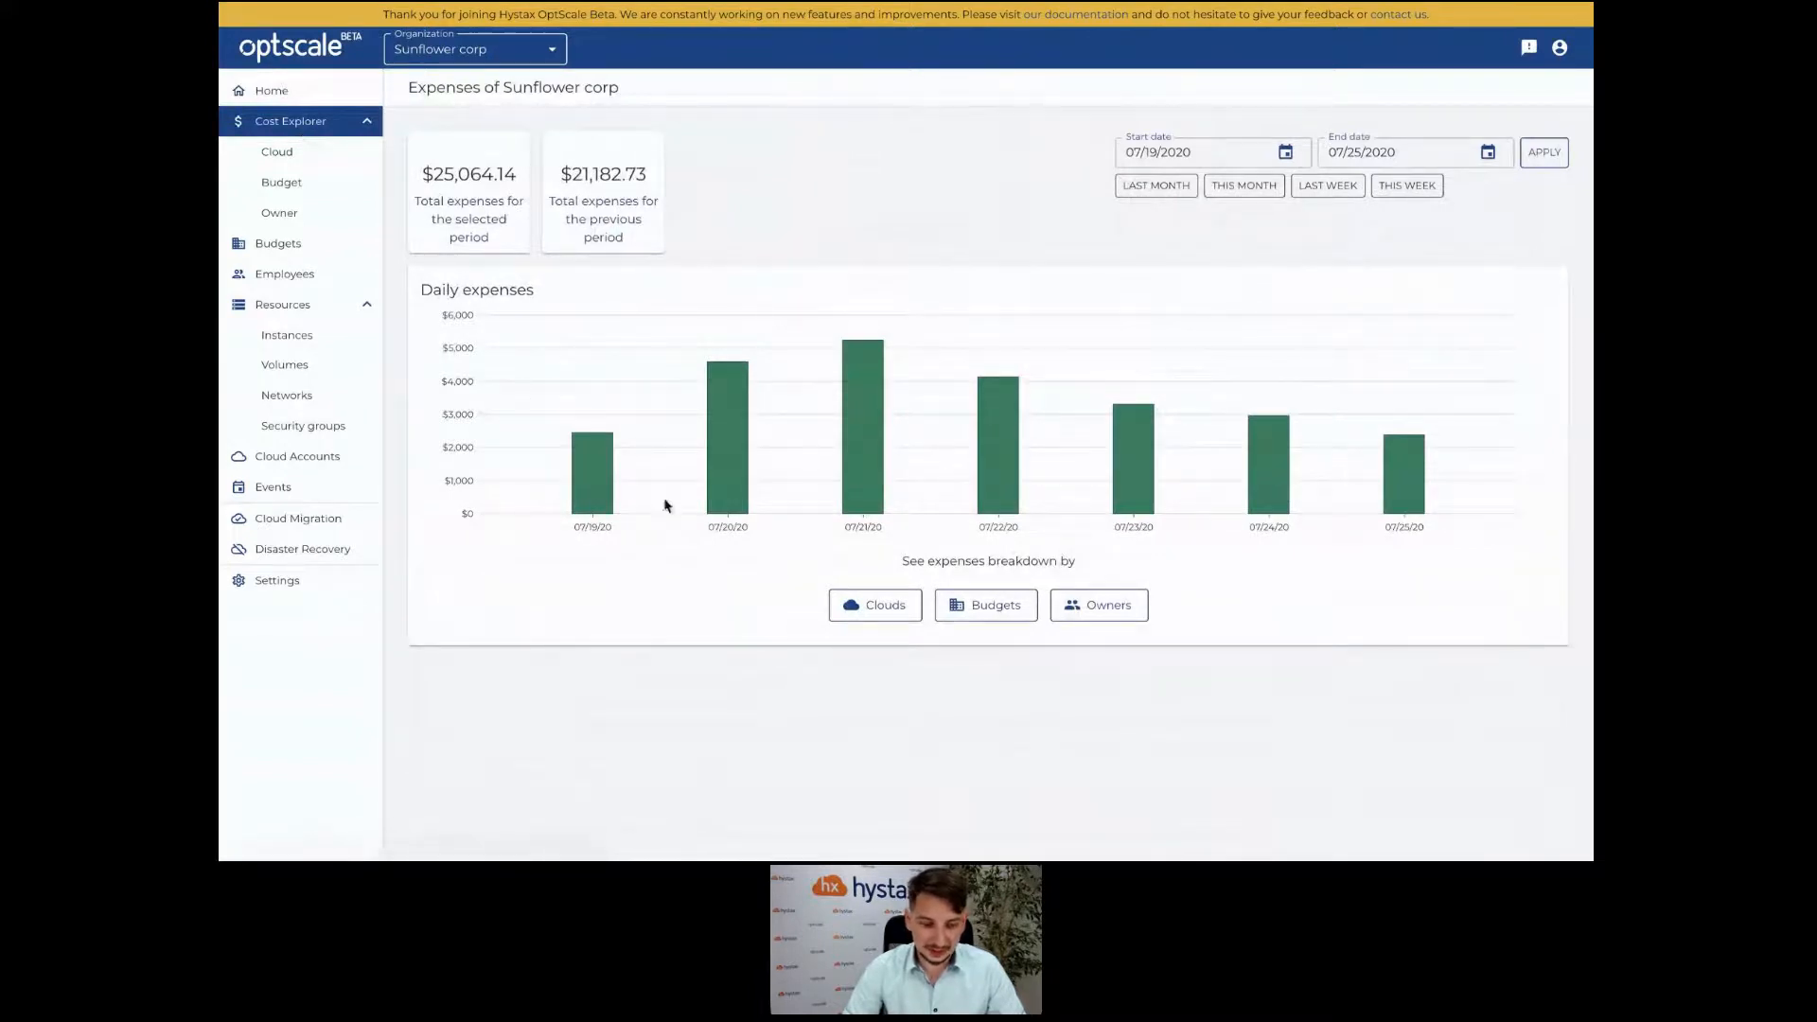
# Break expenses down by cloud and view AWS HQ costs by region.
pyautogui.click(895, 609)
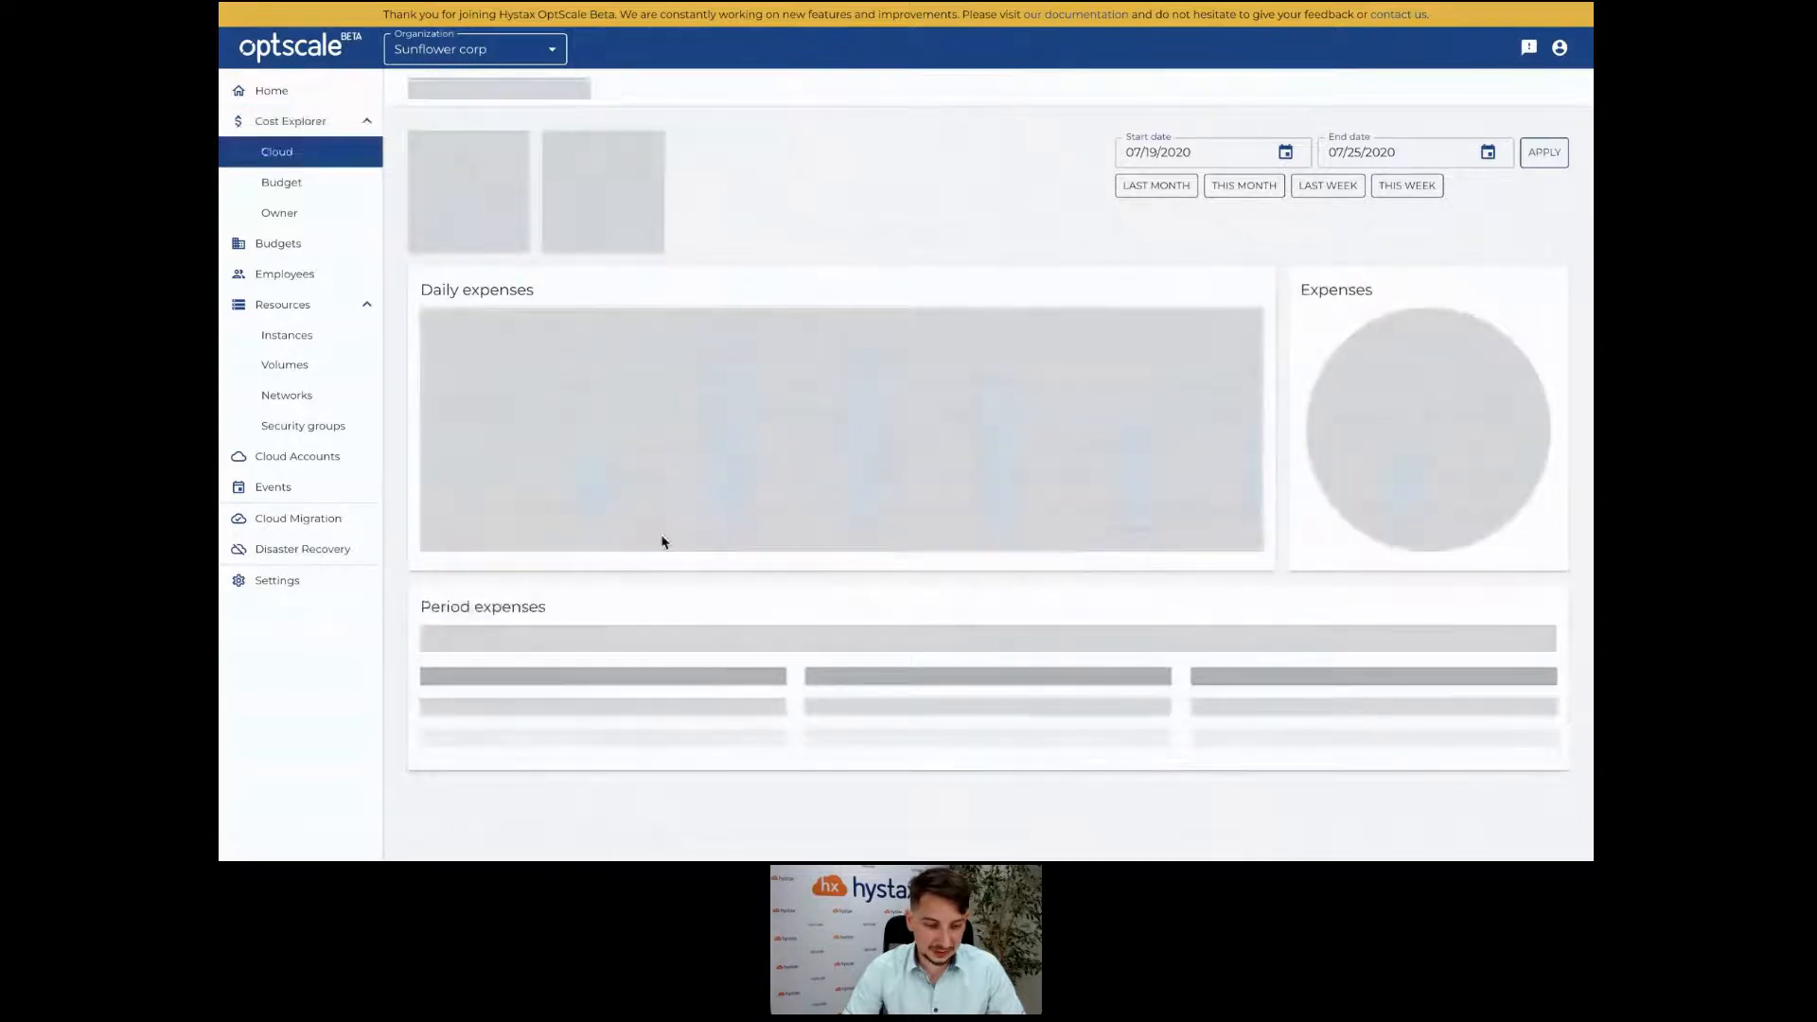
pyautogui.click(474, 671)
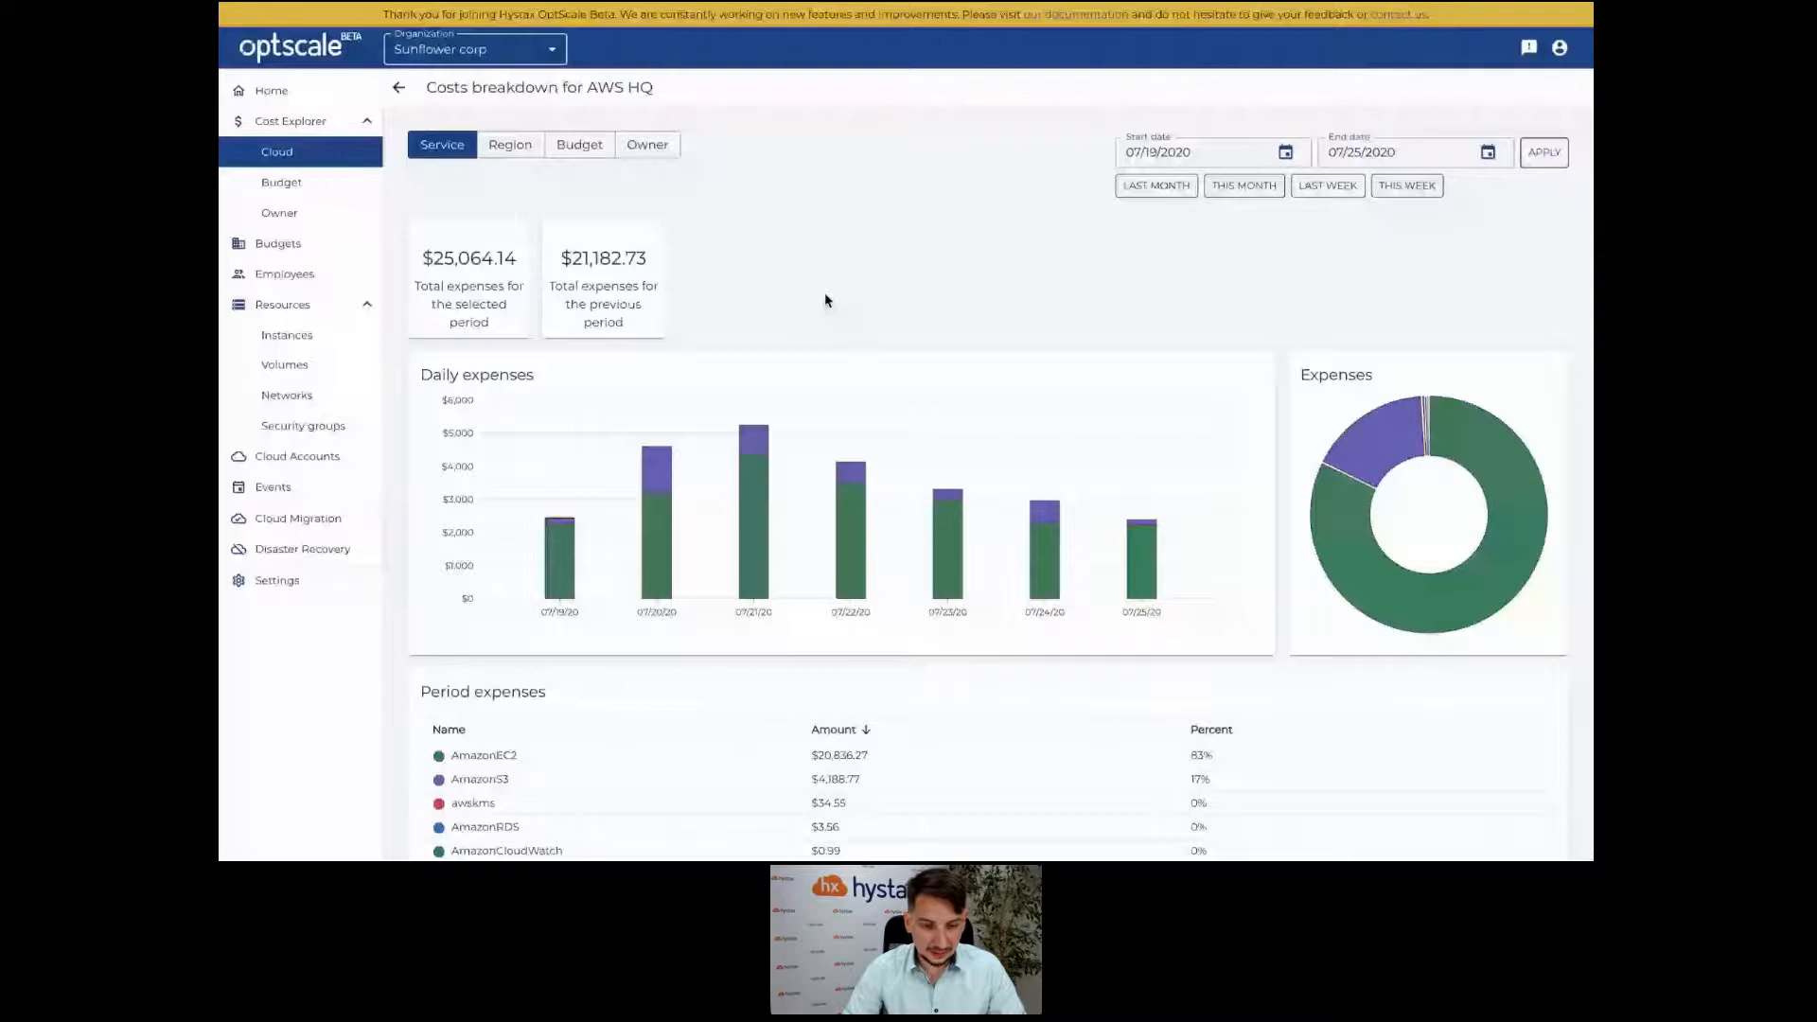
pyautogui.scroll(-1, 764, 263)
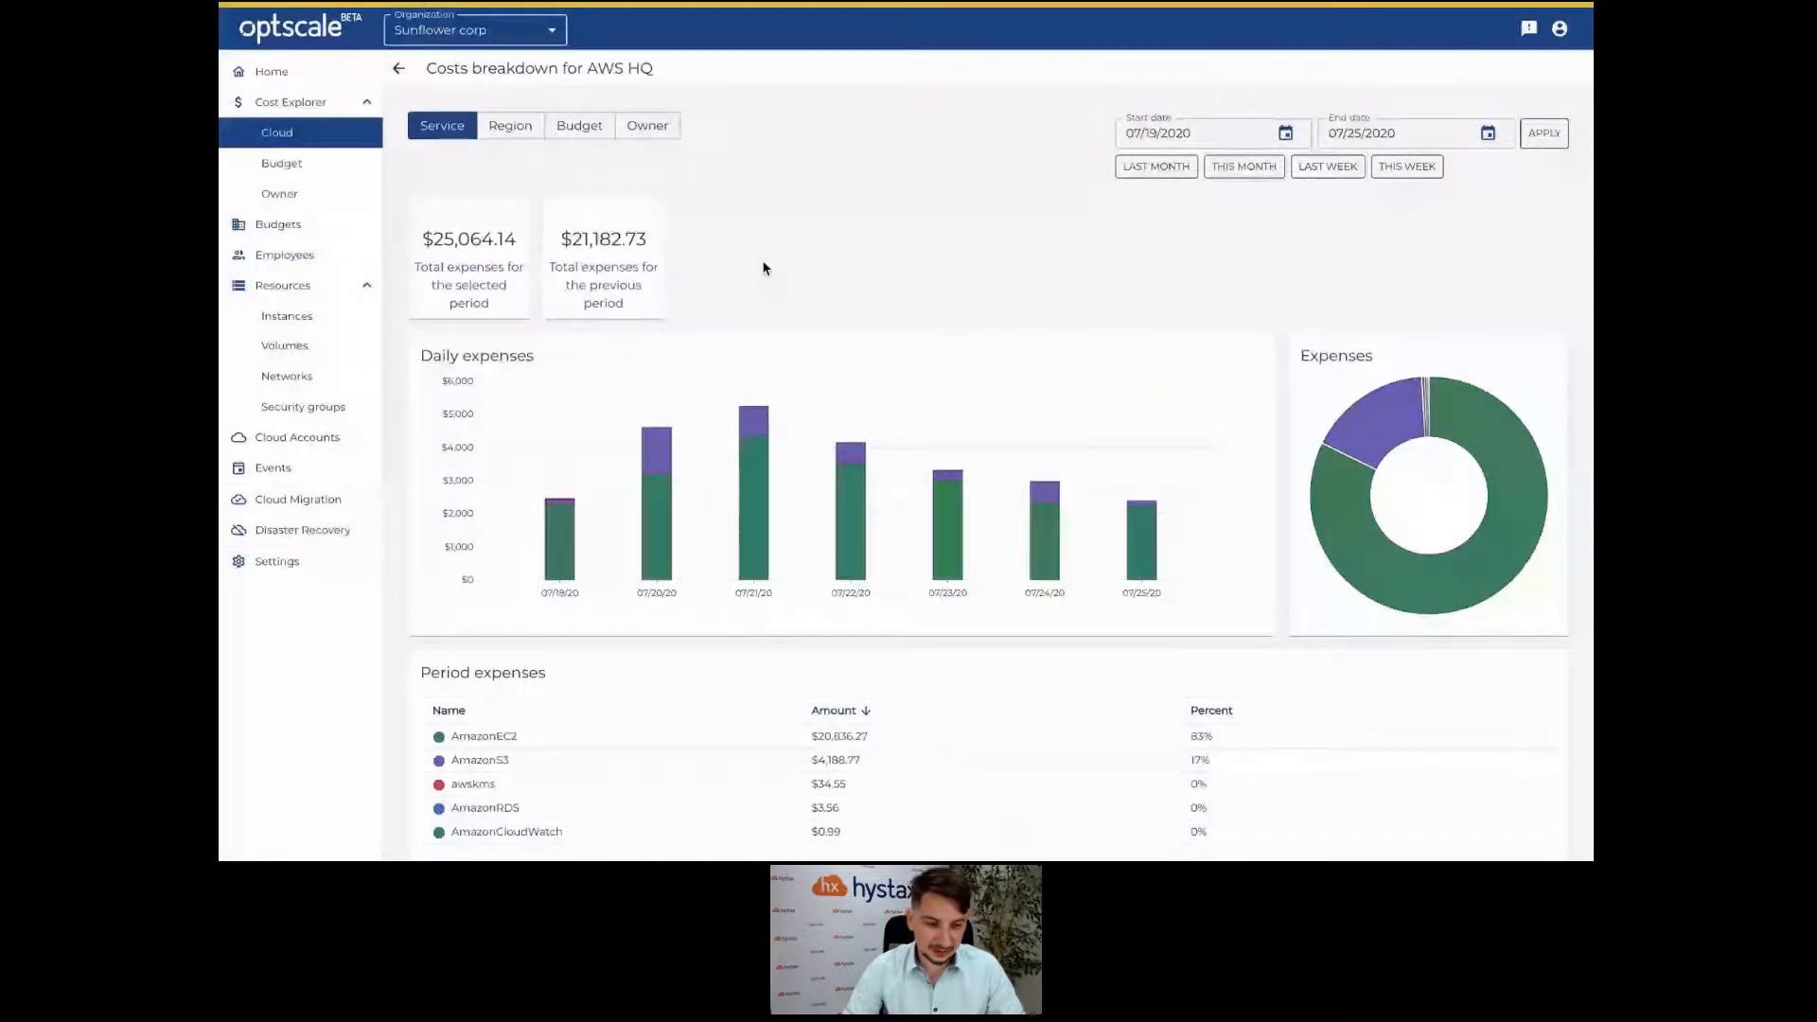
pyautogui.click(515, 129)
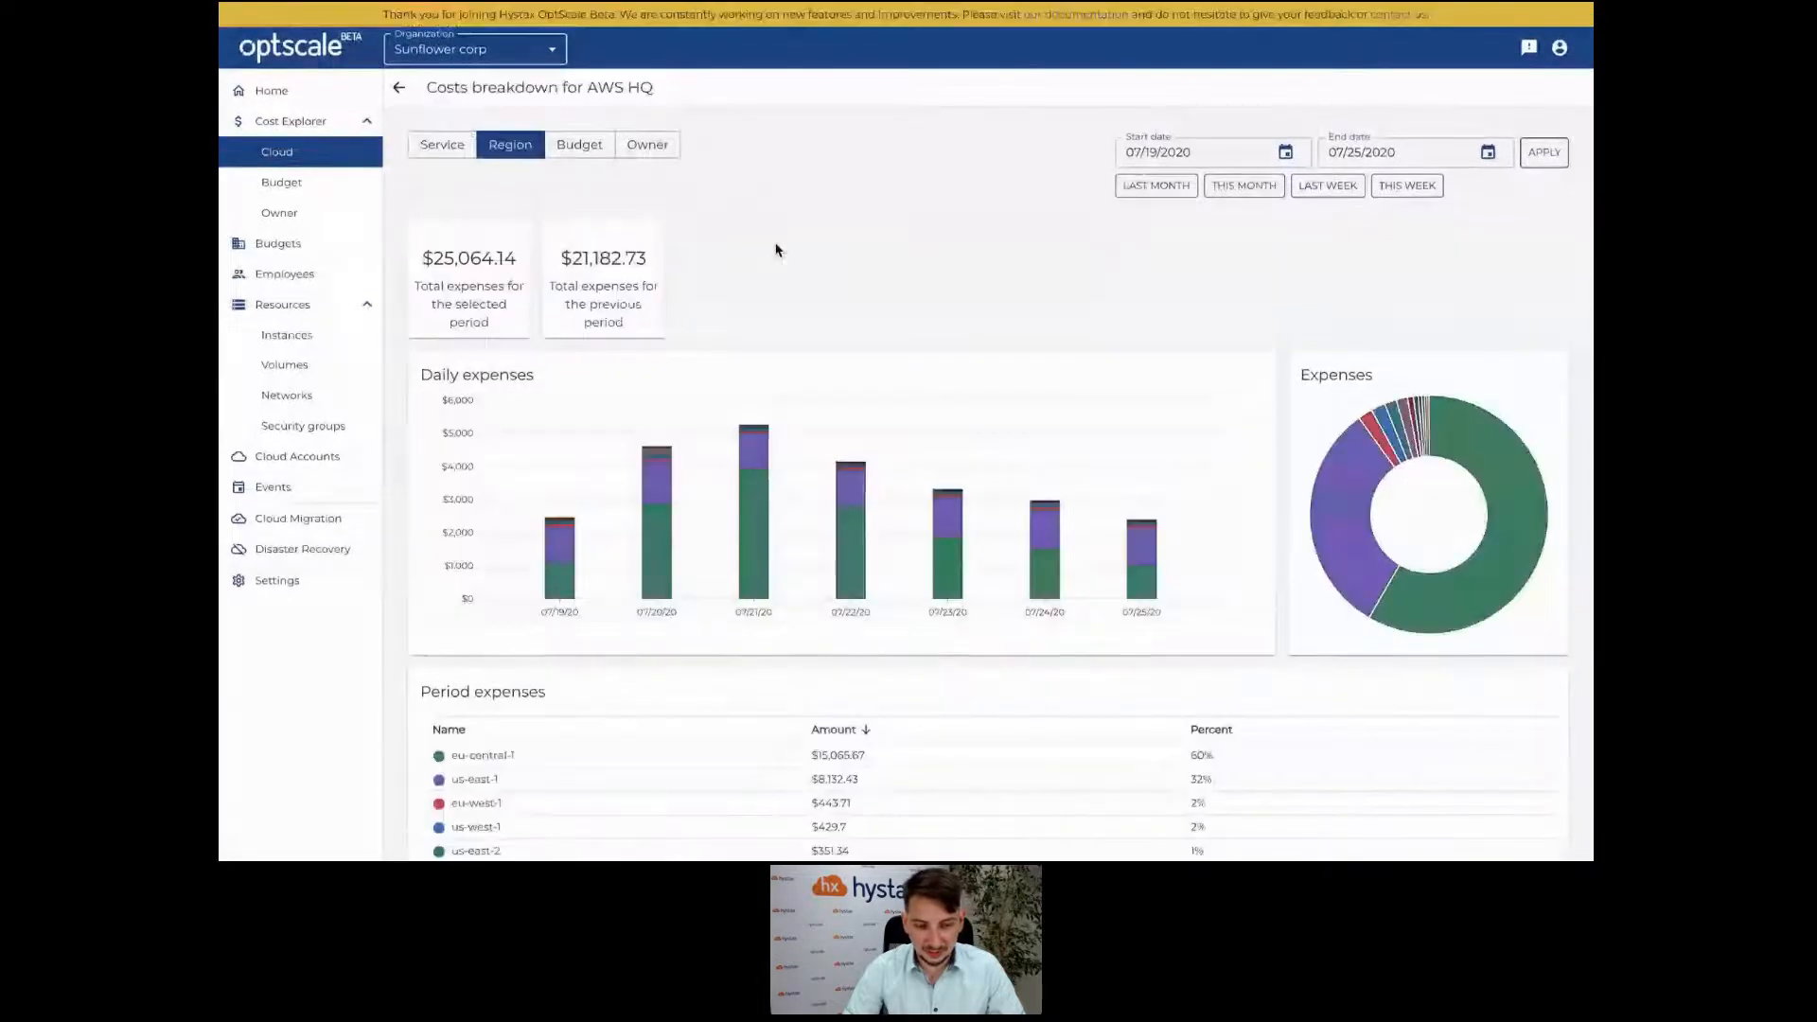
pyautogui.scroll(-2, 775, 250)
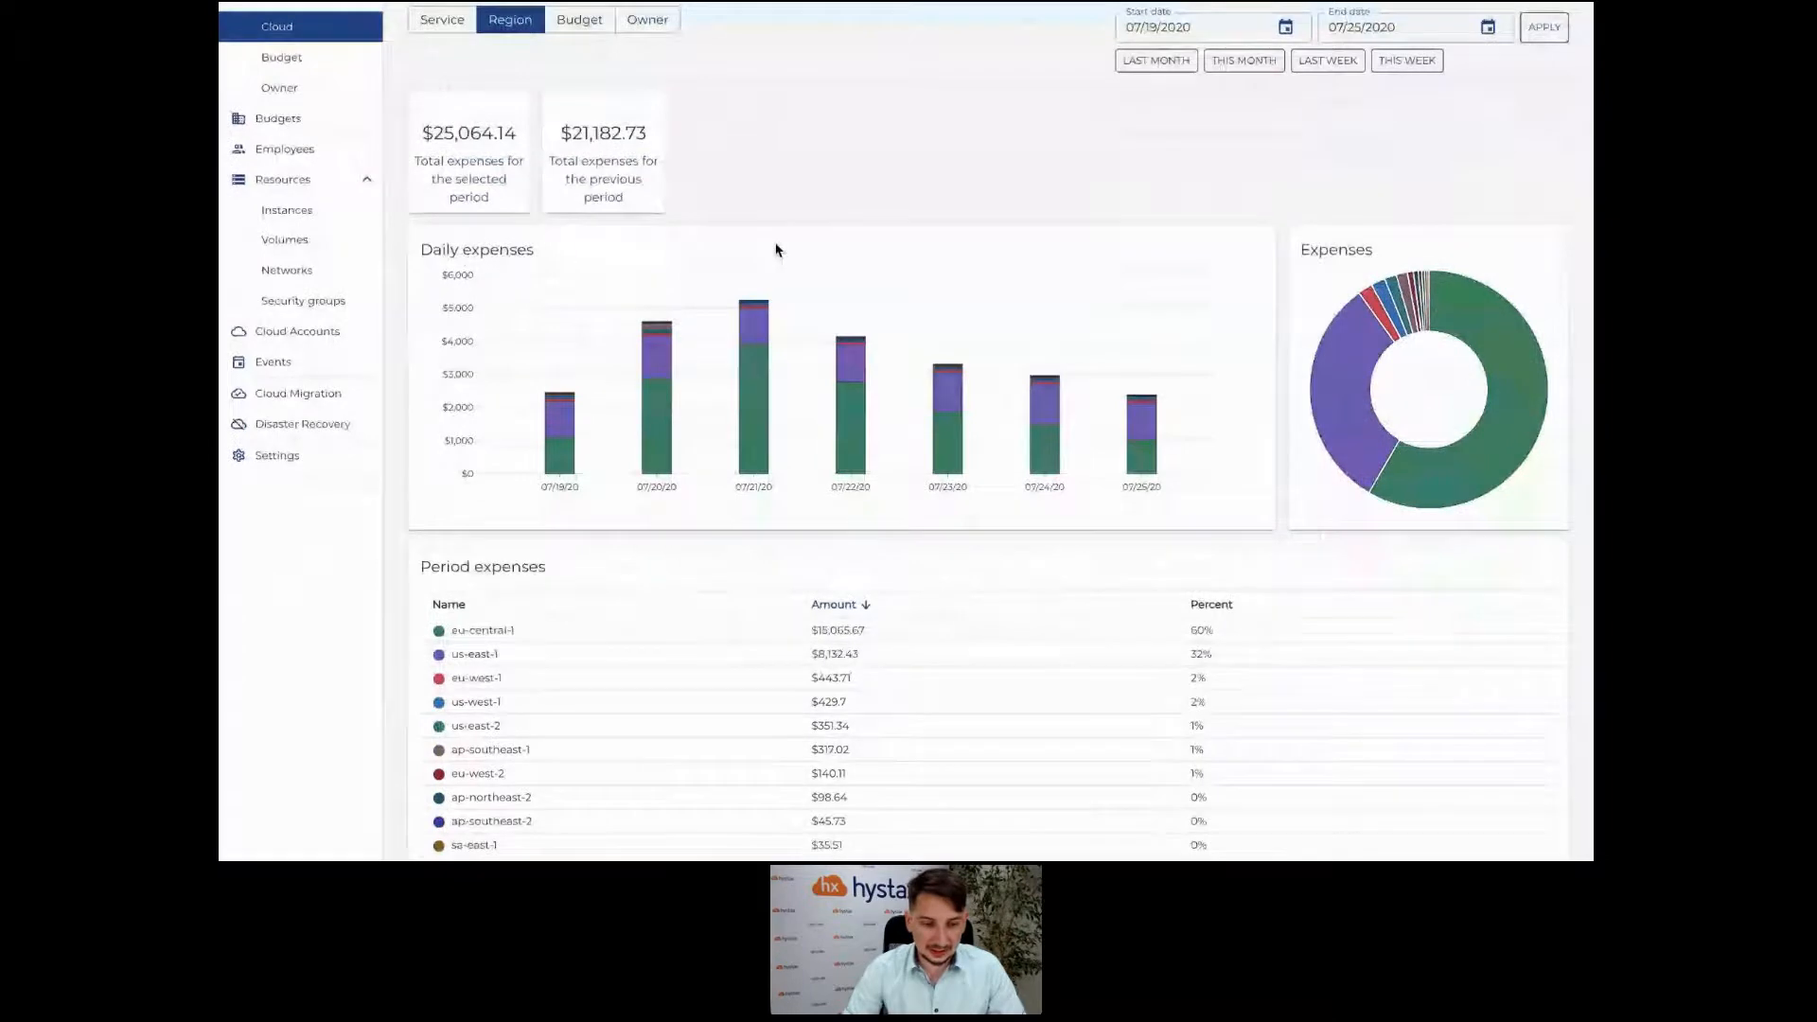
pyautogui.scroll(1, 775, 250)
pyautogui.scroll(1, 775, 250)
# Group AWS HQ costs by budget and open Sunflower corp's 07/21/20 expense details.
pyautogui.click(585, 126)
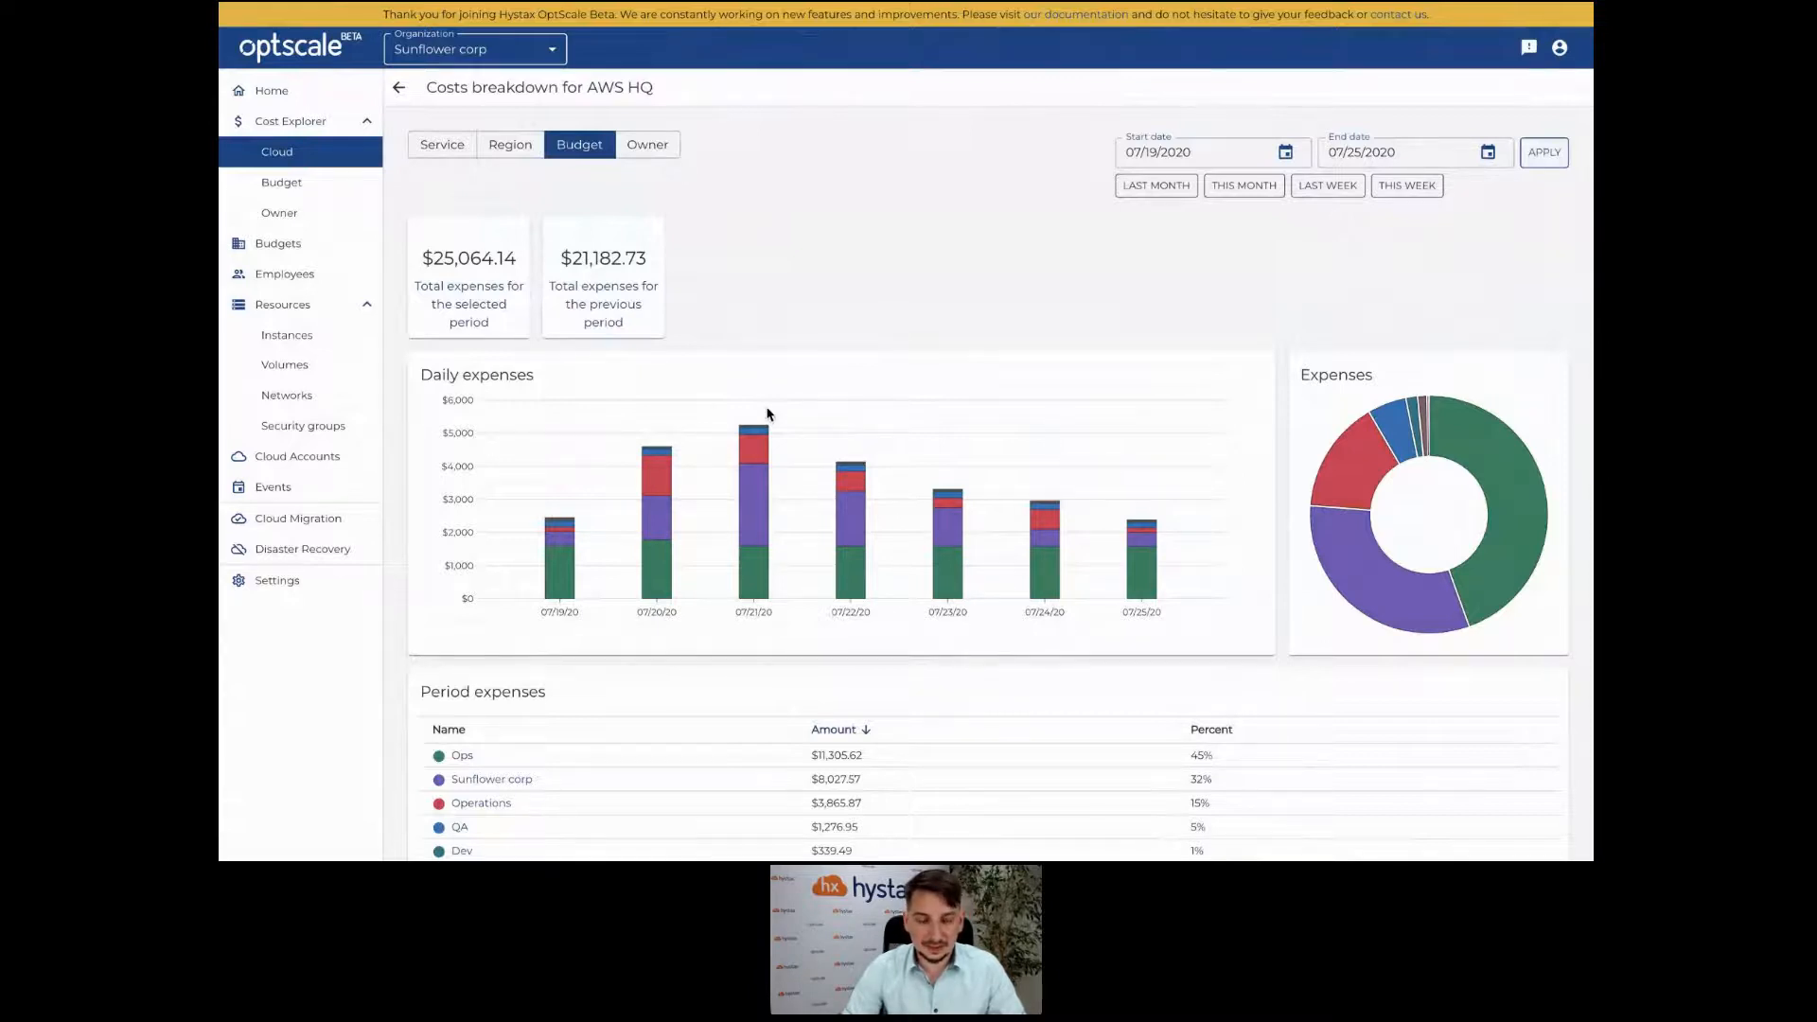
pyautogui.moveTo(758, 509)
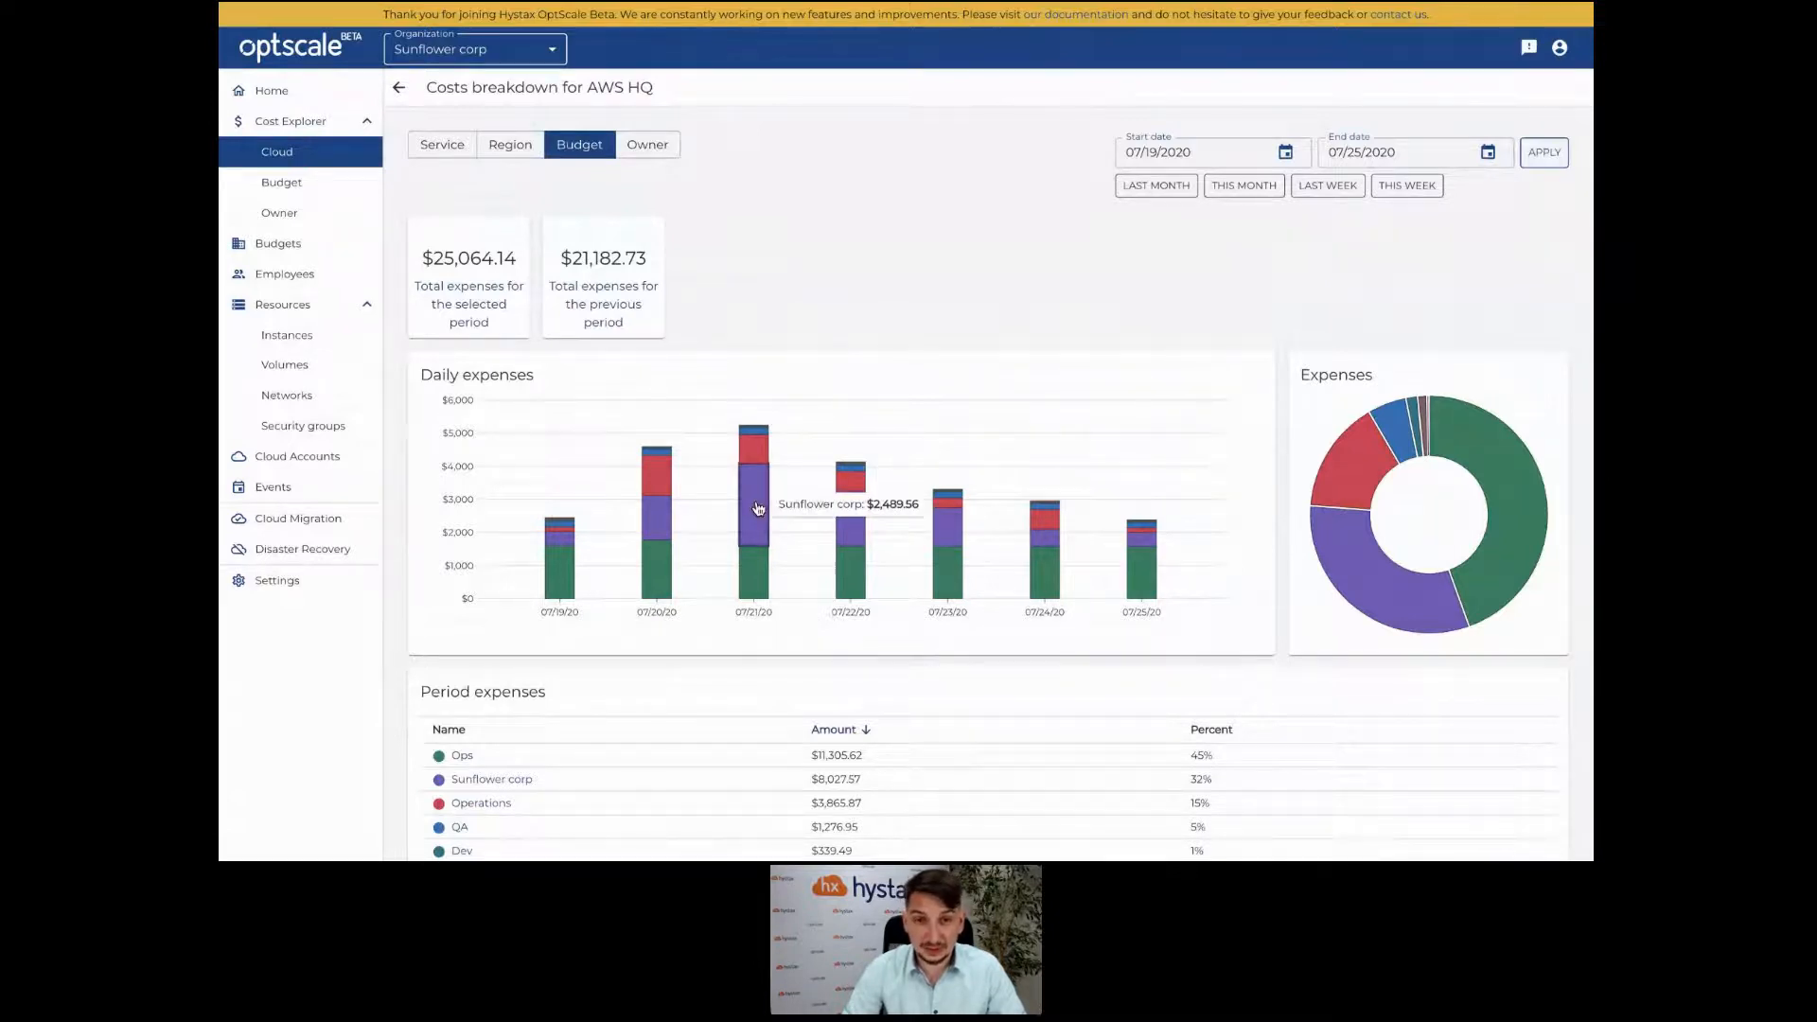
pyautogui.click(758, 509)
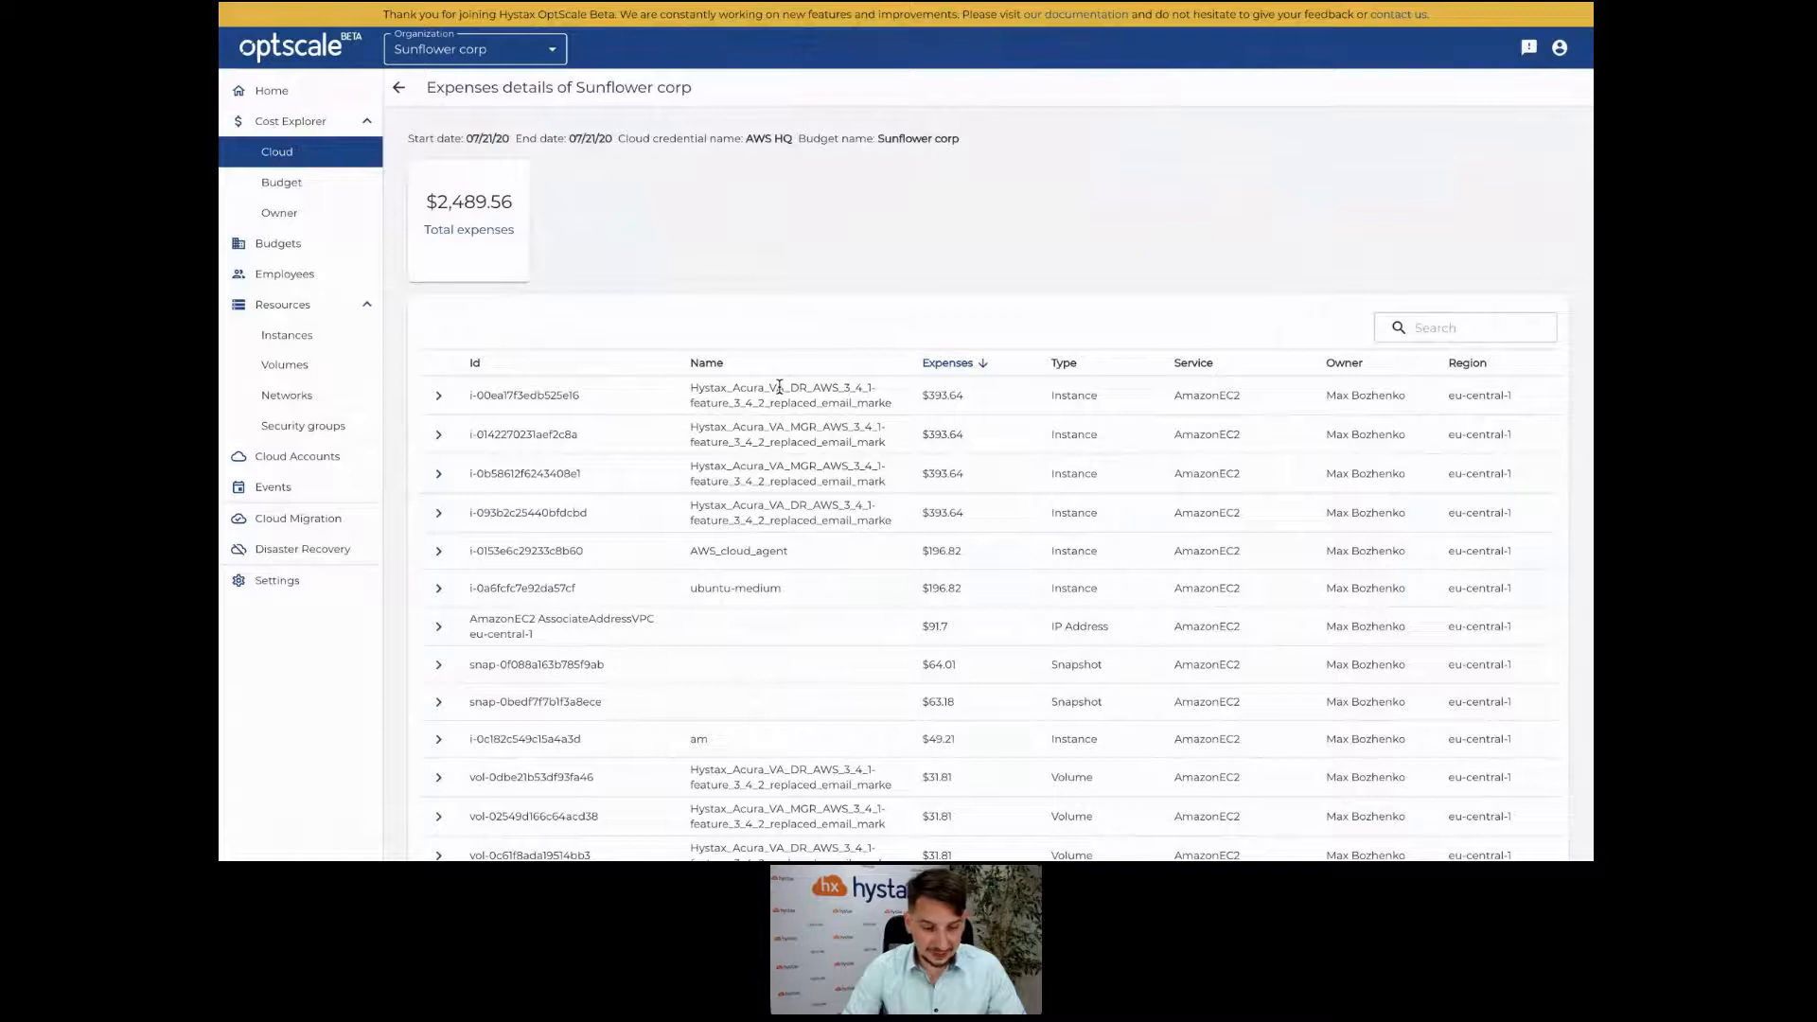
# Expand the $393.64 AmazonEC2 instance in eu-central-1 to reveal its raw billing line-item fields.
pyautogui.scroll(-1, 779, 387)
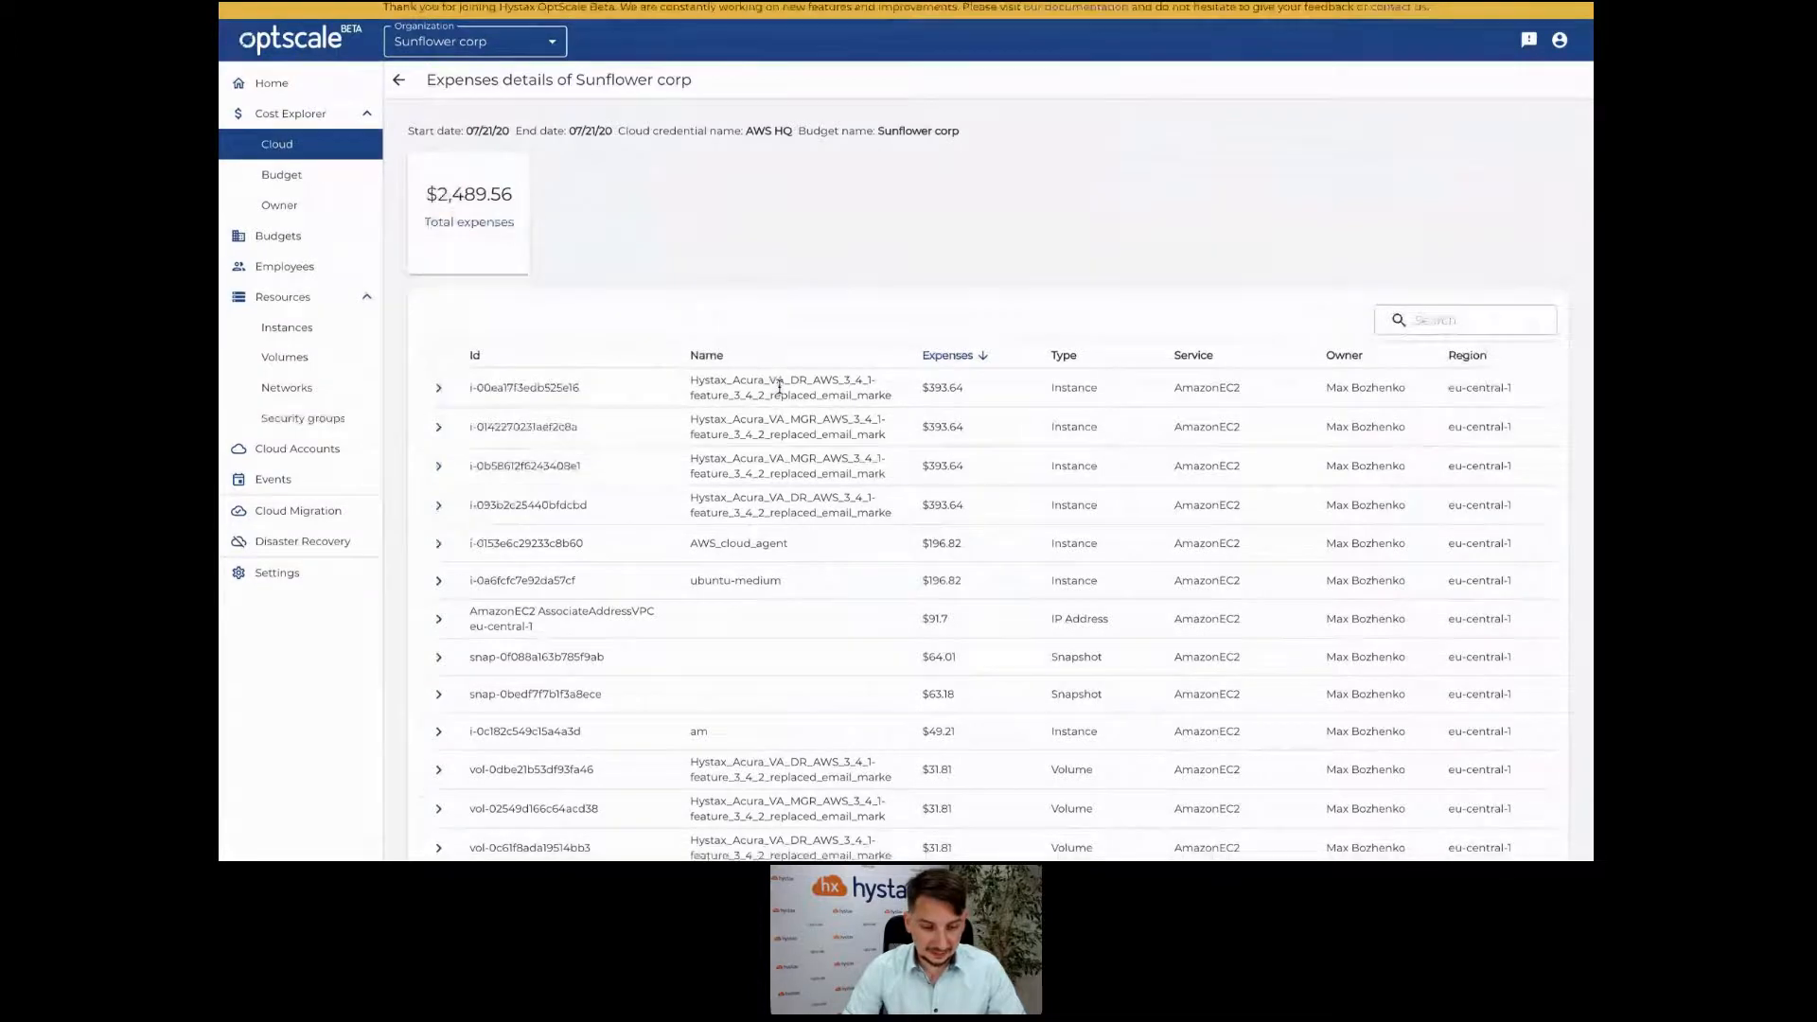
pyautogui.scroll(-2, 779, 386)
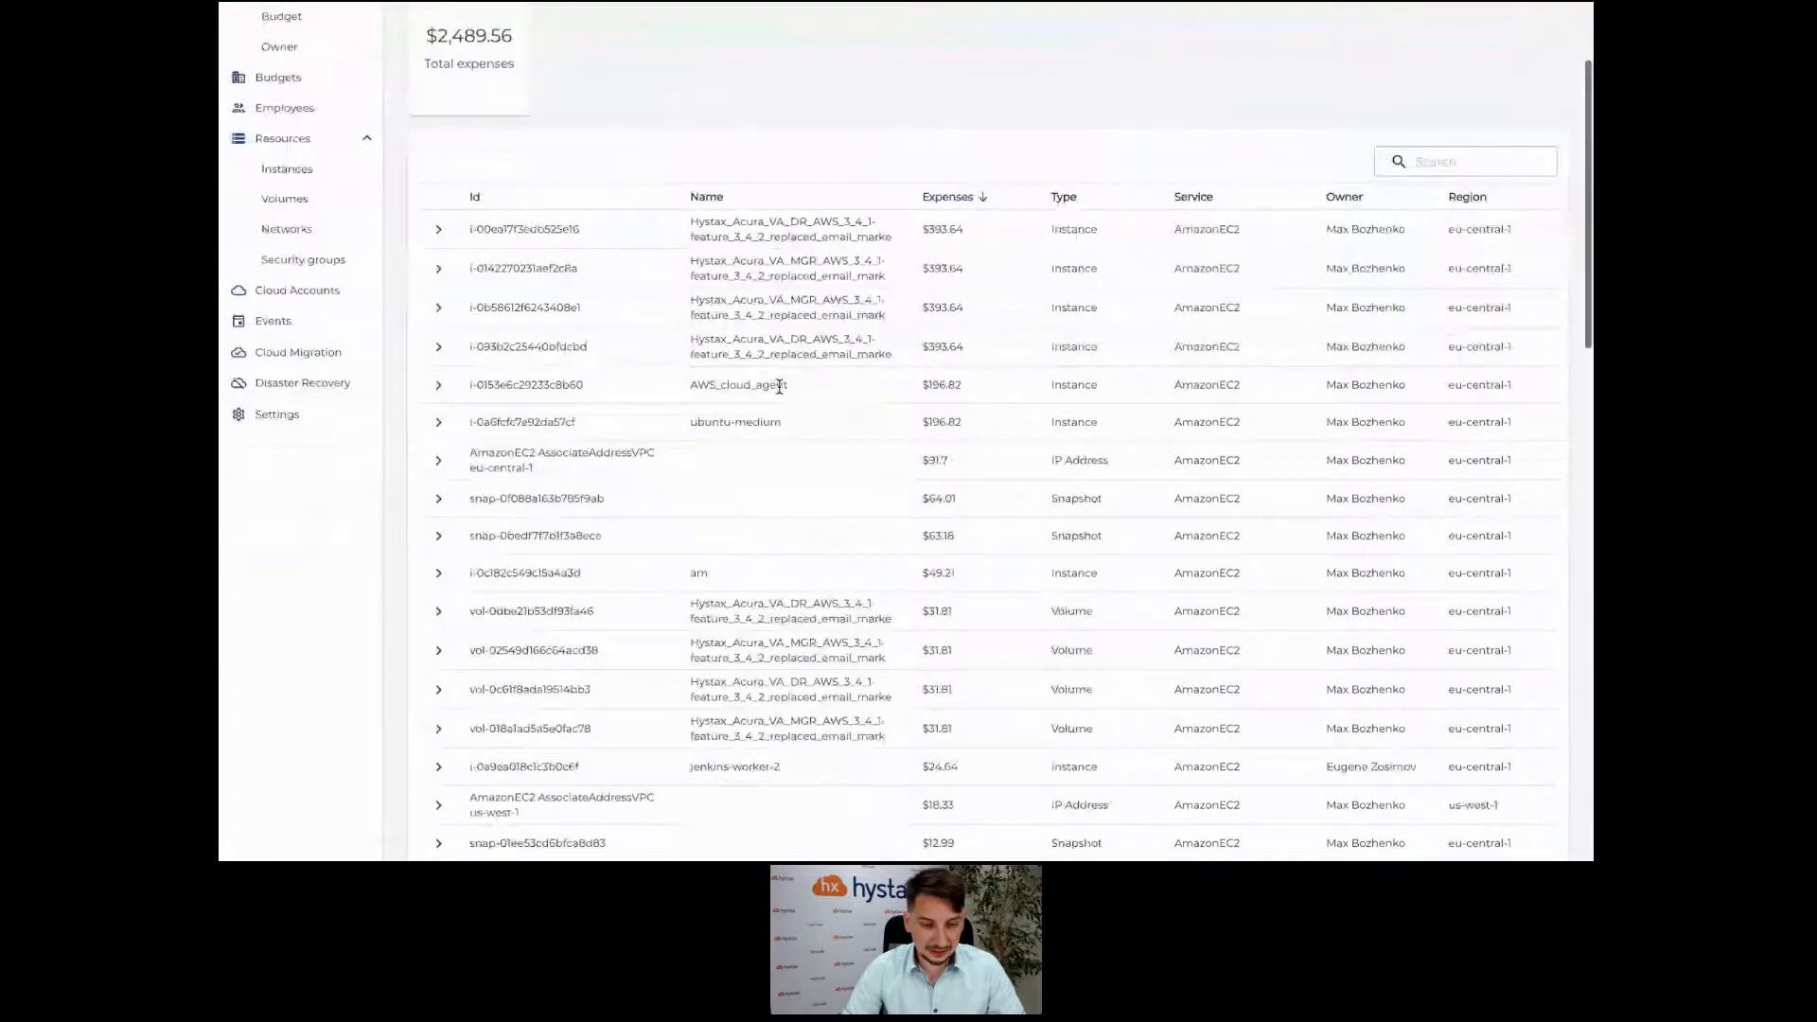
pyautogui.scroll(-2, 779, 386)
pyautogui.scroll(-1, 779, 392)
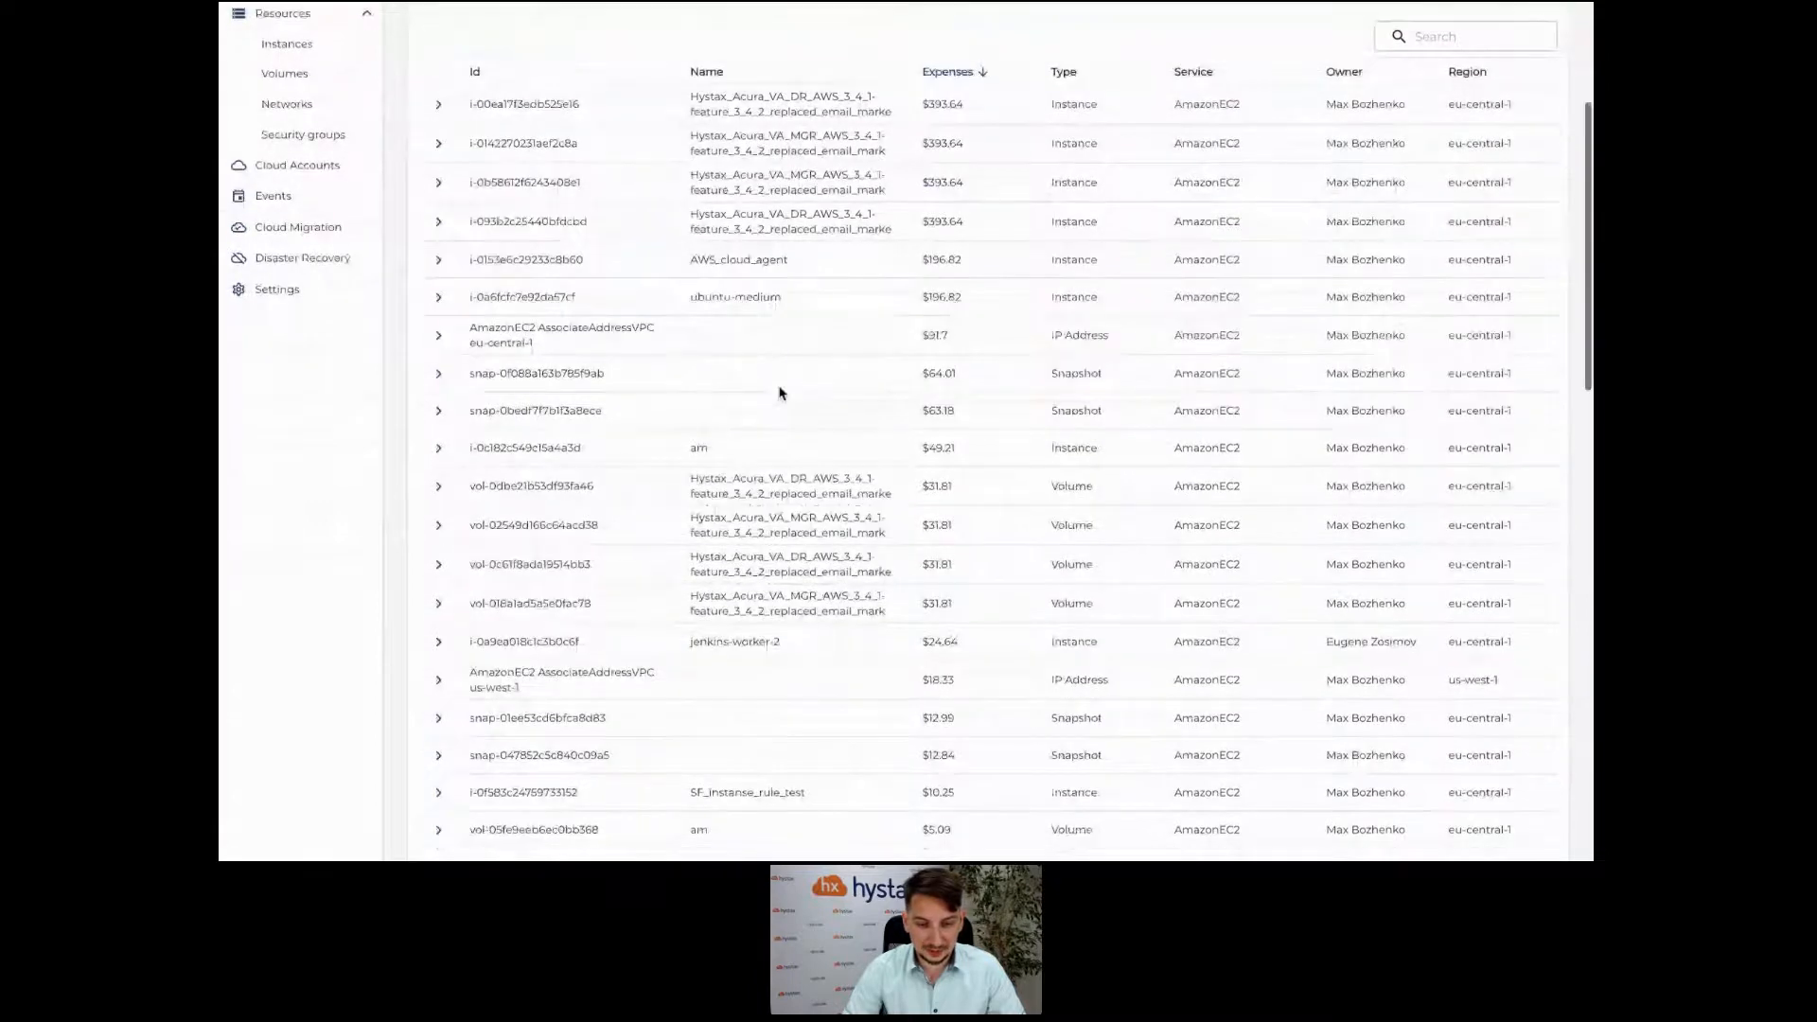
pyautogui.scroll(1, 906, 170)
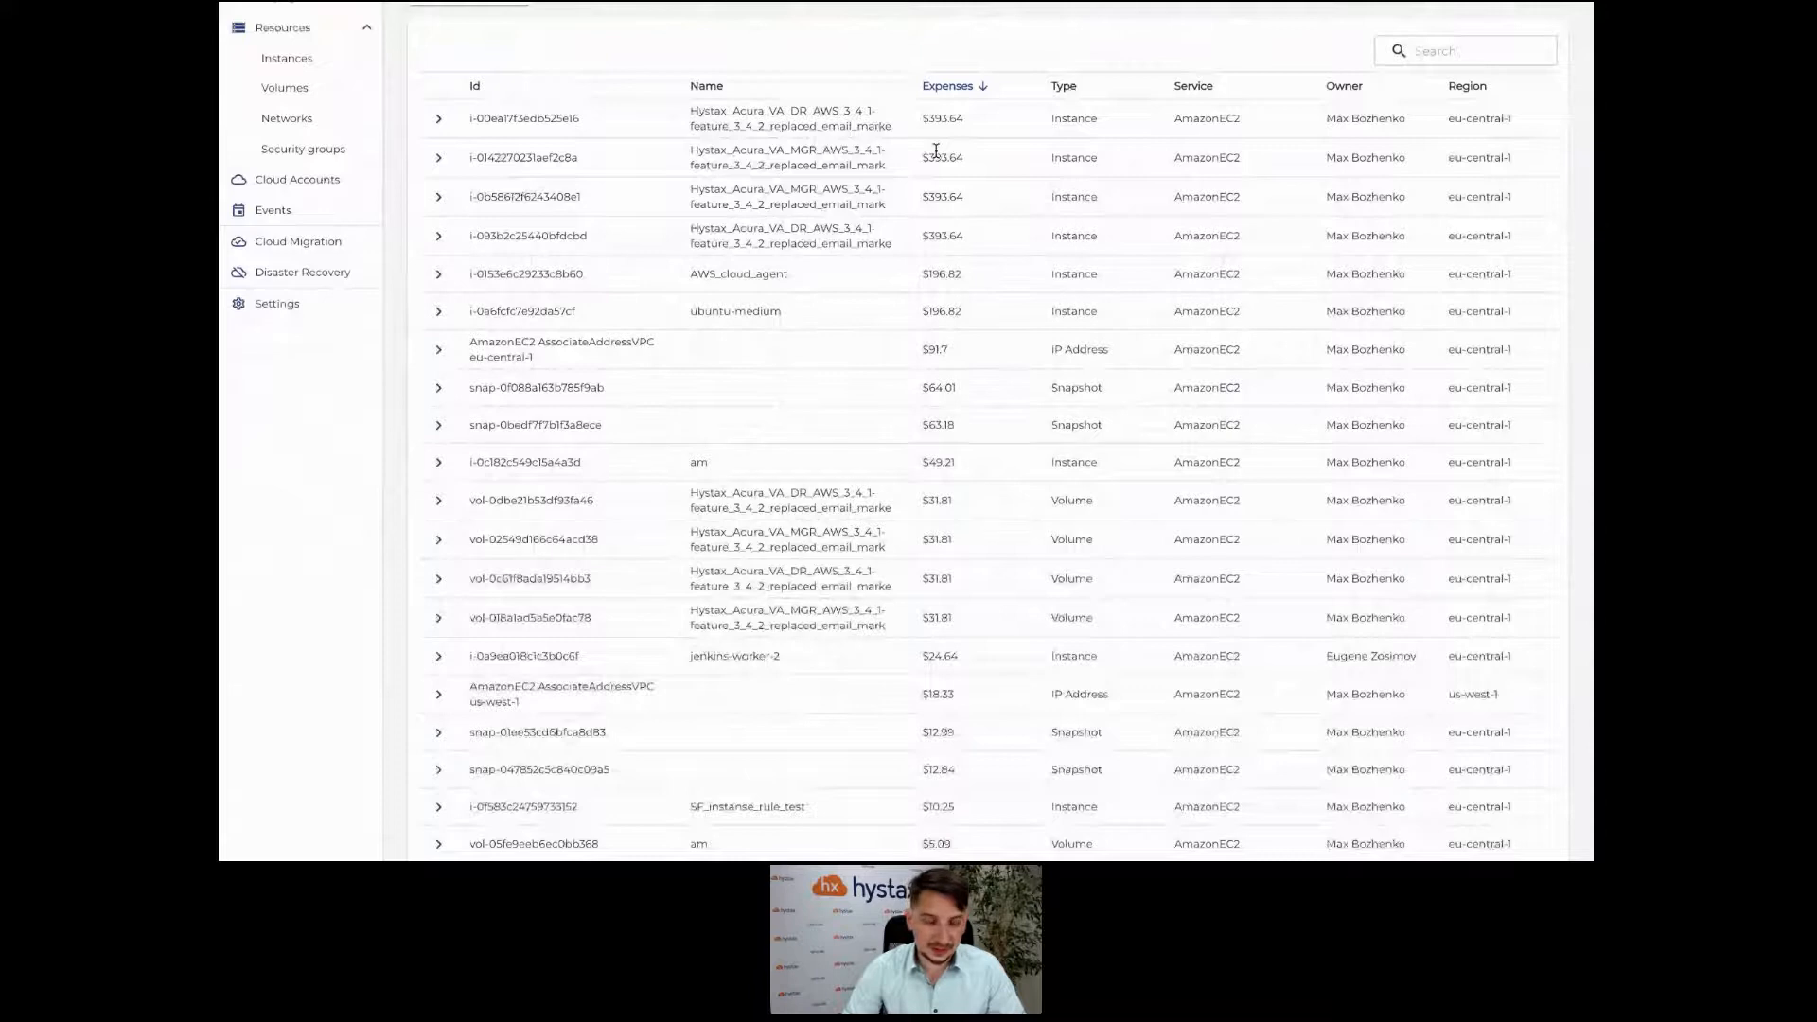
pyautogui.click(436, 119)
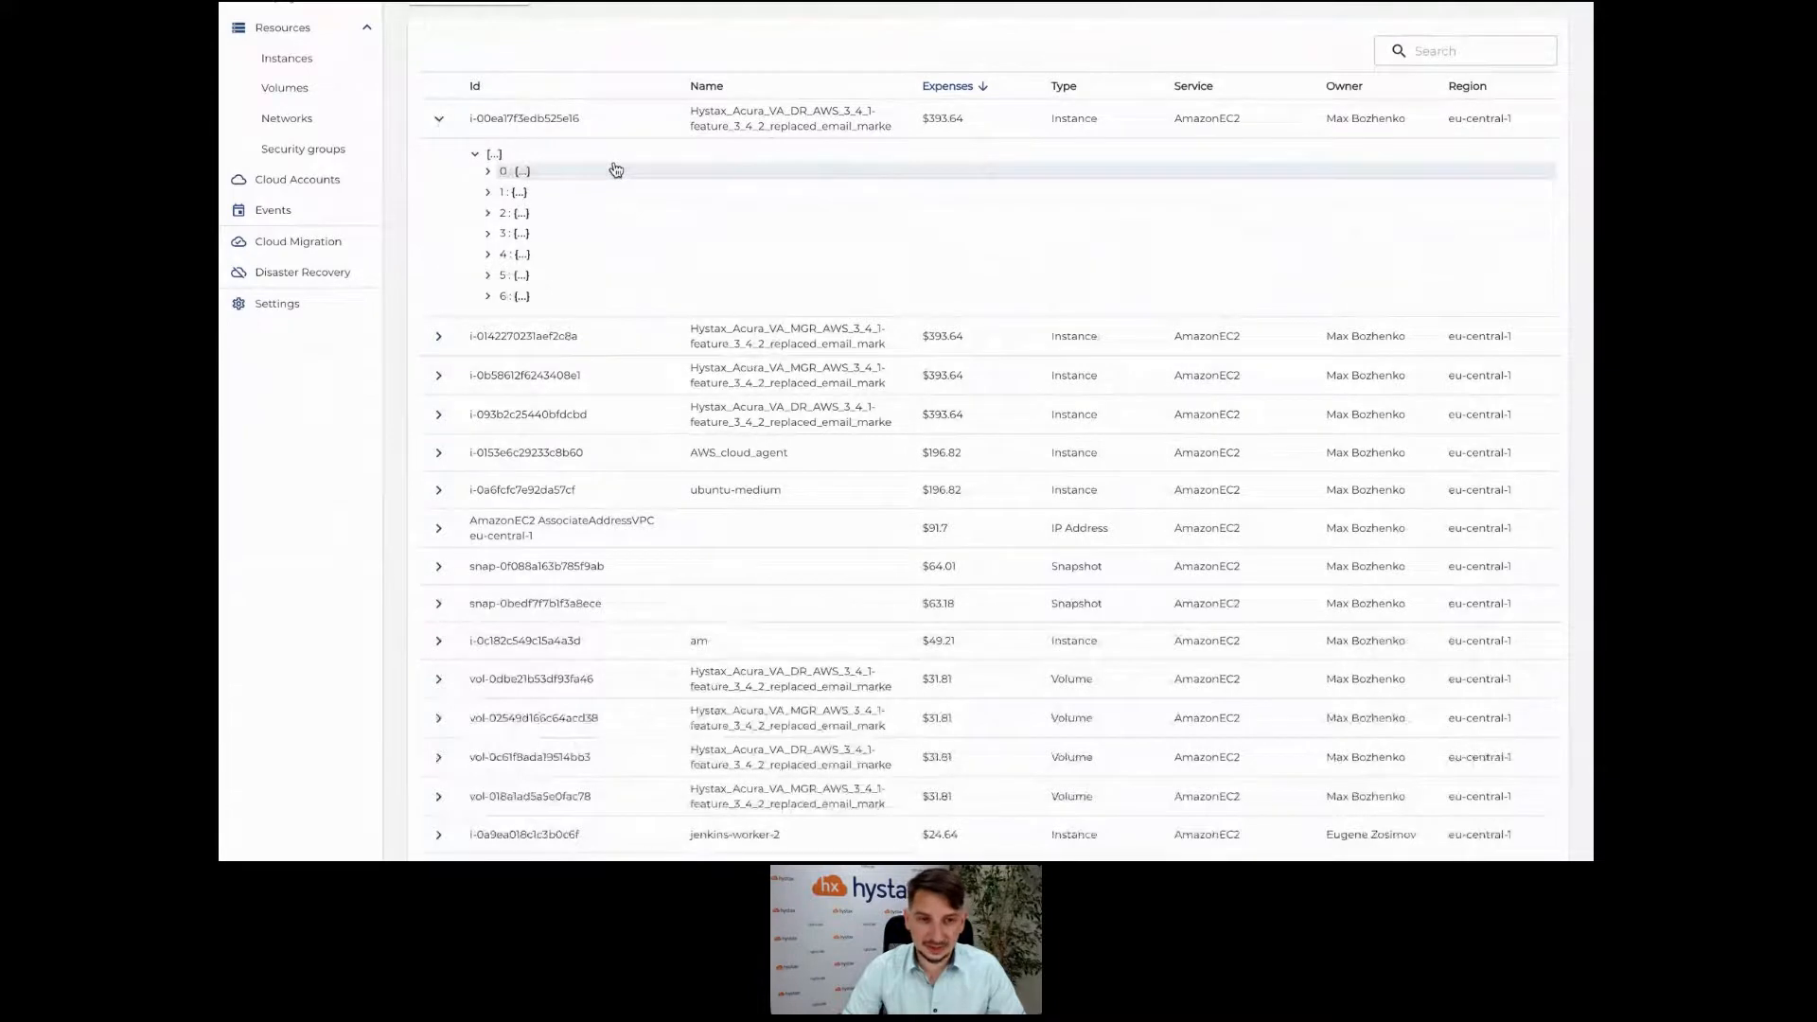
pyautogui.click(616, 169)
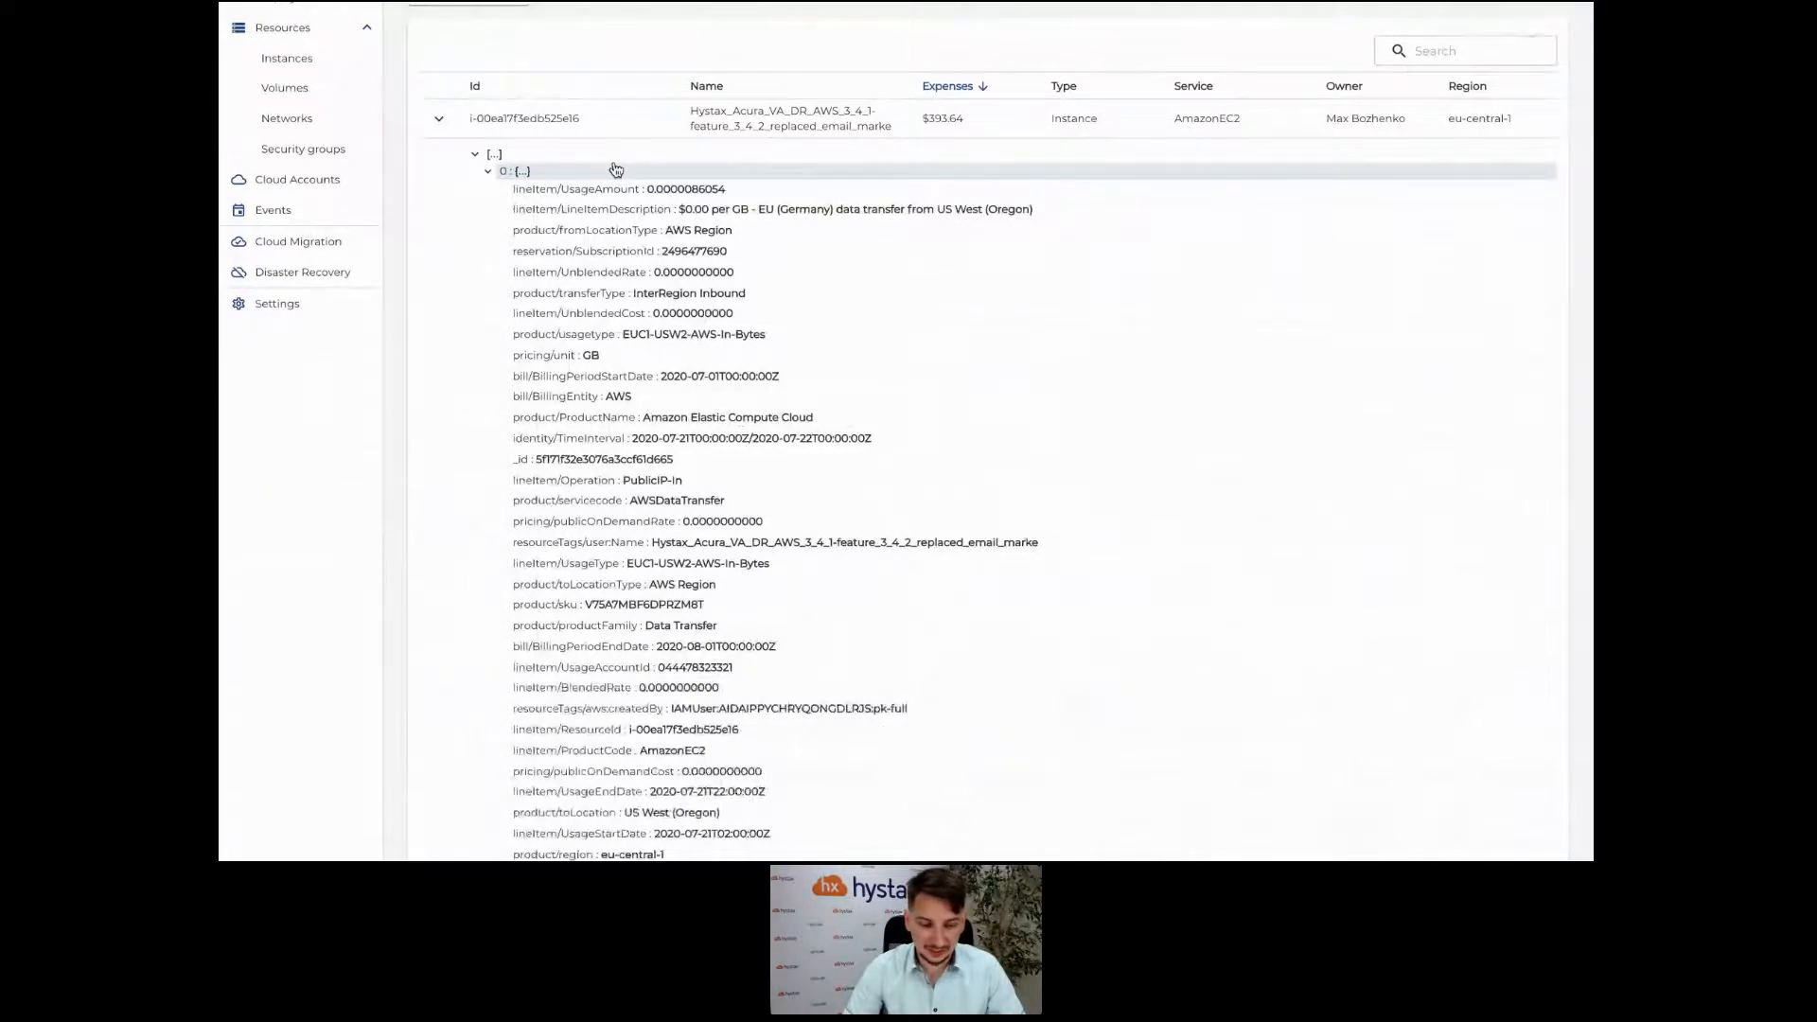
pyautogui.scroll(-1, 615, 170)
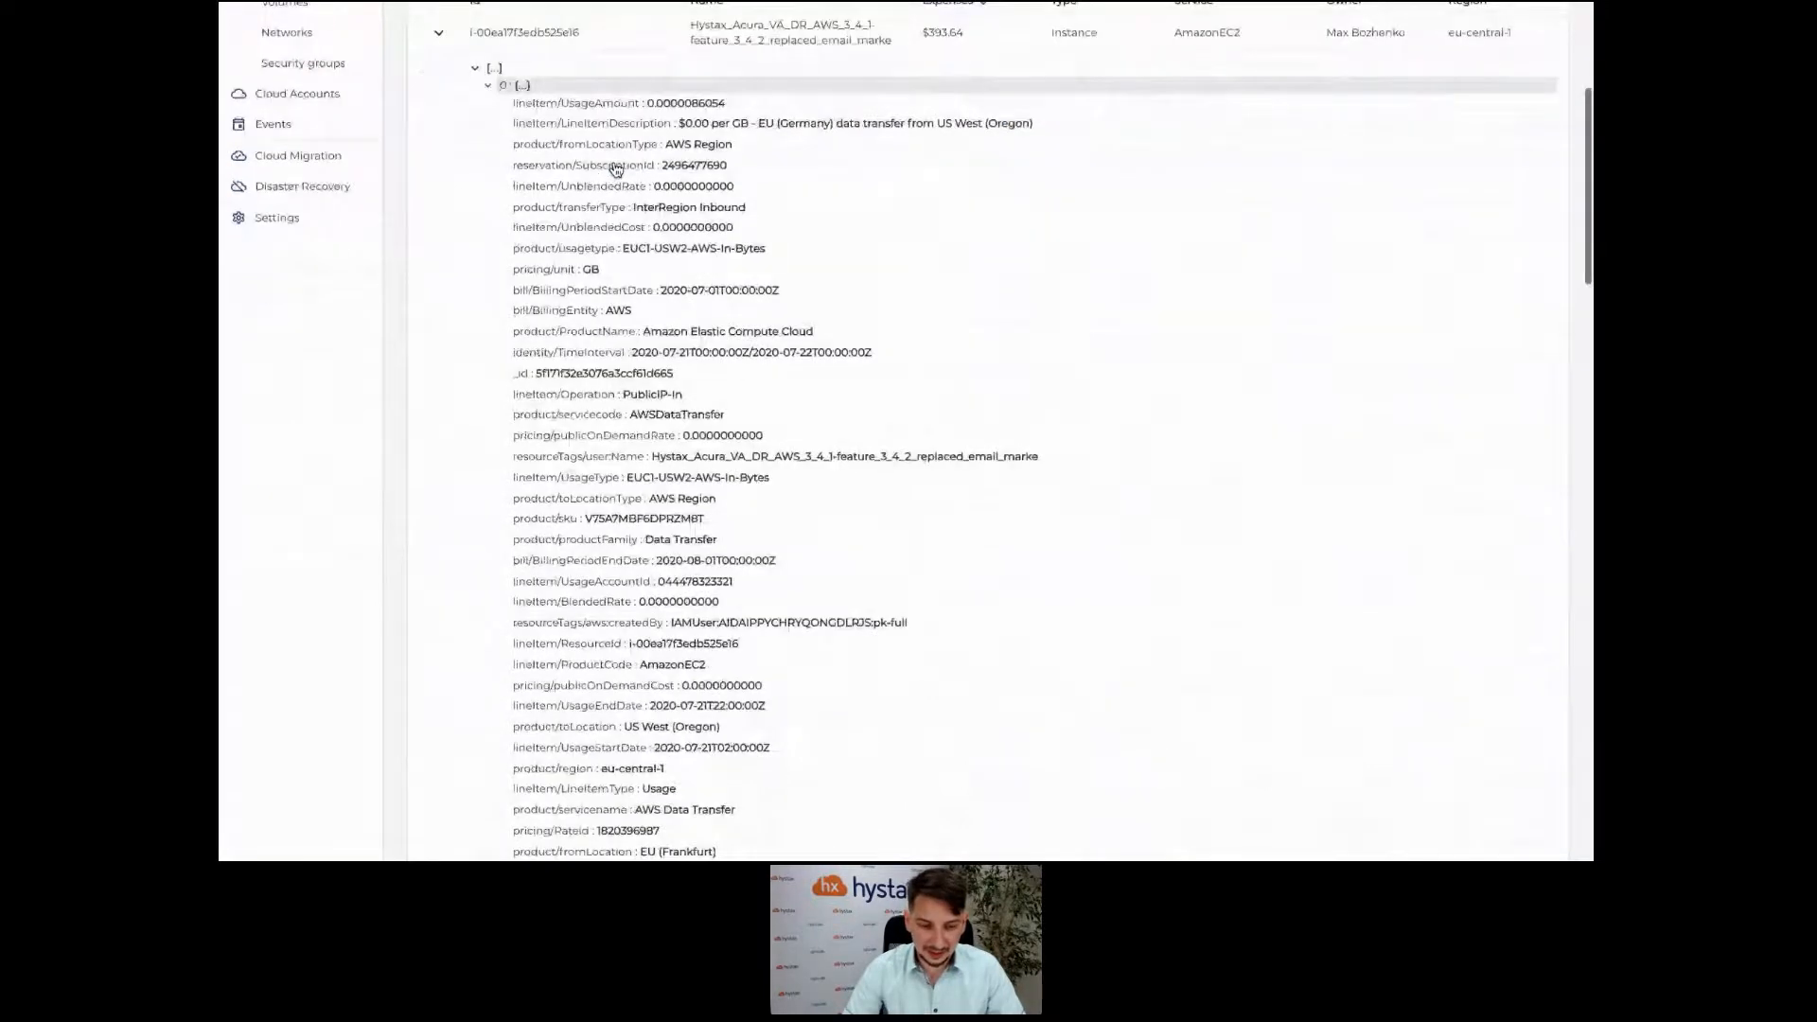
pyautogui.scroll(-1, 616, 170)
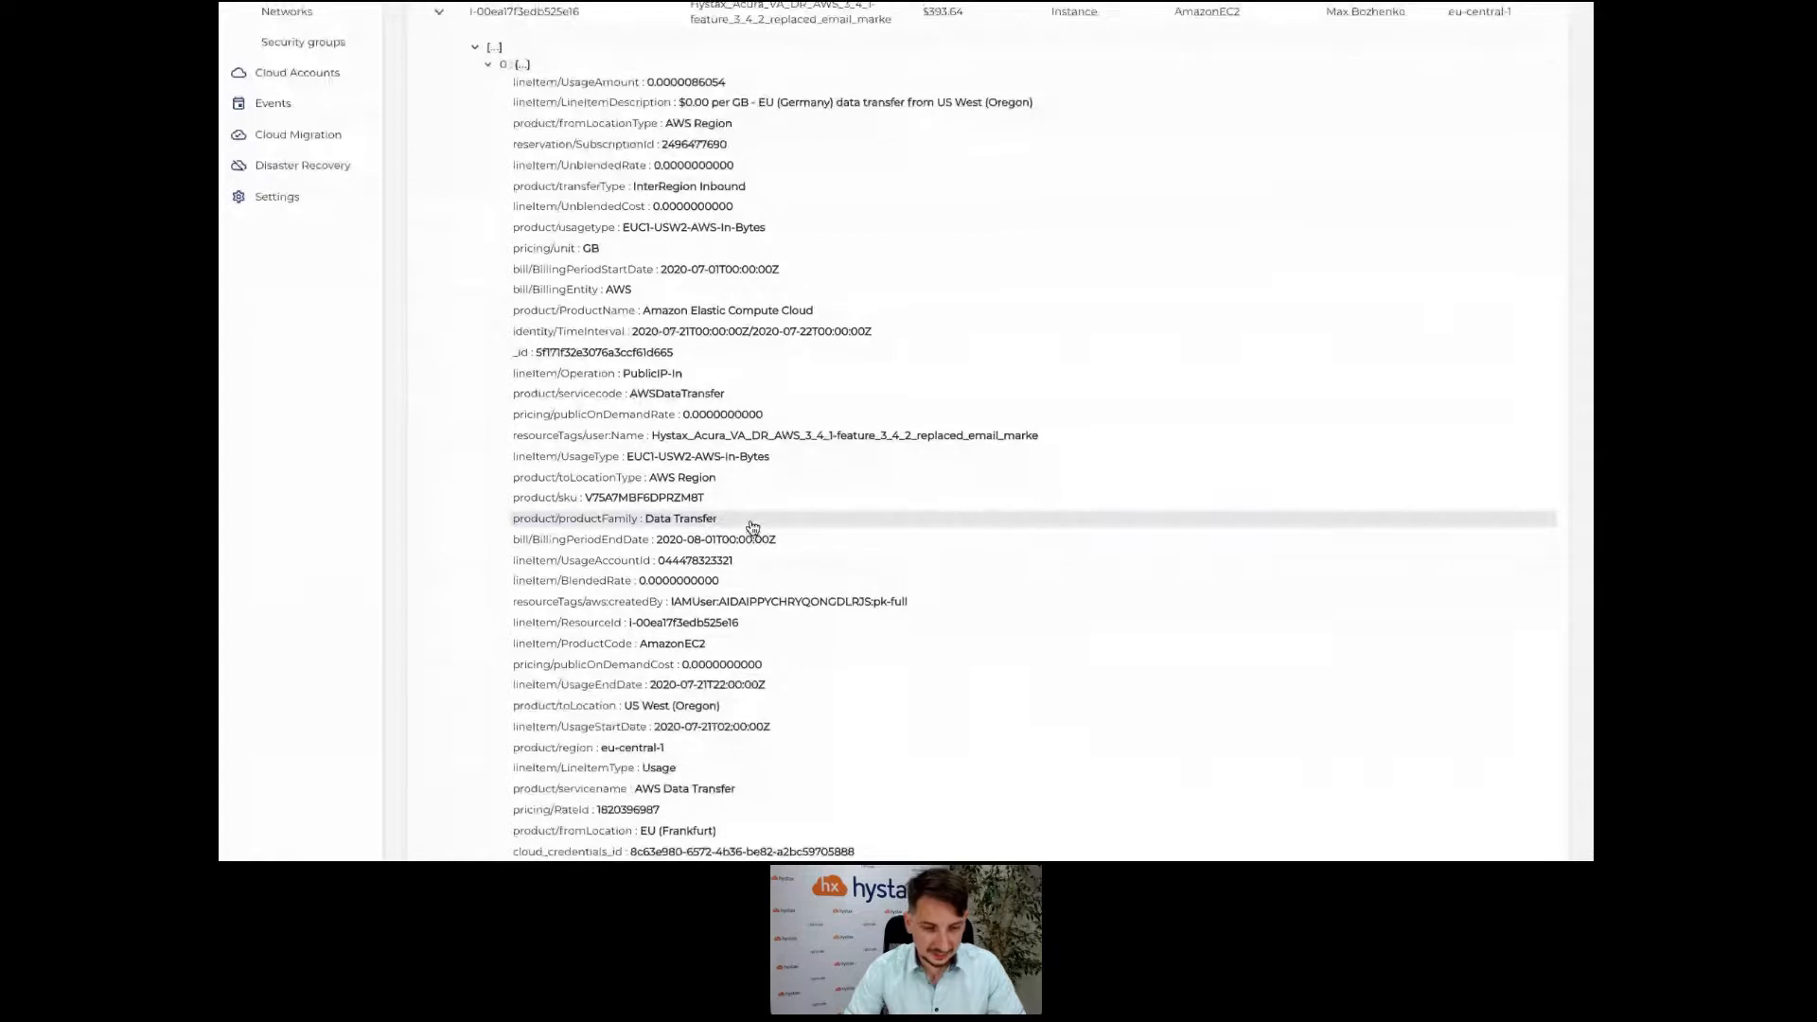
pyautogui.scroll(1, 753, 527)
pyautogui.scroll(1, 753, 527)
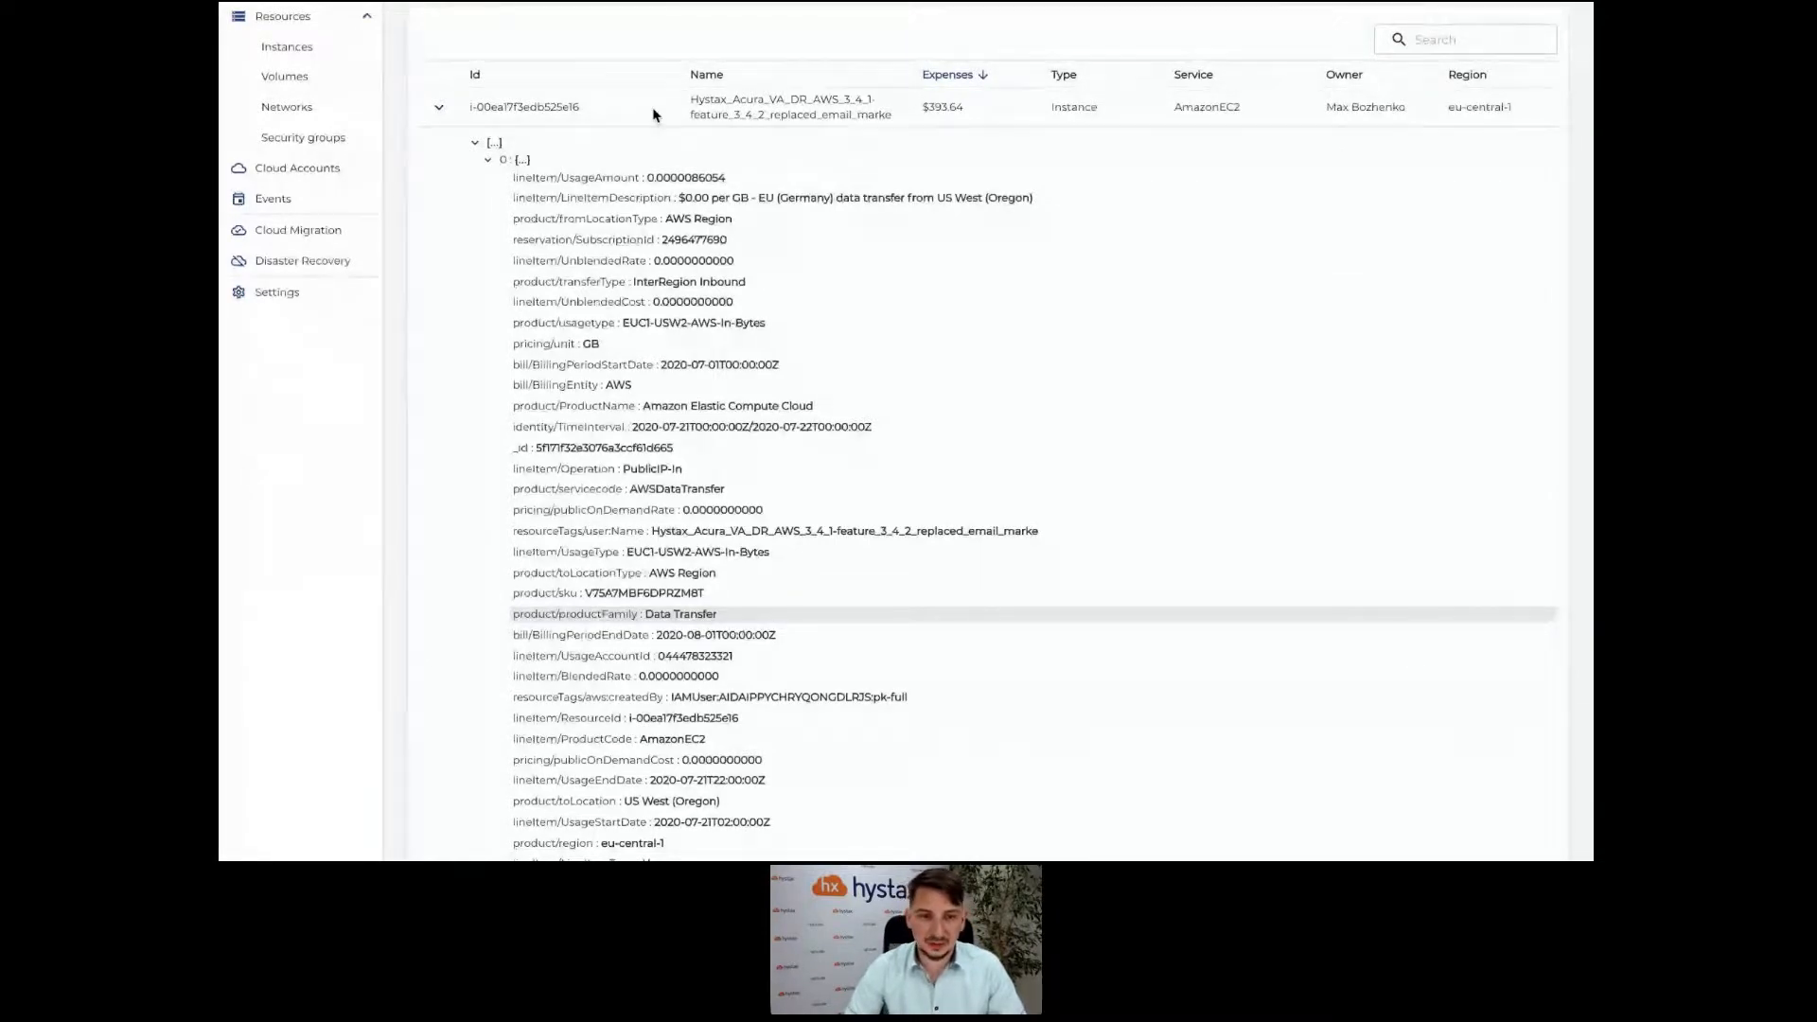
pyautogui.scroll(1, 653, 112)
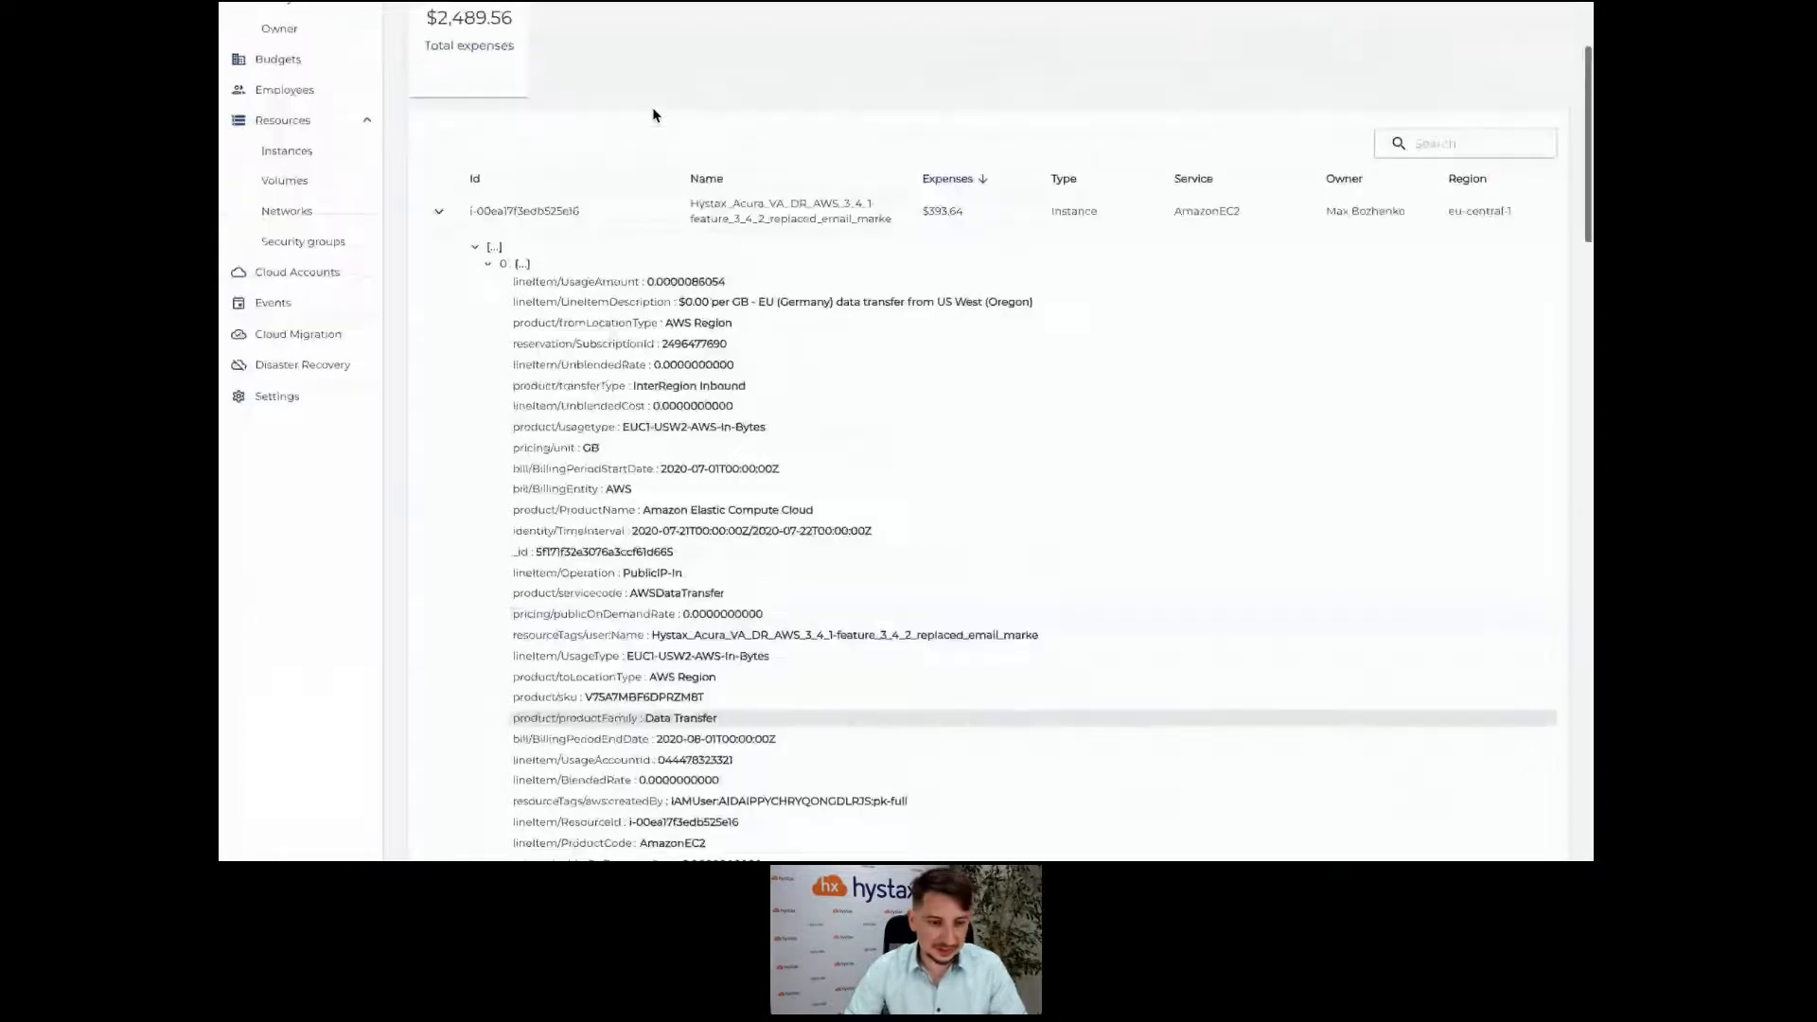
pyautogui.scroll(2, 653, 114)
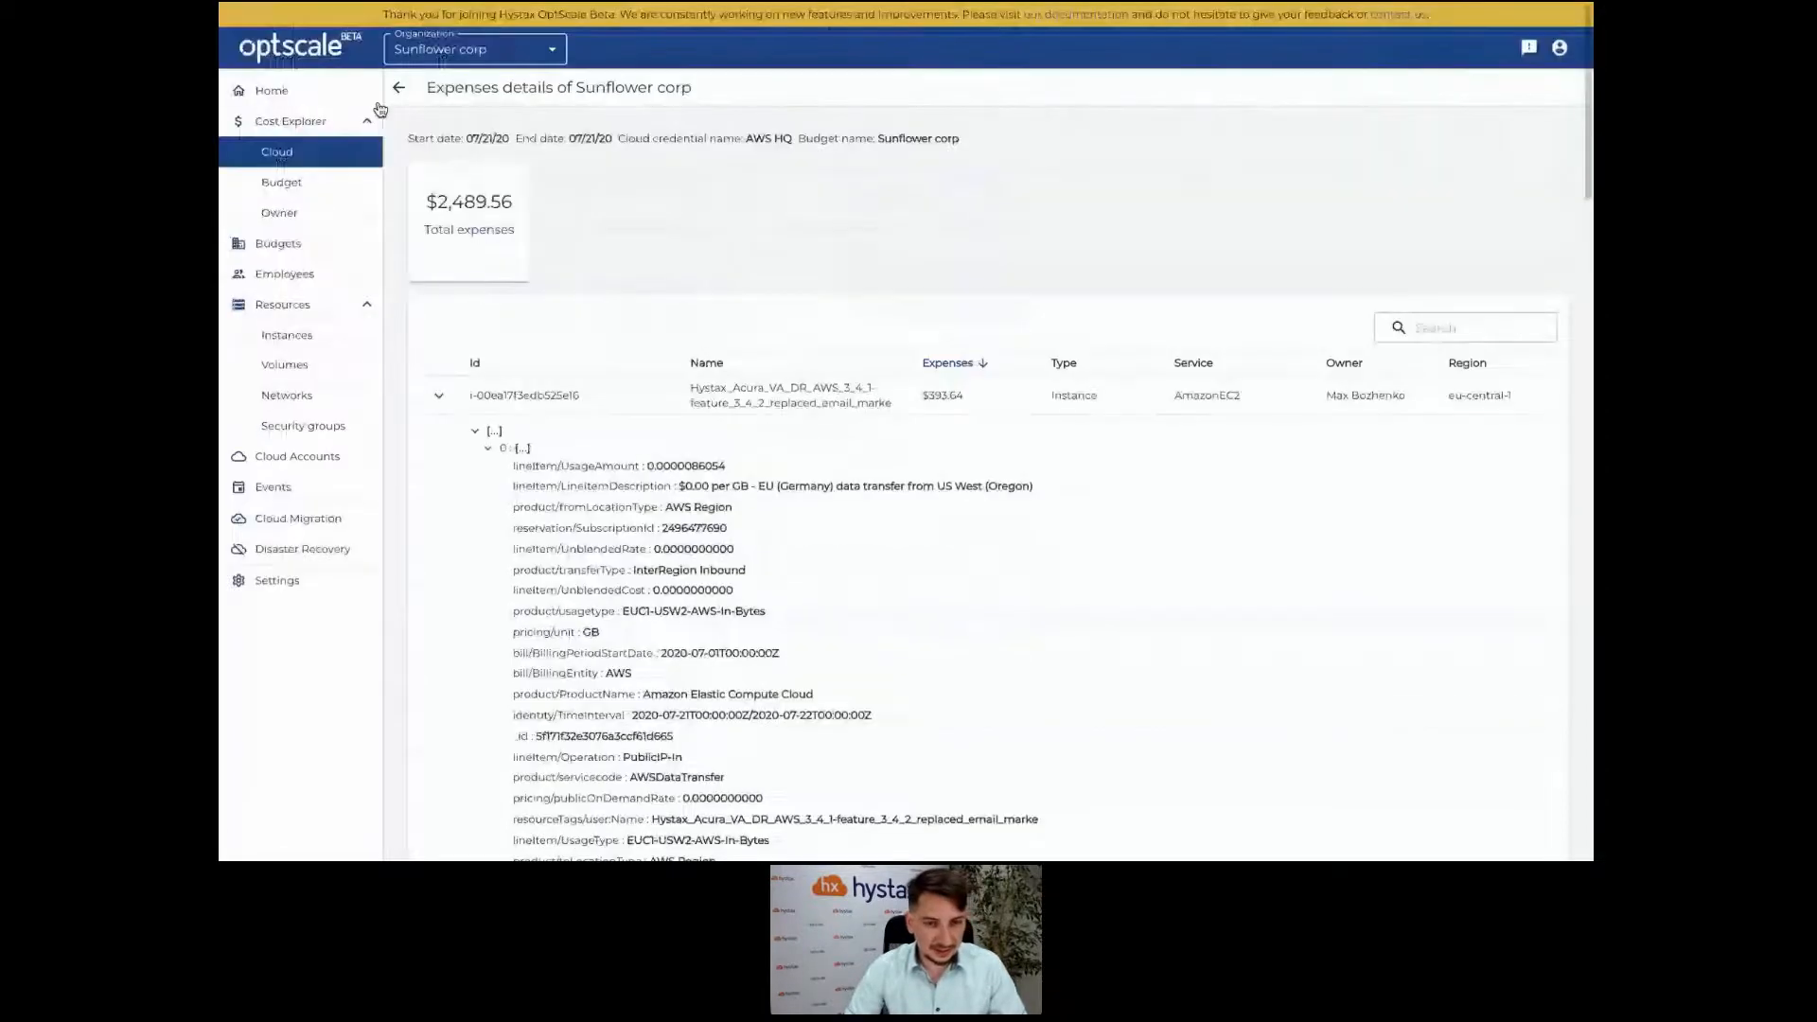
# Go Home and expand the 47 unassigned resources list under My Tasks.
pyautogui.click(350, 90)
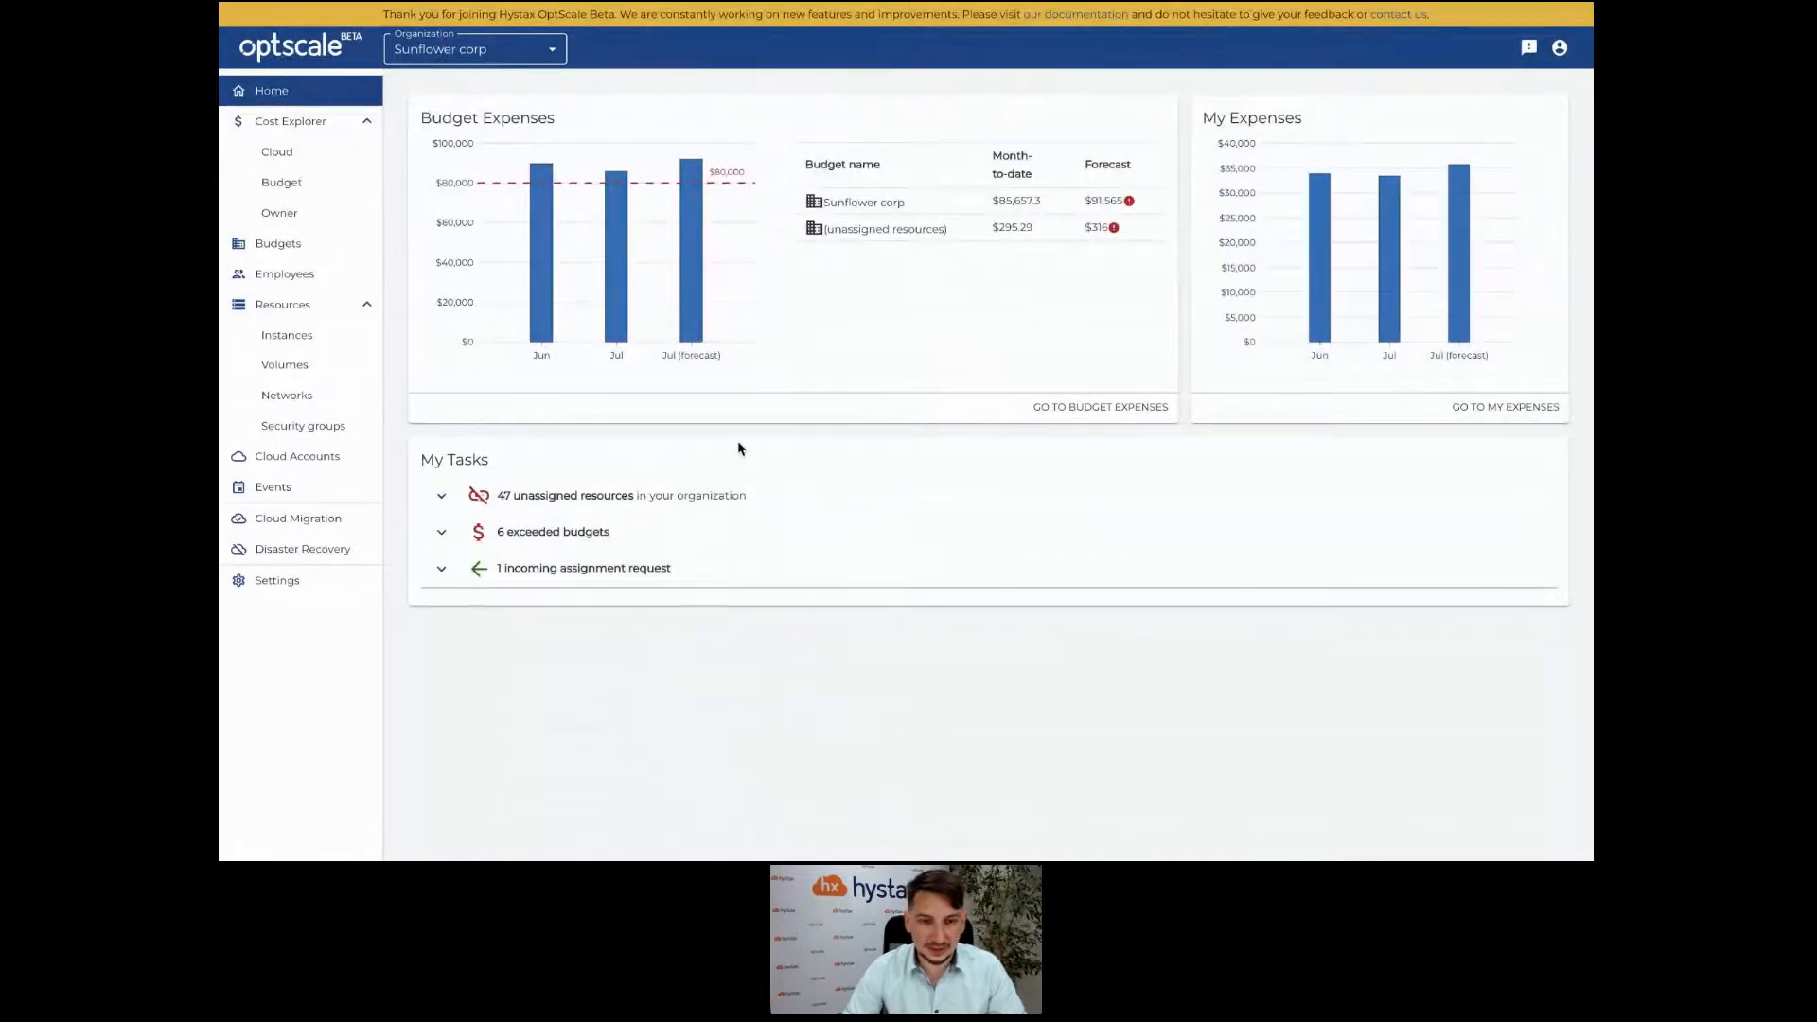
pyautogui.click(747, 499)
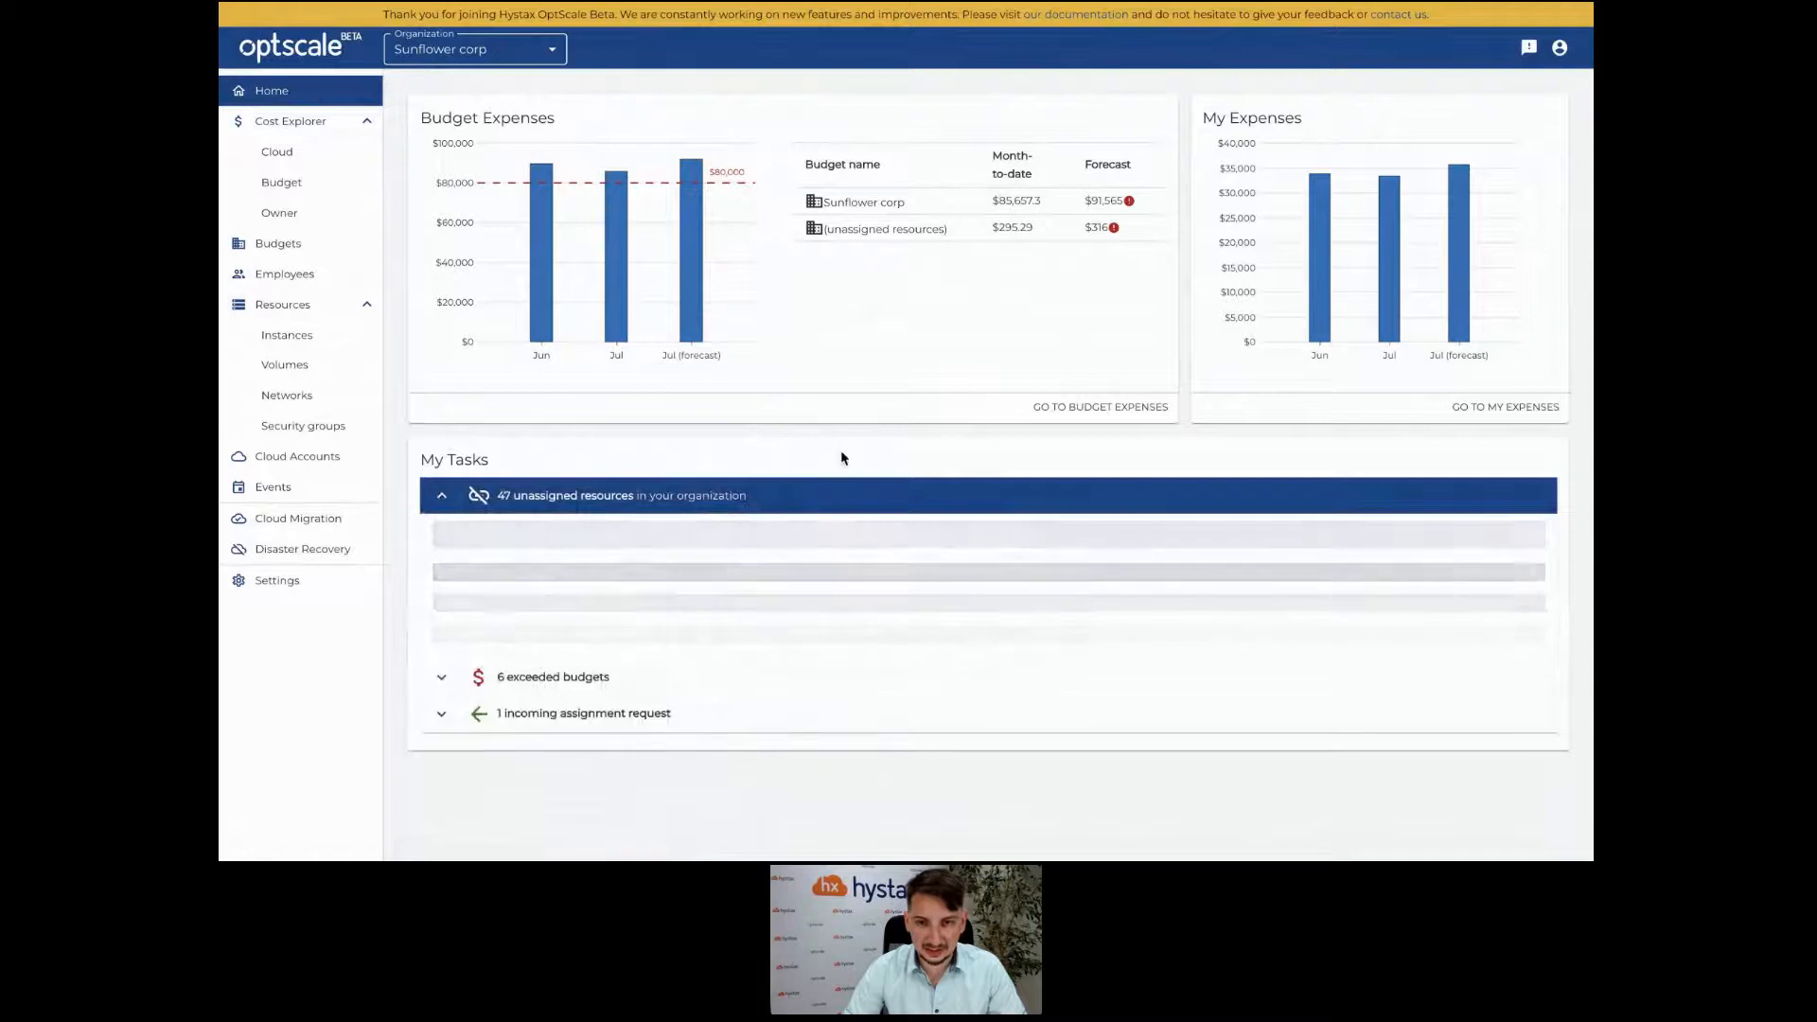
pyautogui.scroll(-1, 842, 458)
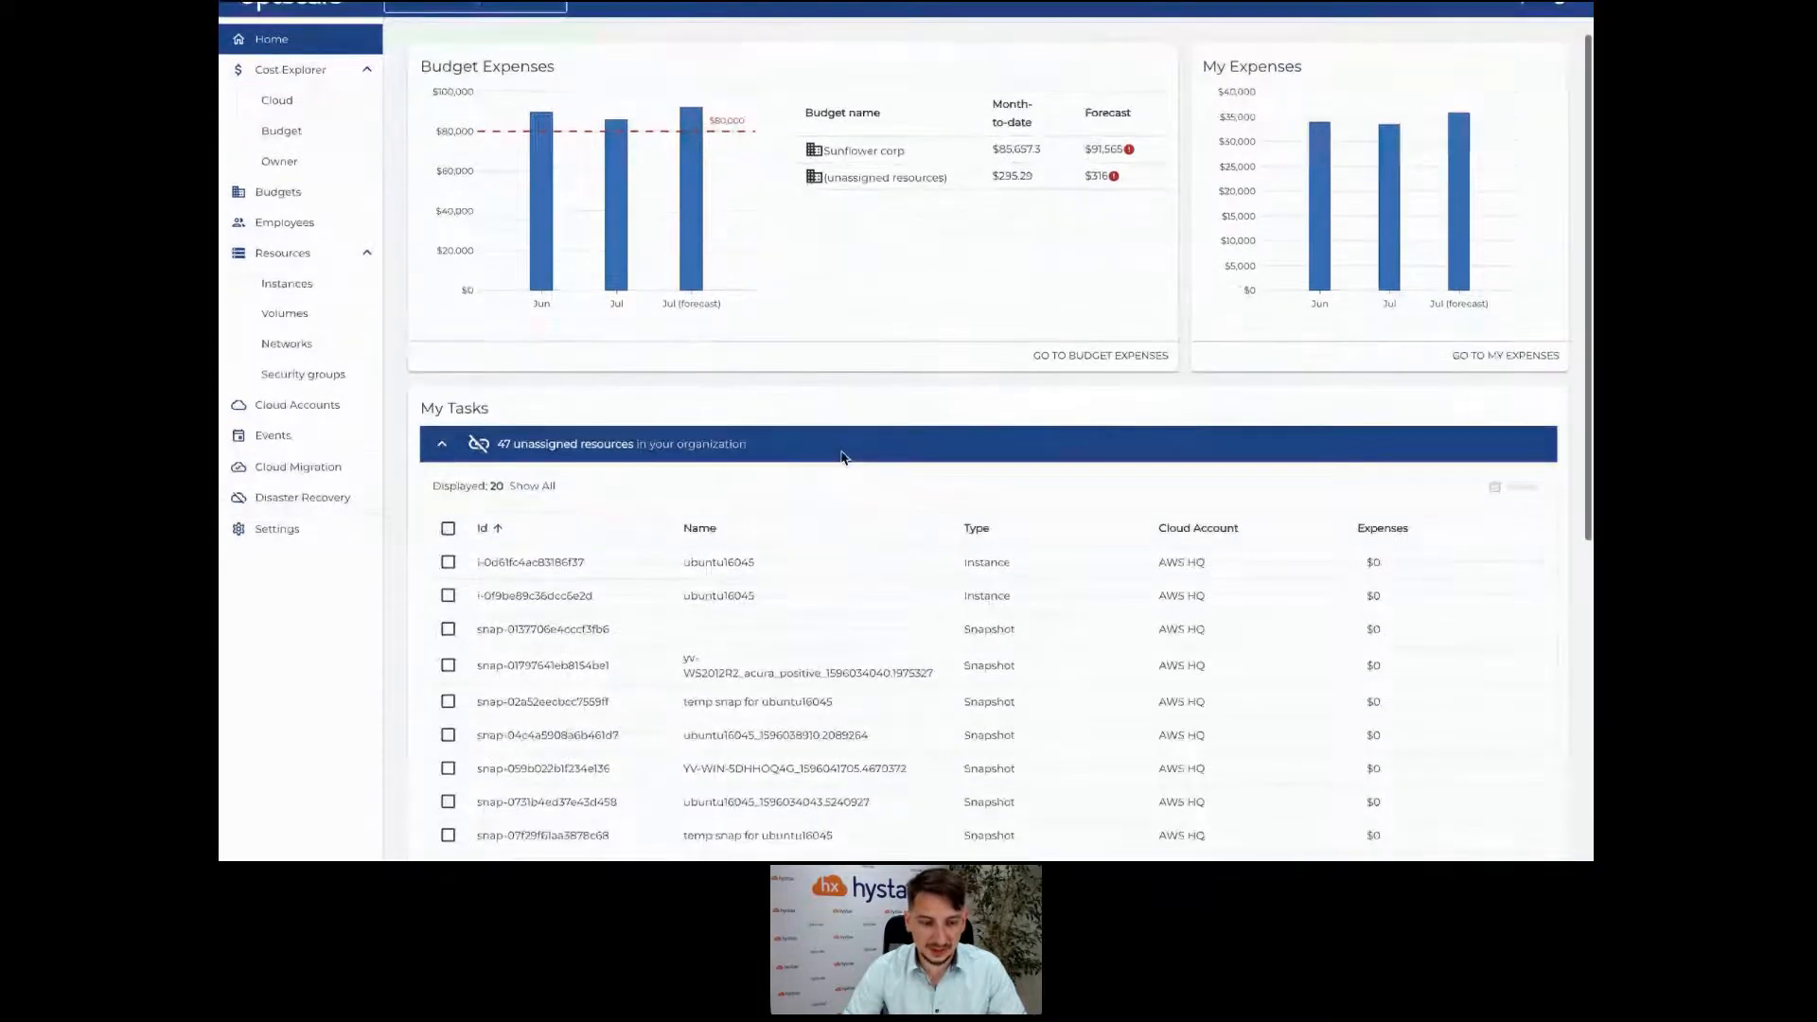
pyautogui.scroll(-2, 843, 459)
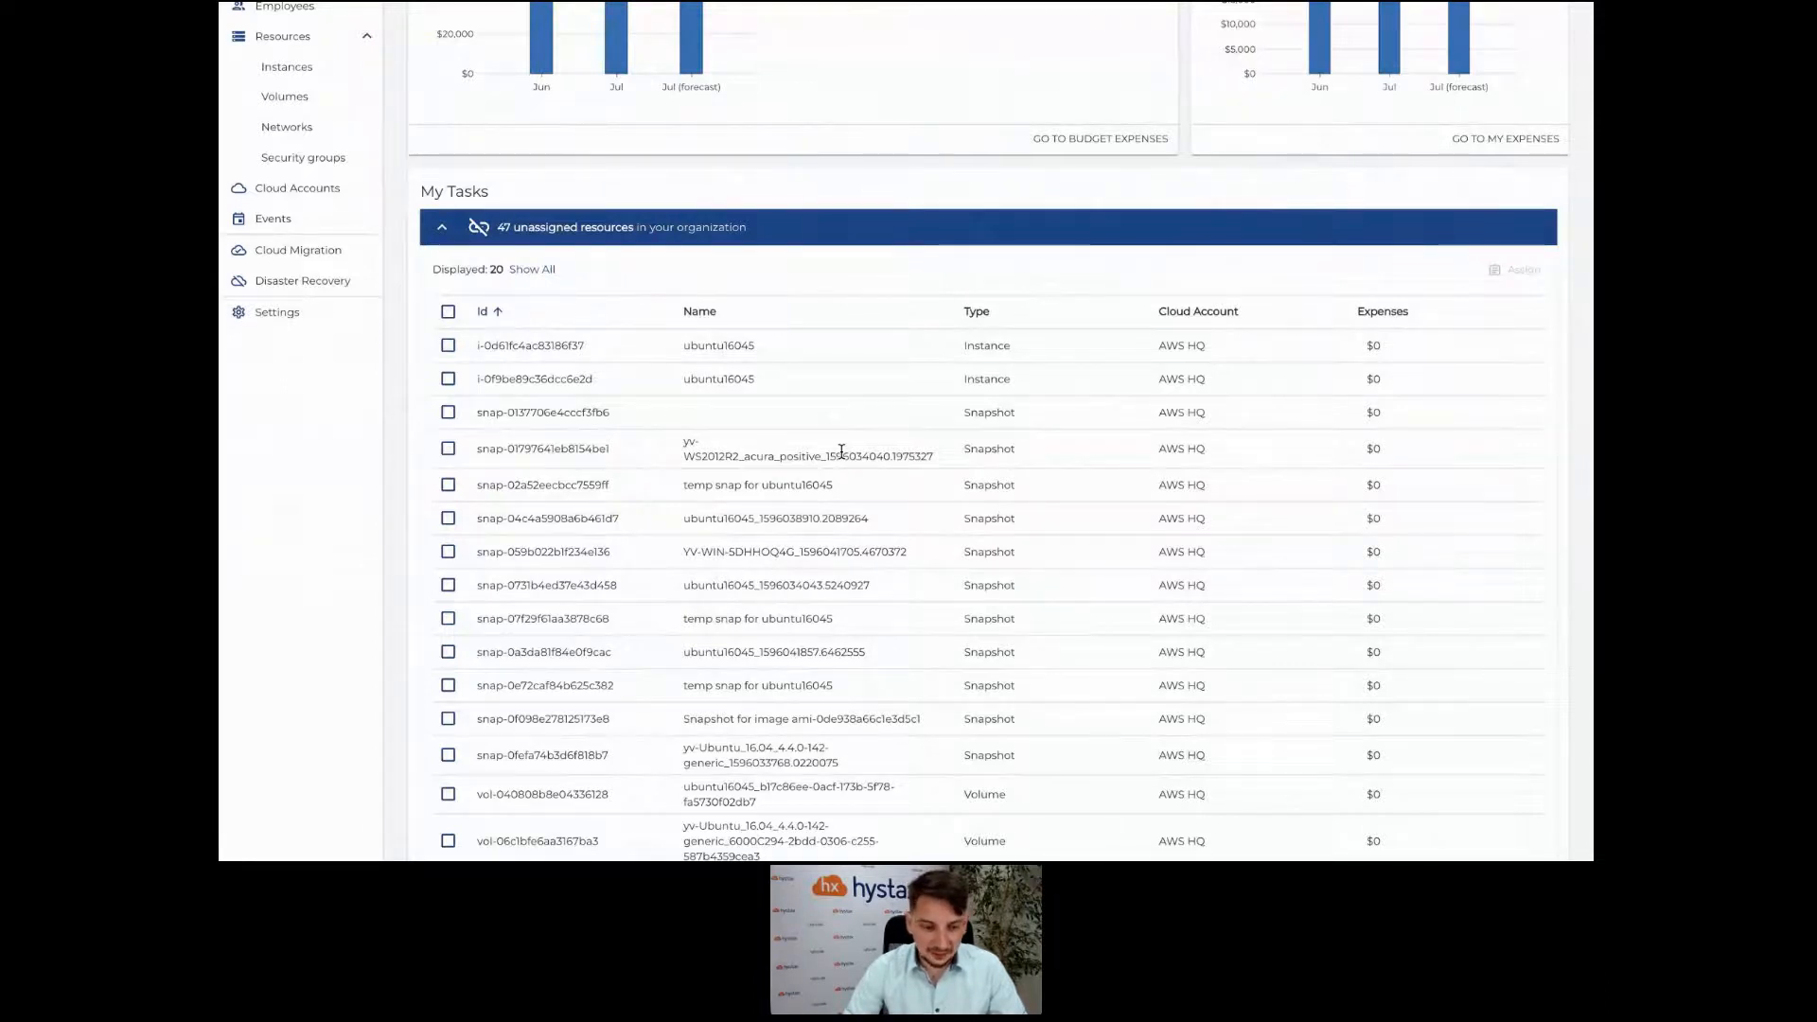
pyautogui.scroll(-1, 841, 451)
pyautogui.scroll(-1, 841, 451)
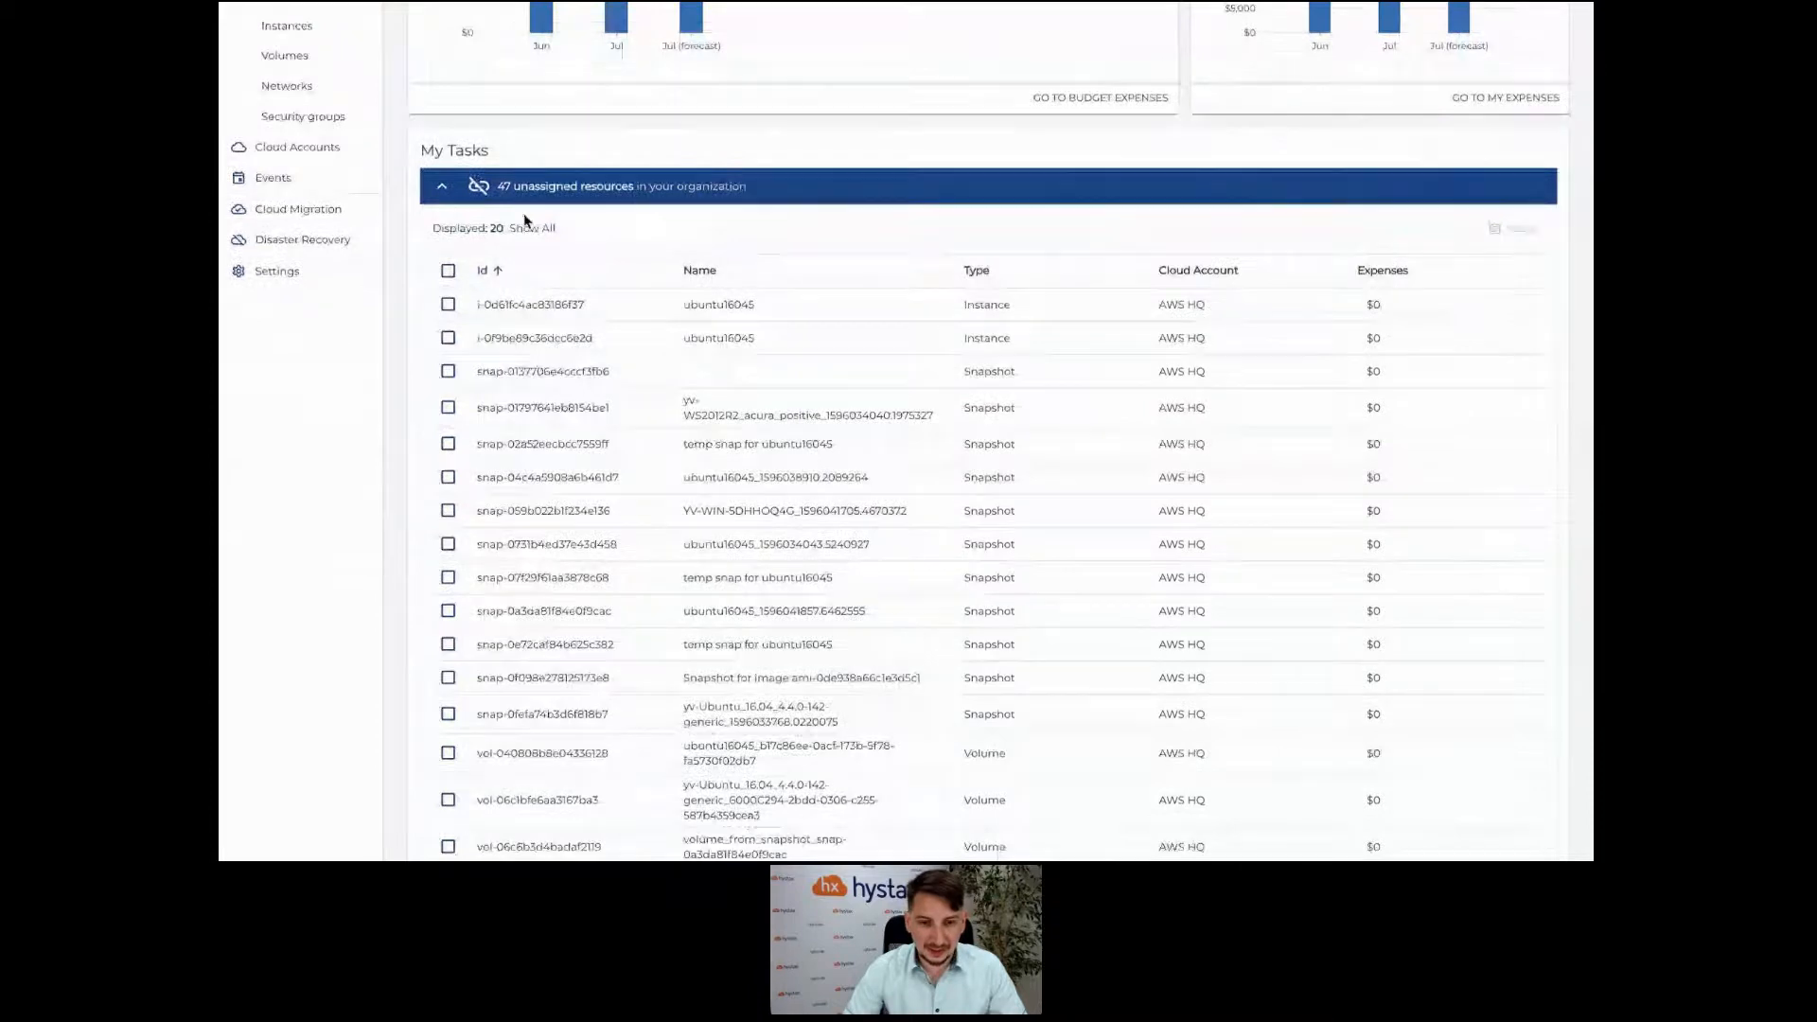
# Show all unassigned resources, select AWS_cloud_agent and Hystax Backup and Disaster Recovery, and start assigning them.
pyautogui.click(524, 217)
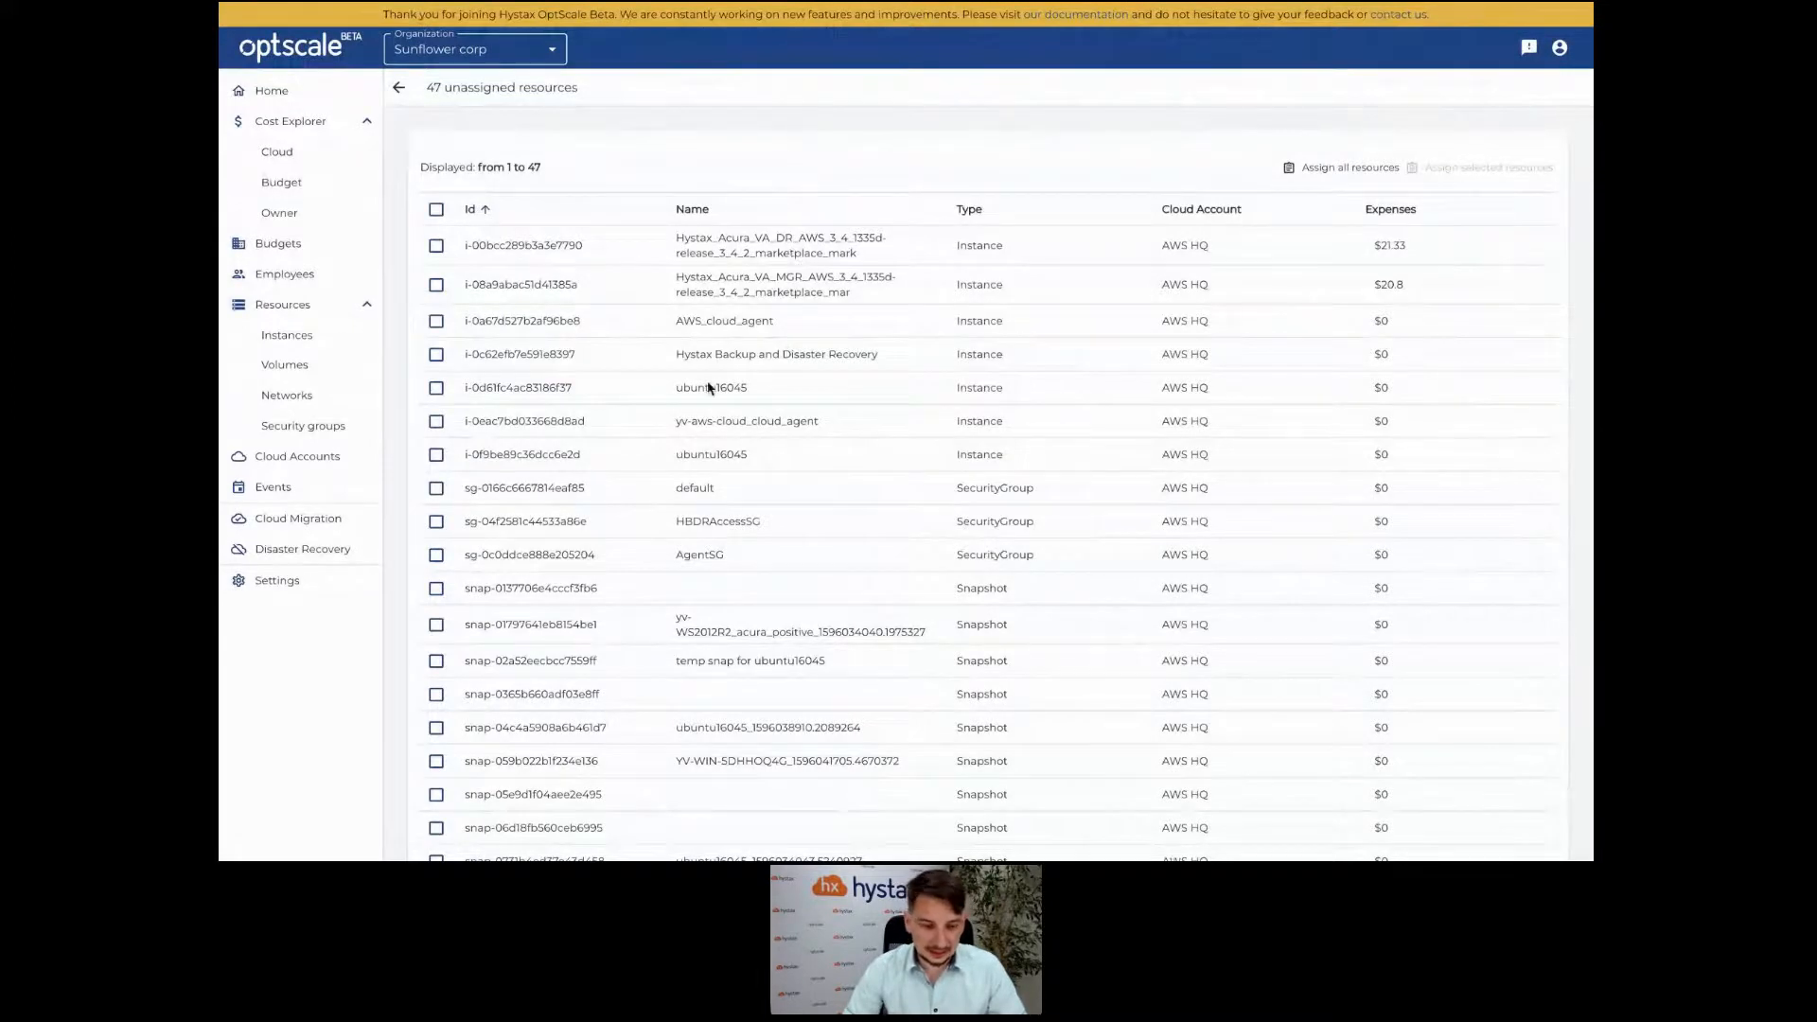
pyautogui.click(436, 355)
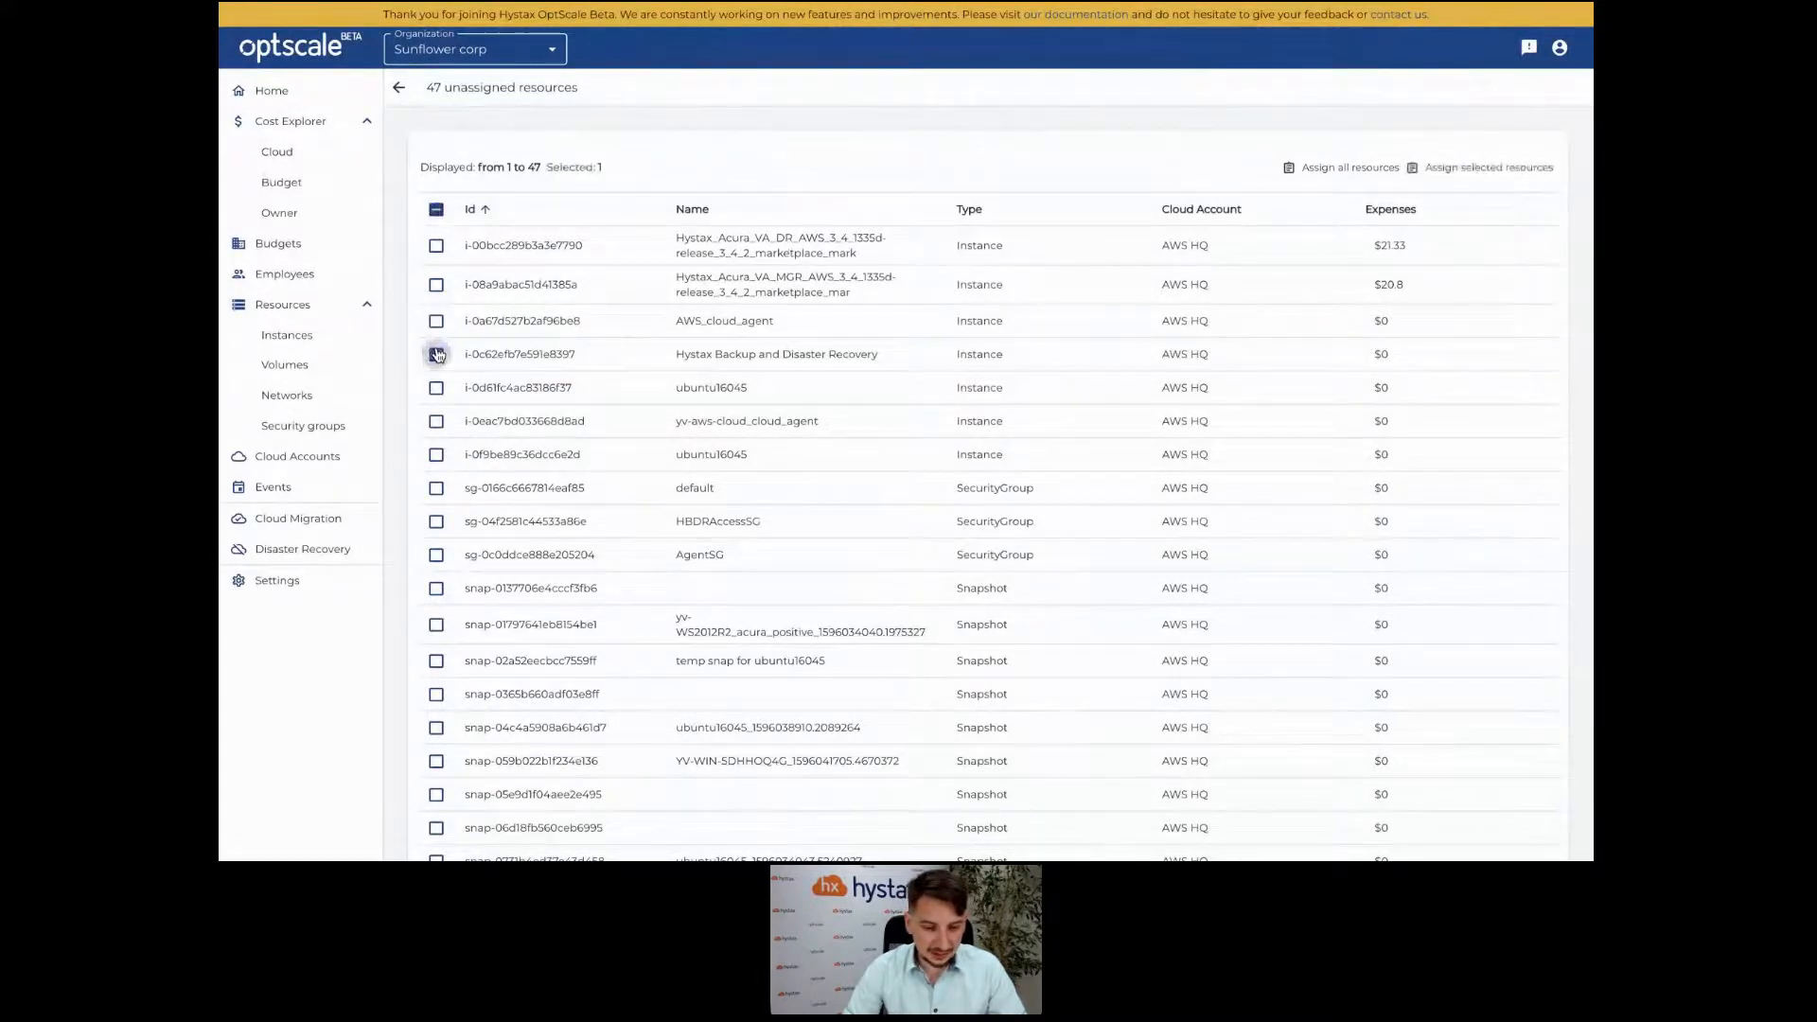
pyautogui.click(436, 321)
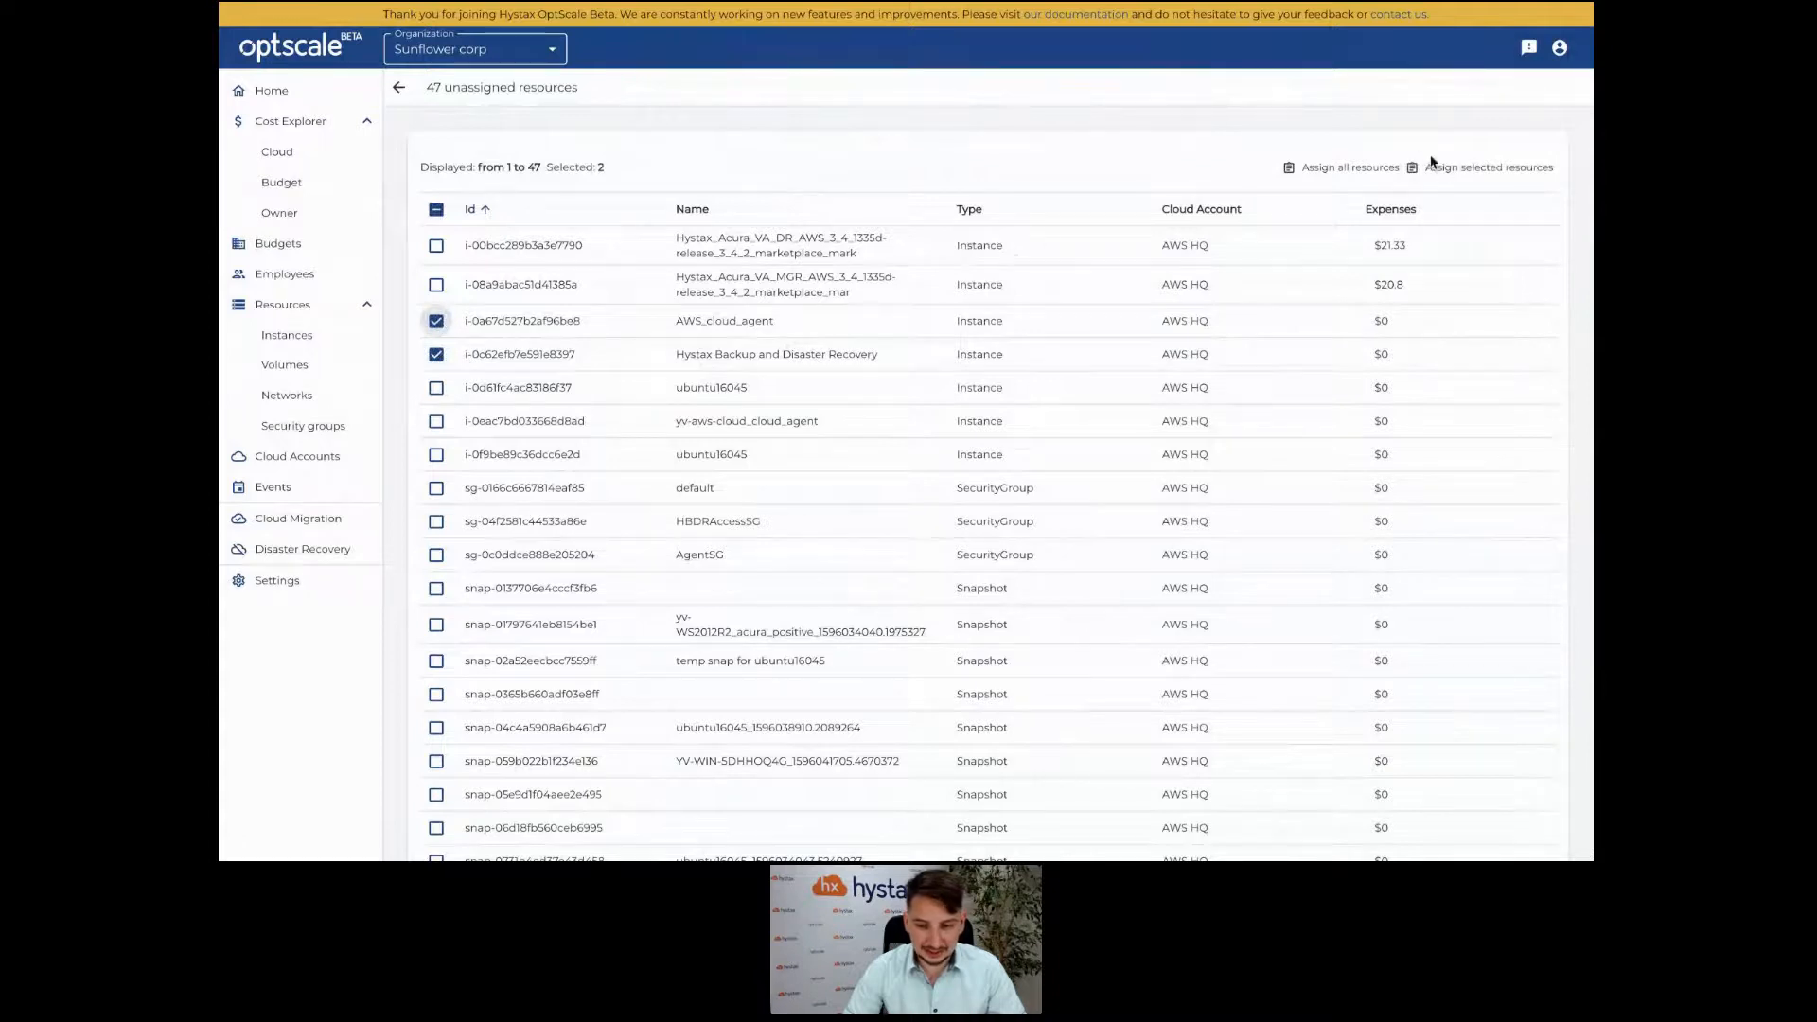
pyautogui.click(1472, 167)
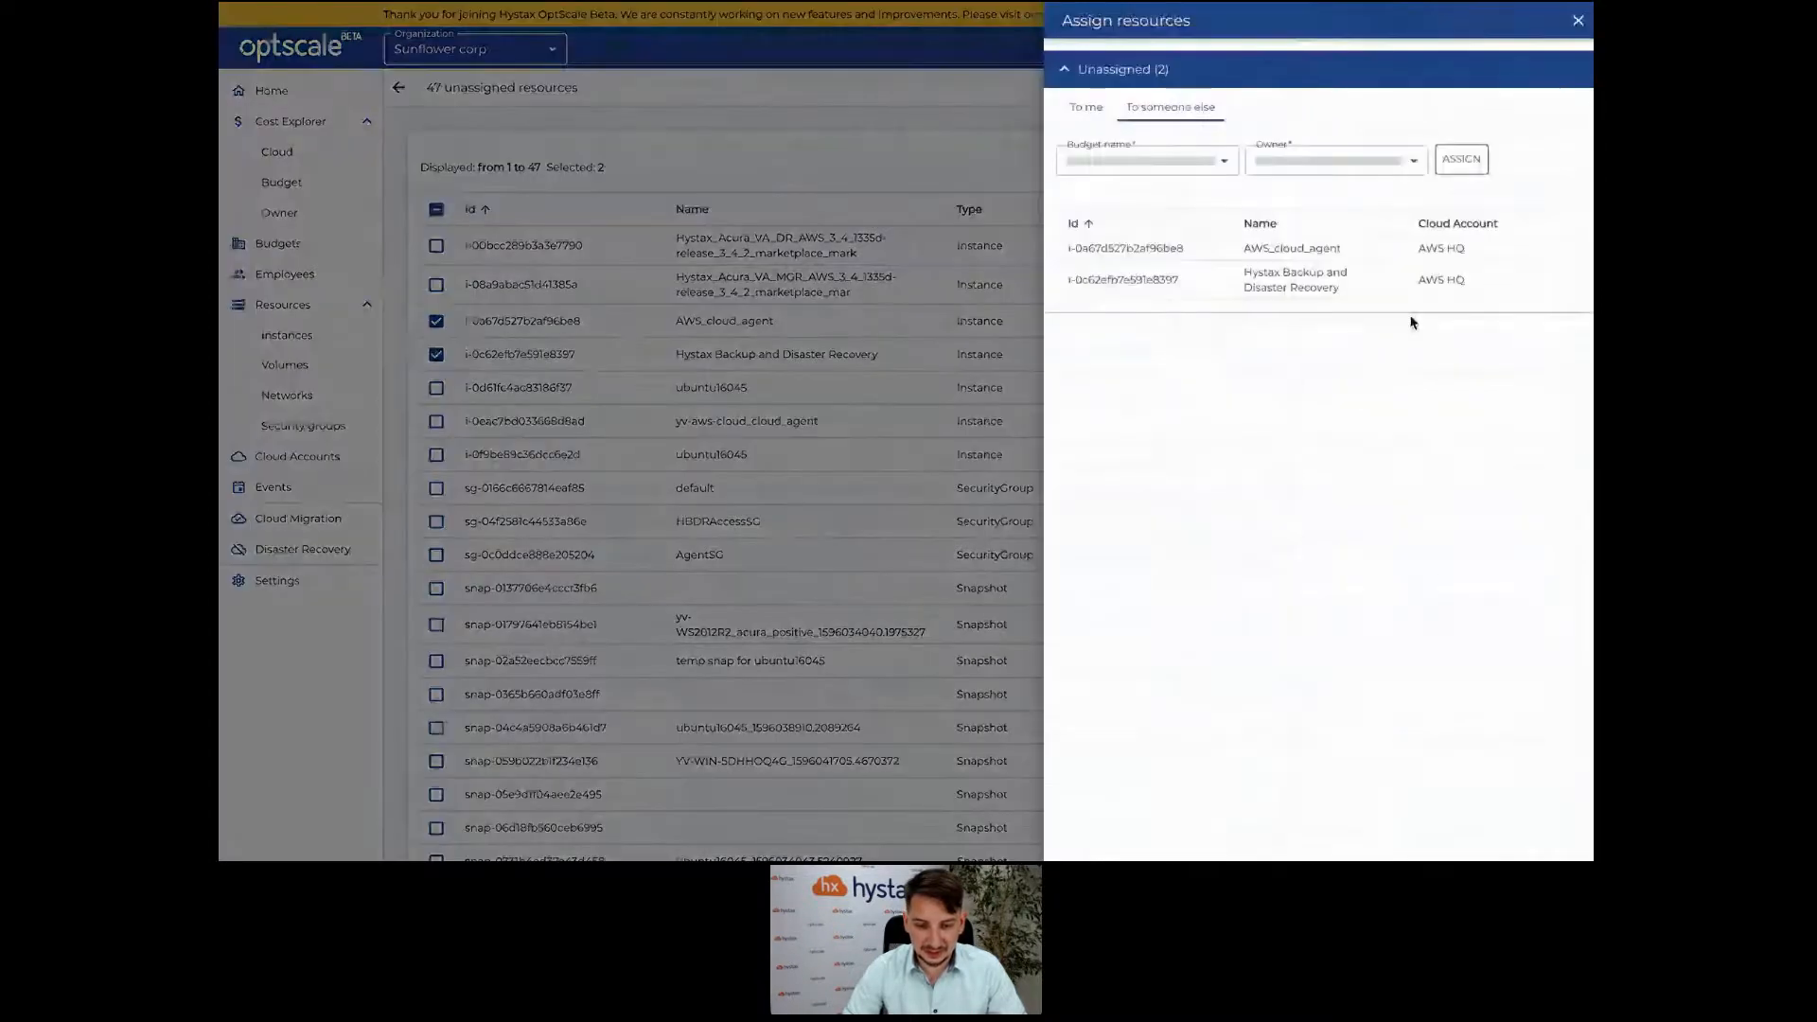
# Assign the two instances to another owner under the QA budget and preview the automatic assignment tags.
pyautogui.click(1104, 116)
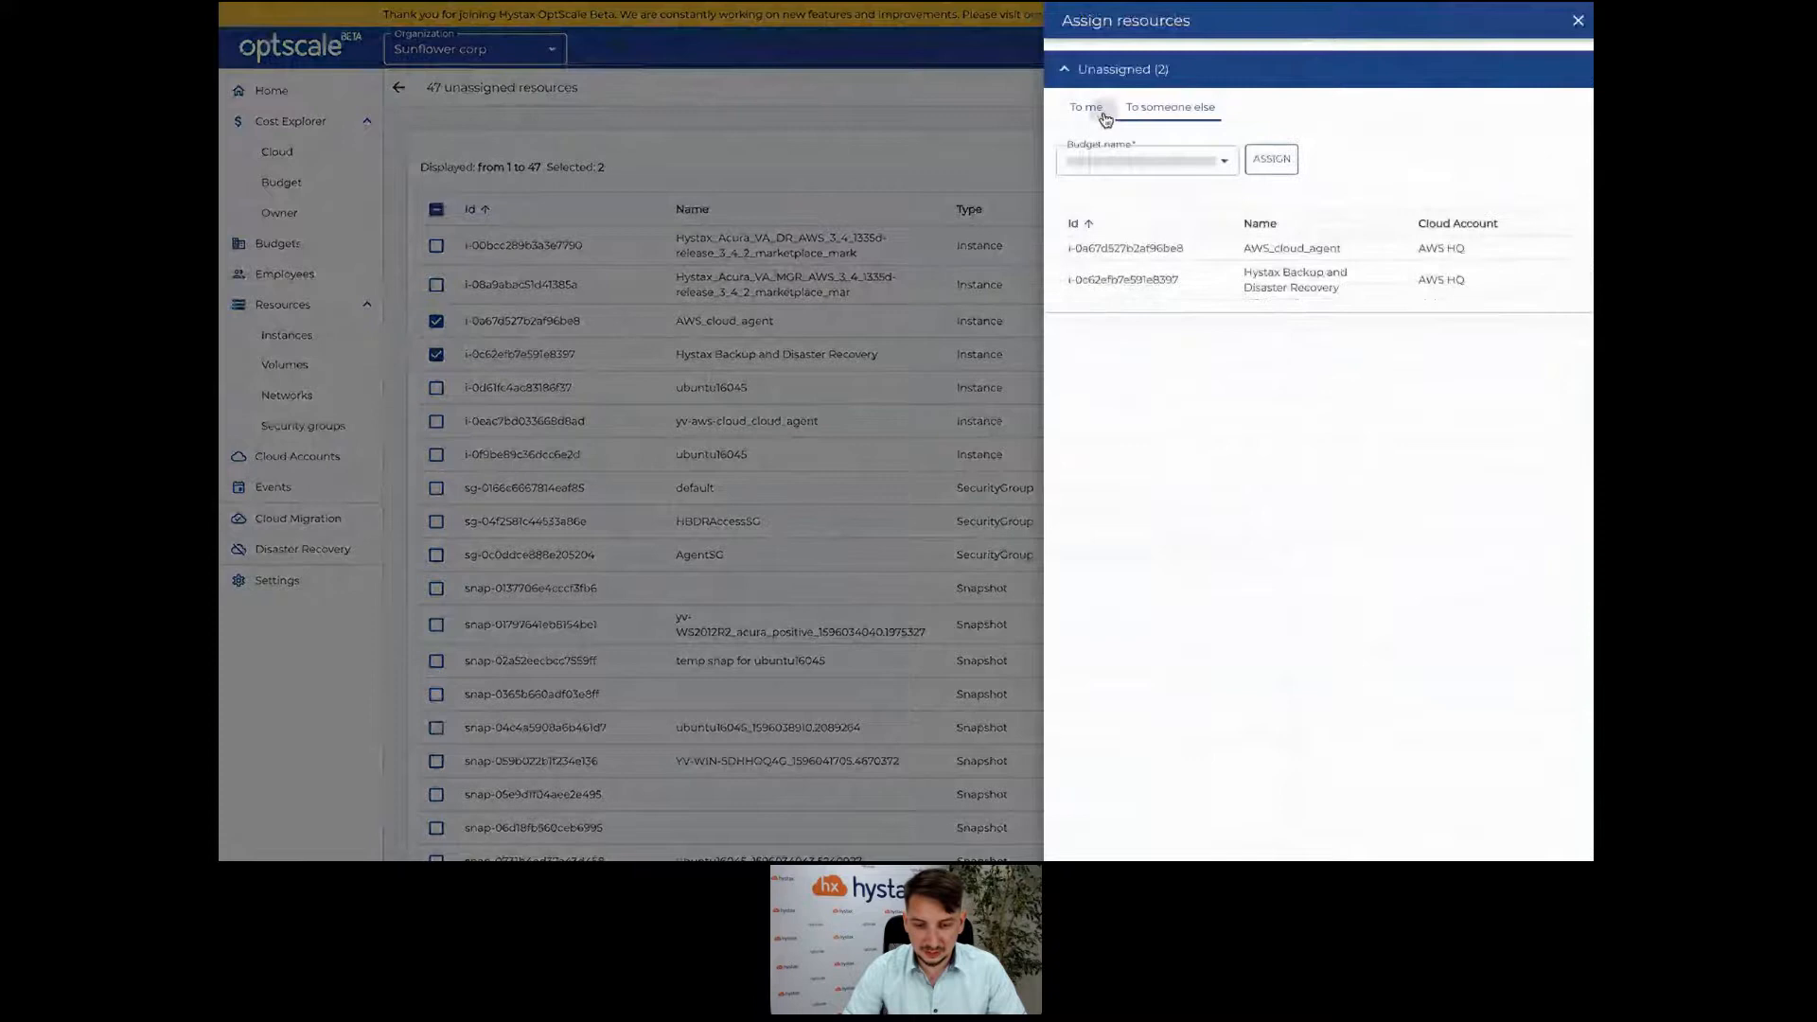
pyautogui.click(1156, 162)
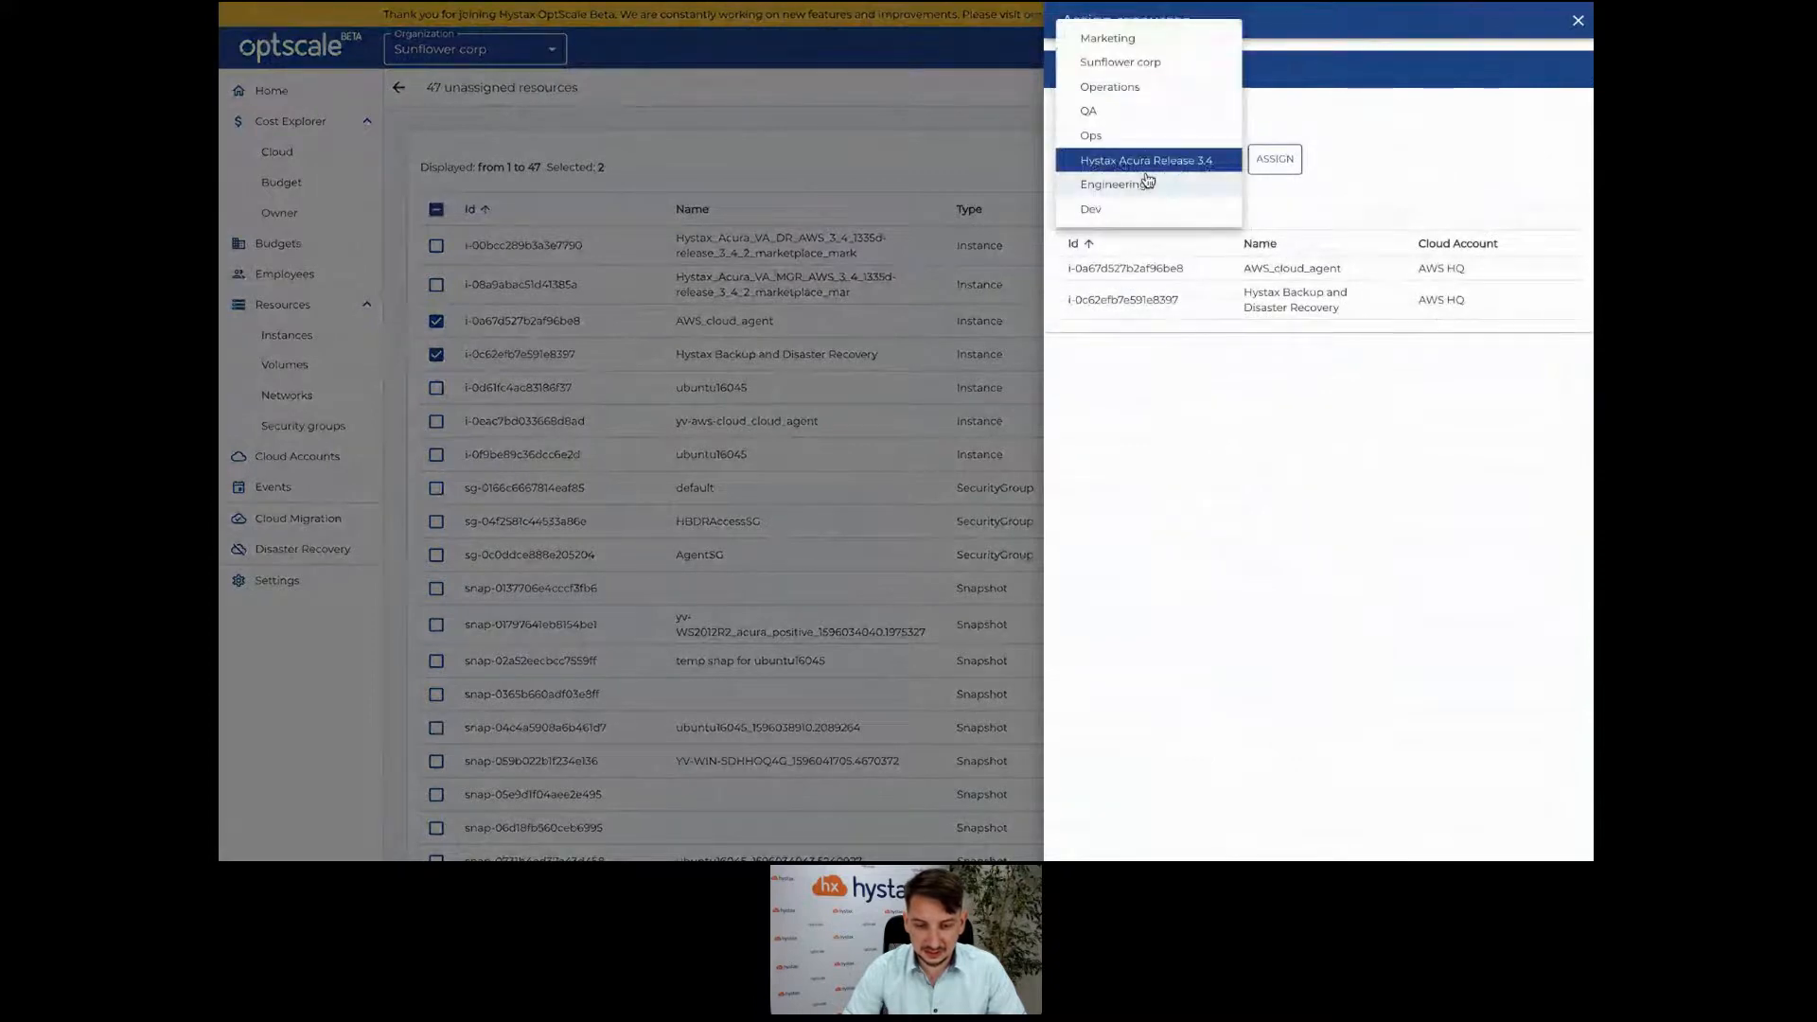
pyautogui.click(1363, 101)
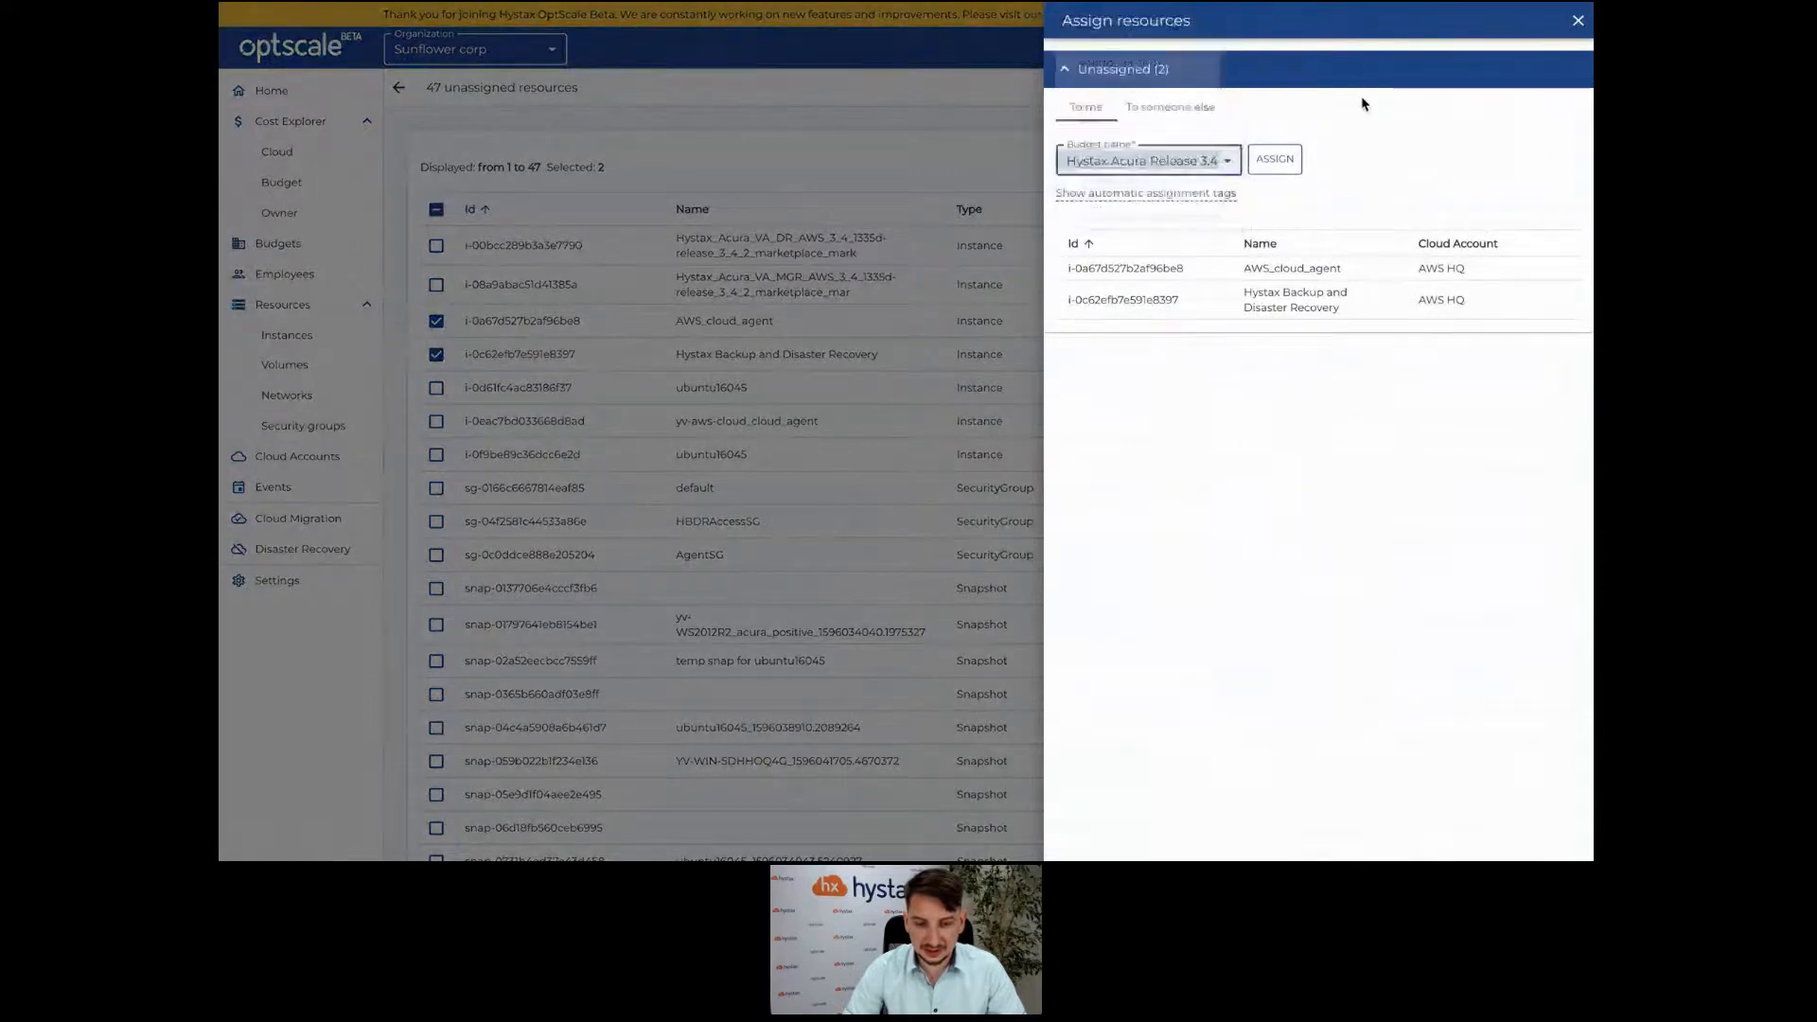
pyautogui.click(1194, 110)
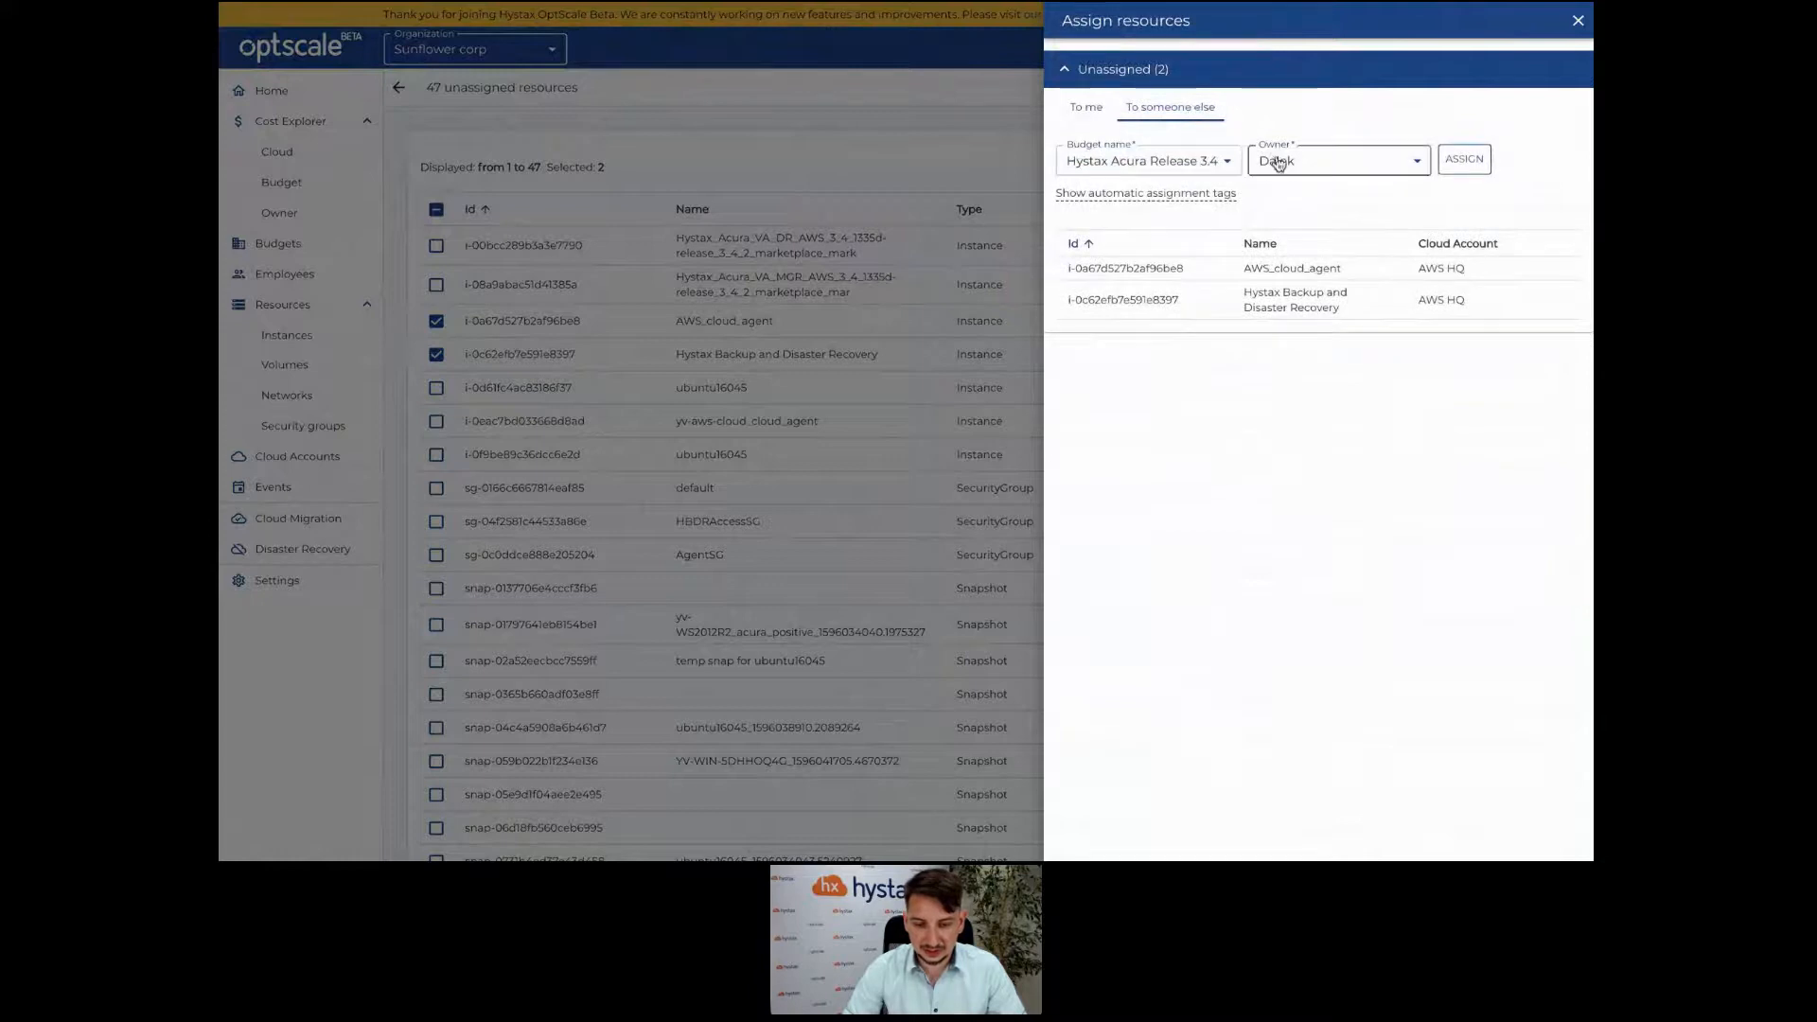
pyautogui.click(1178, 168)
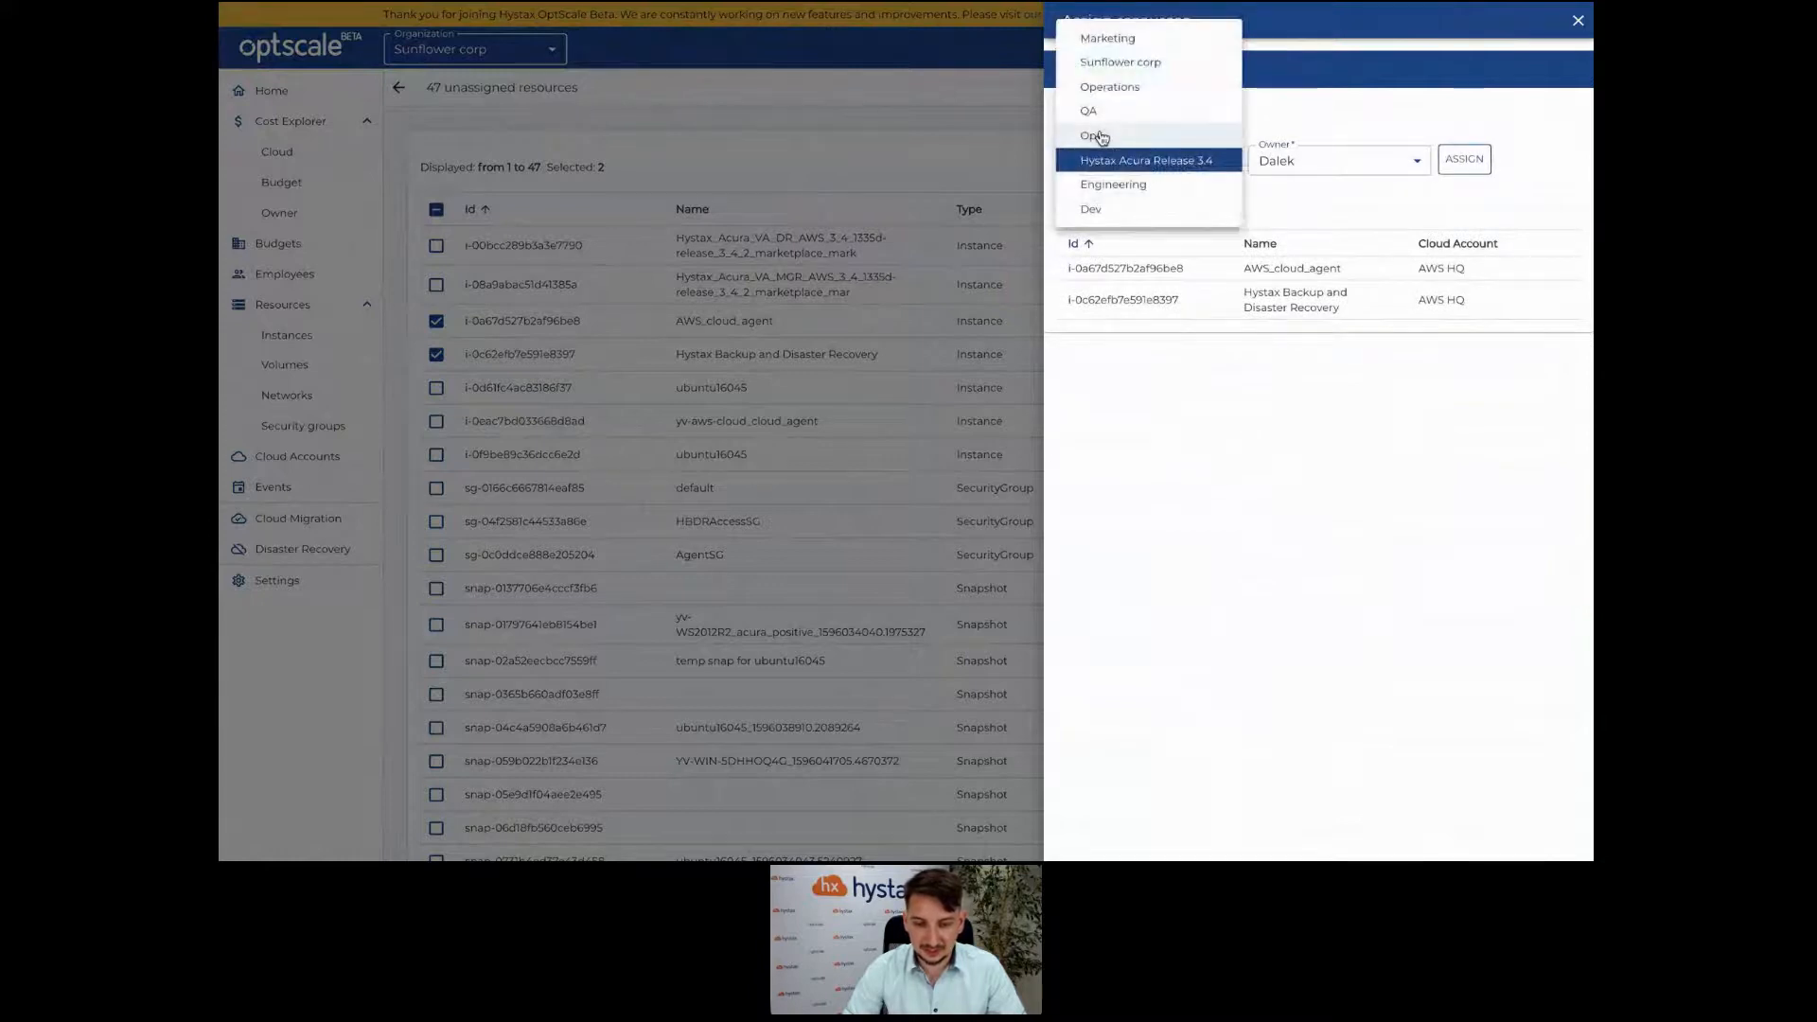
pyautogui.click(1132, 115)
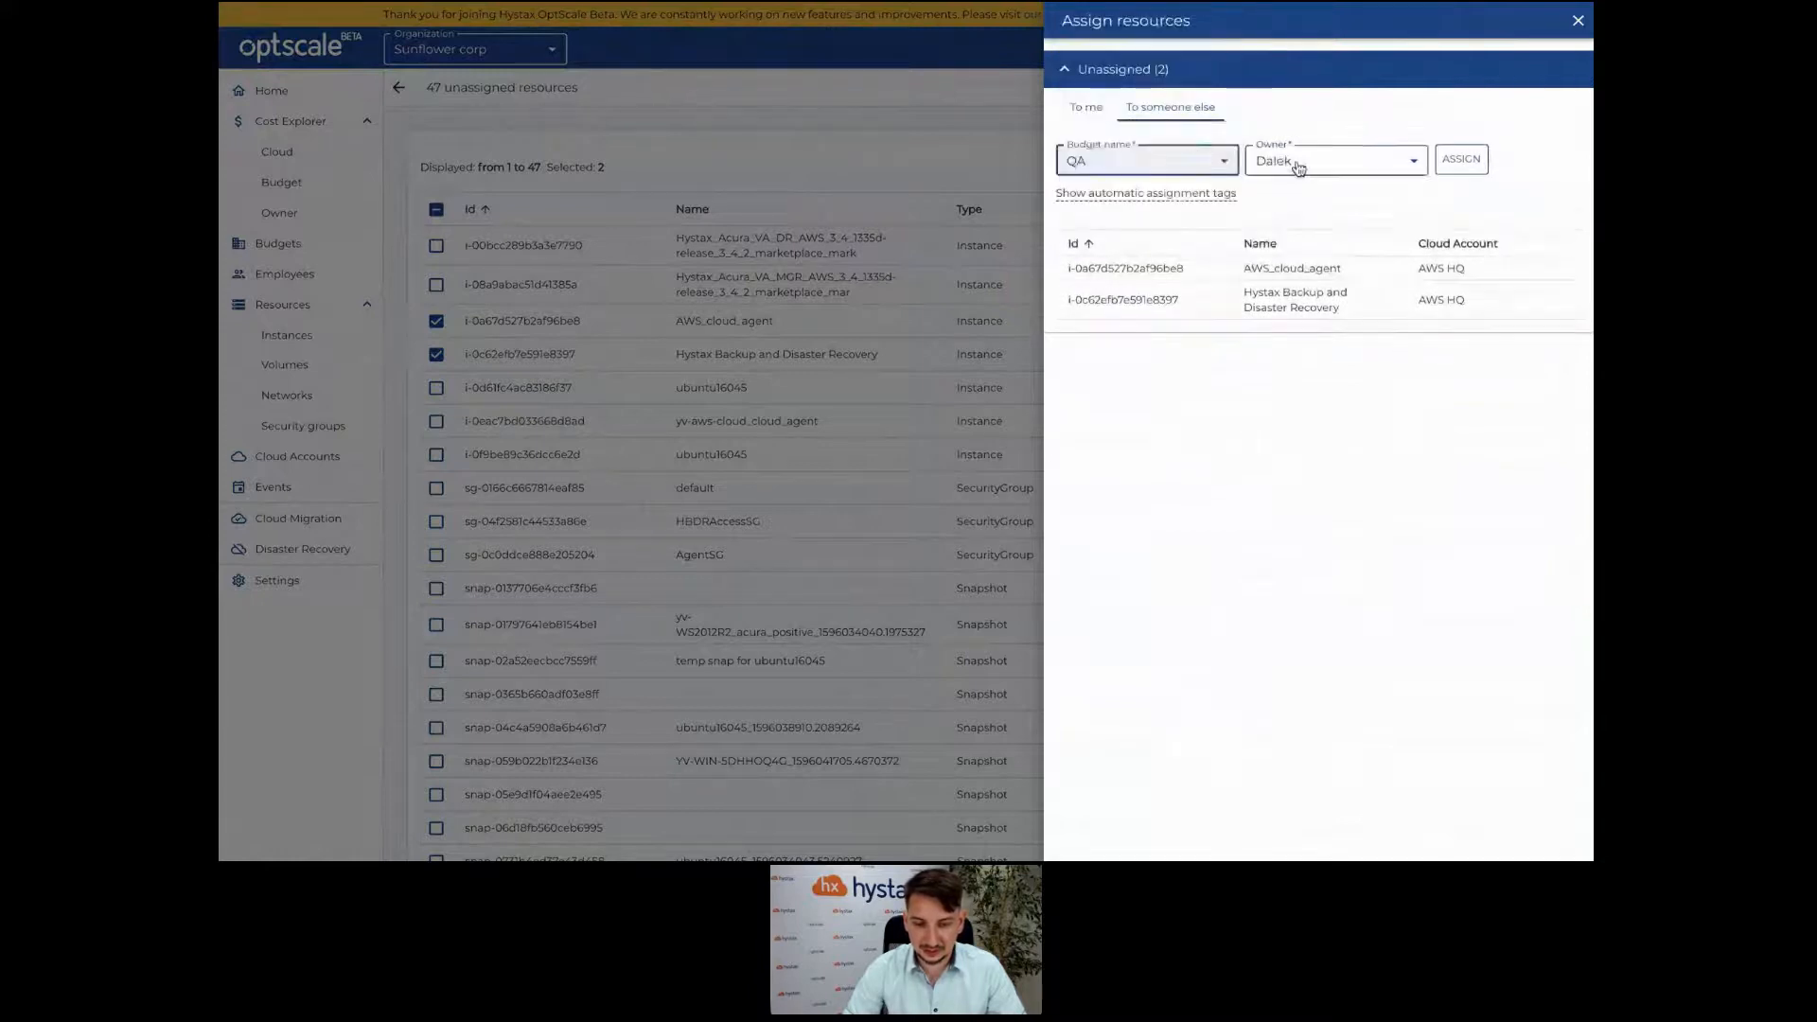
pyautogui.click(1297, 161)
pyautogui.click(1343, 244)
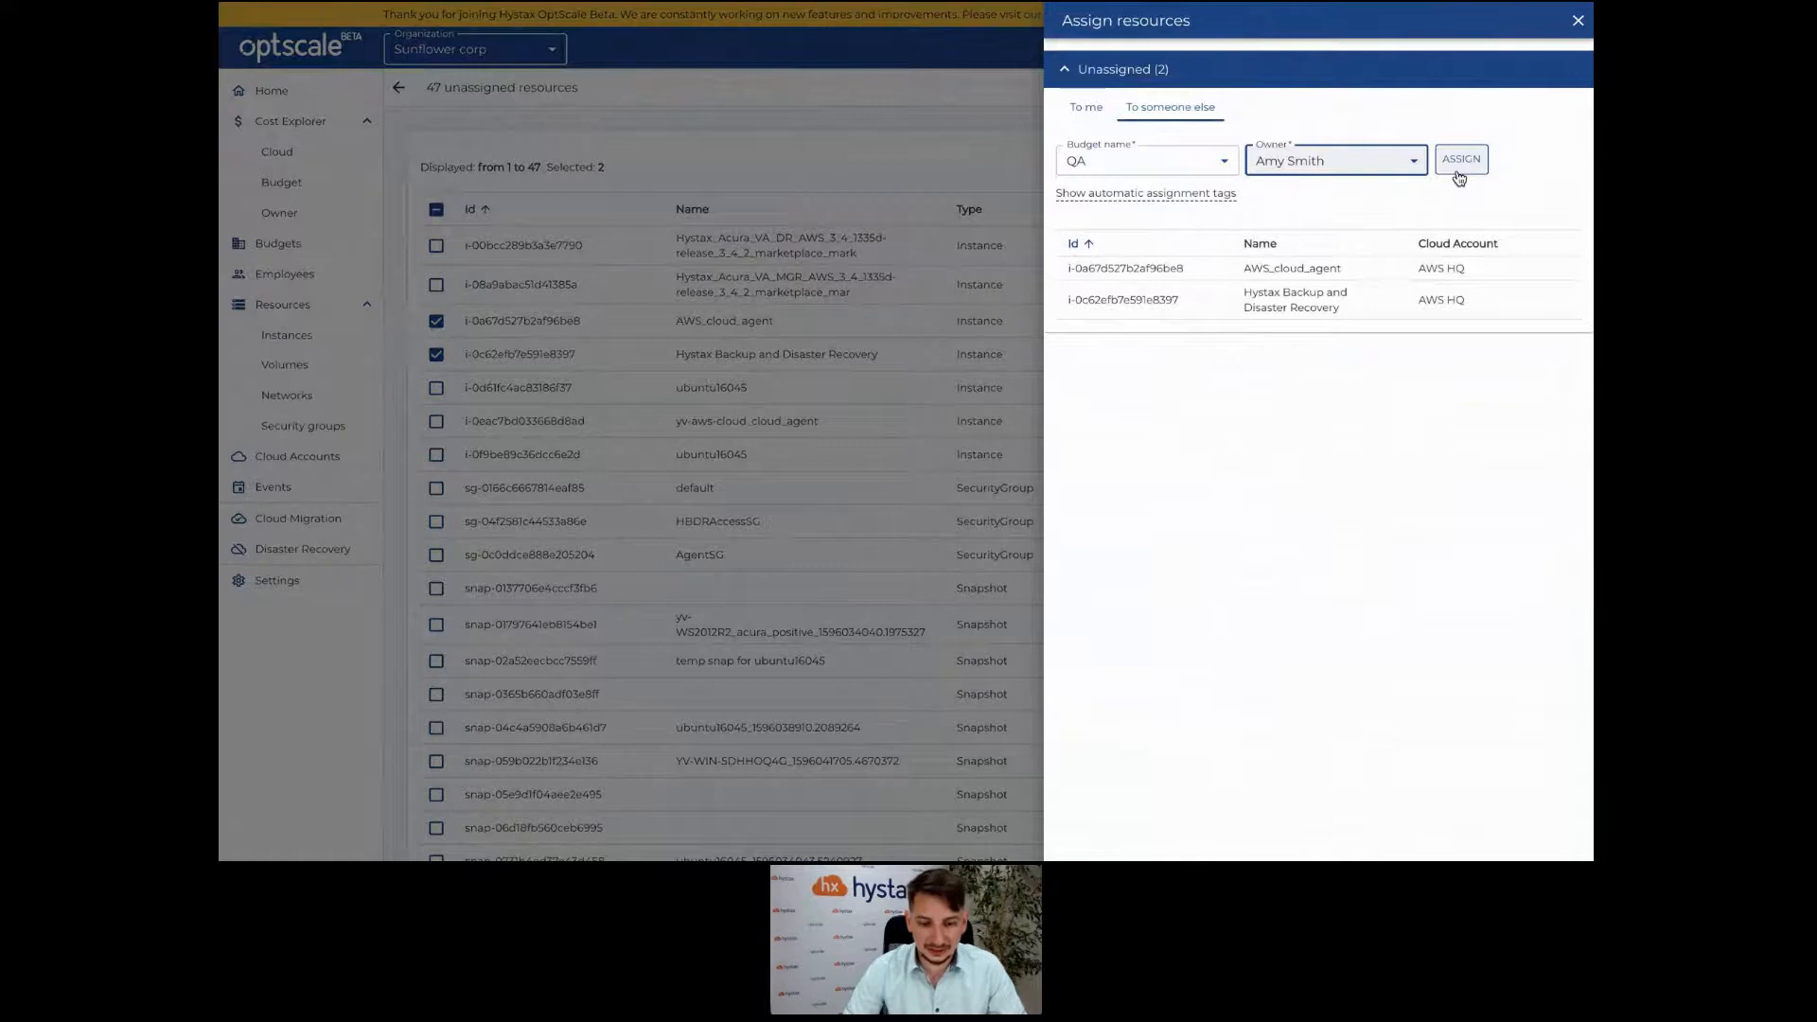
pyautogui.click(1222, 193)
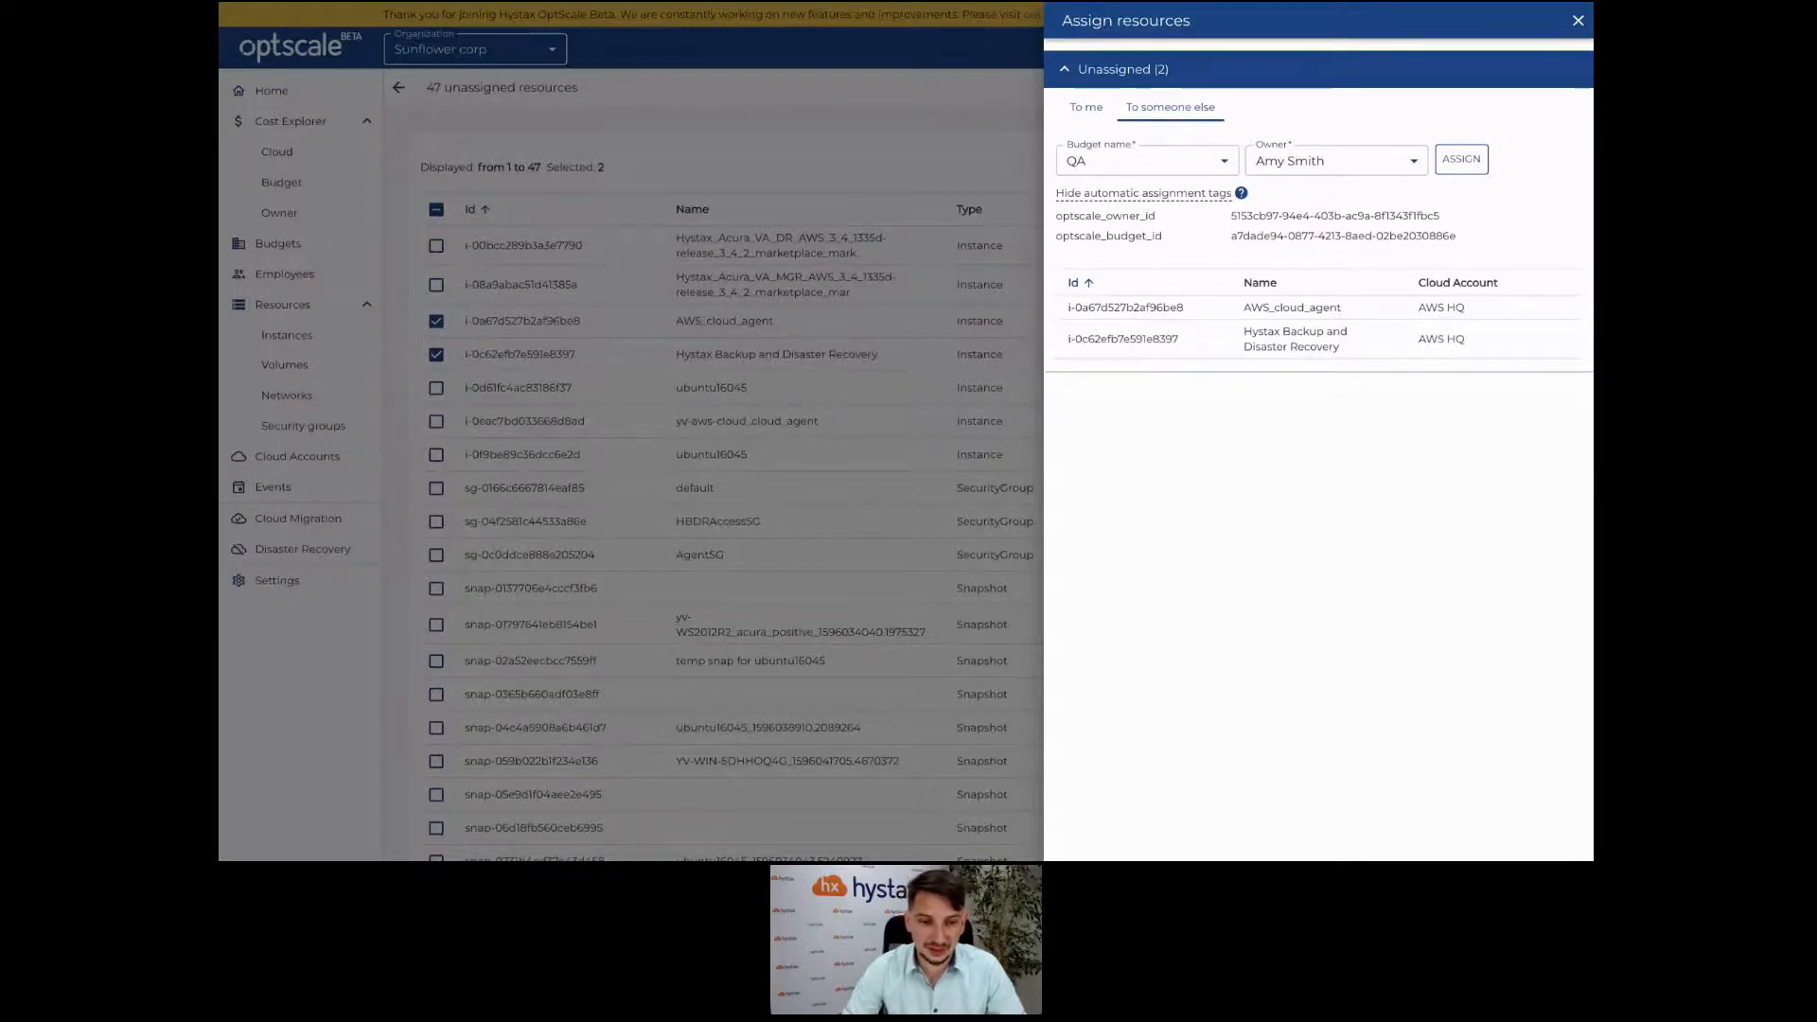
# Close the assignment panel and expand Engineering on Sunflower corp's budgets page to show Dev, Ops and QA.
pyautogui.click(383, 284)
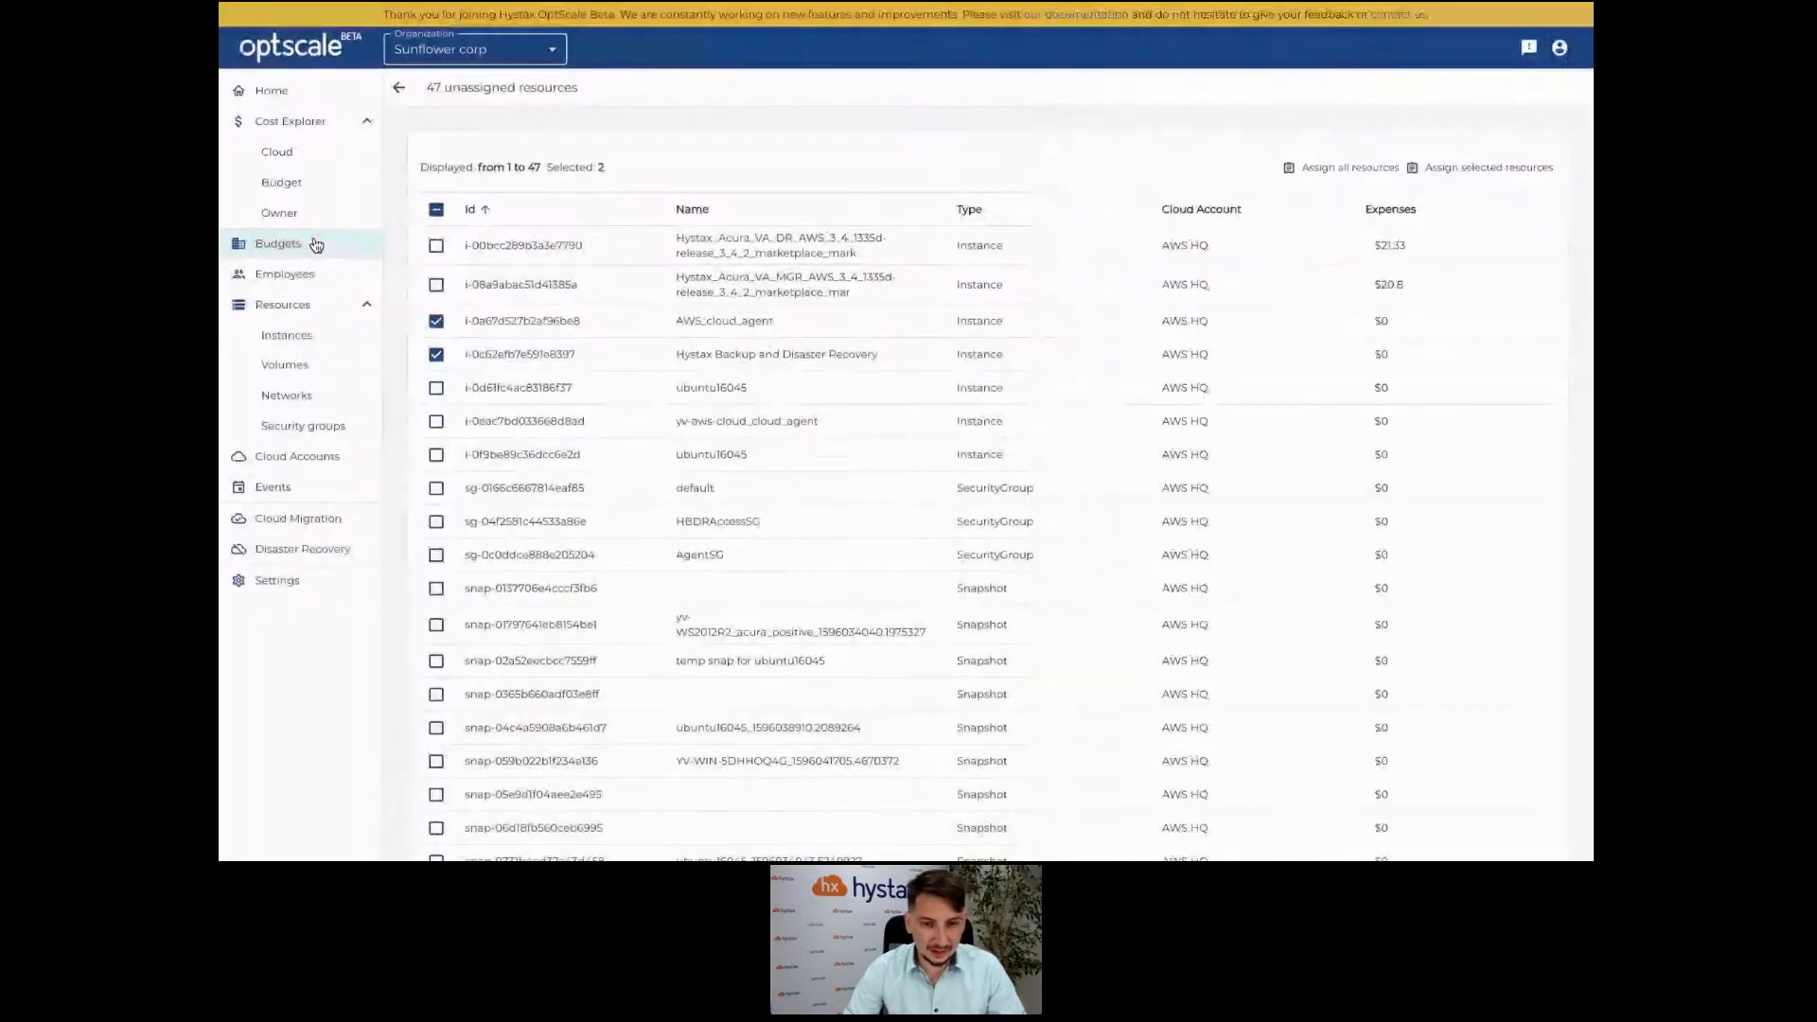
pyautogui.click(315, 245)
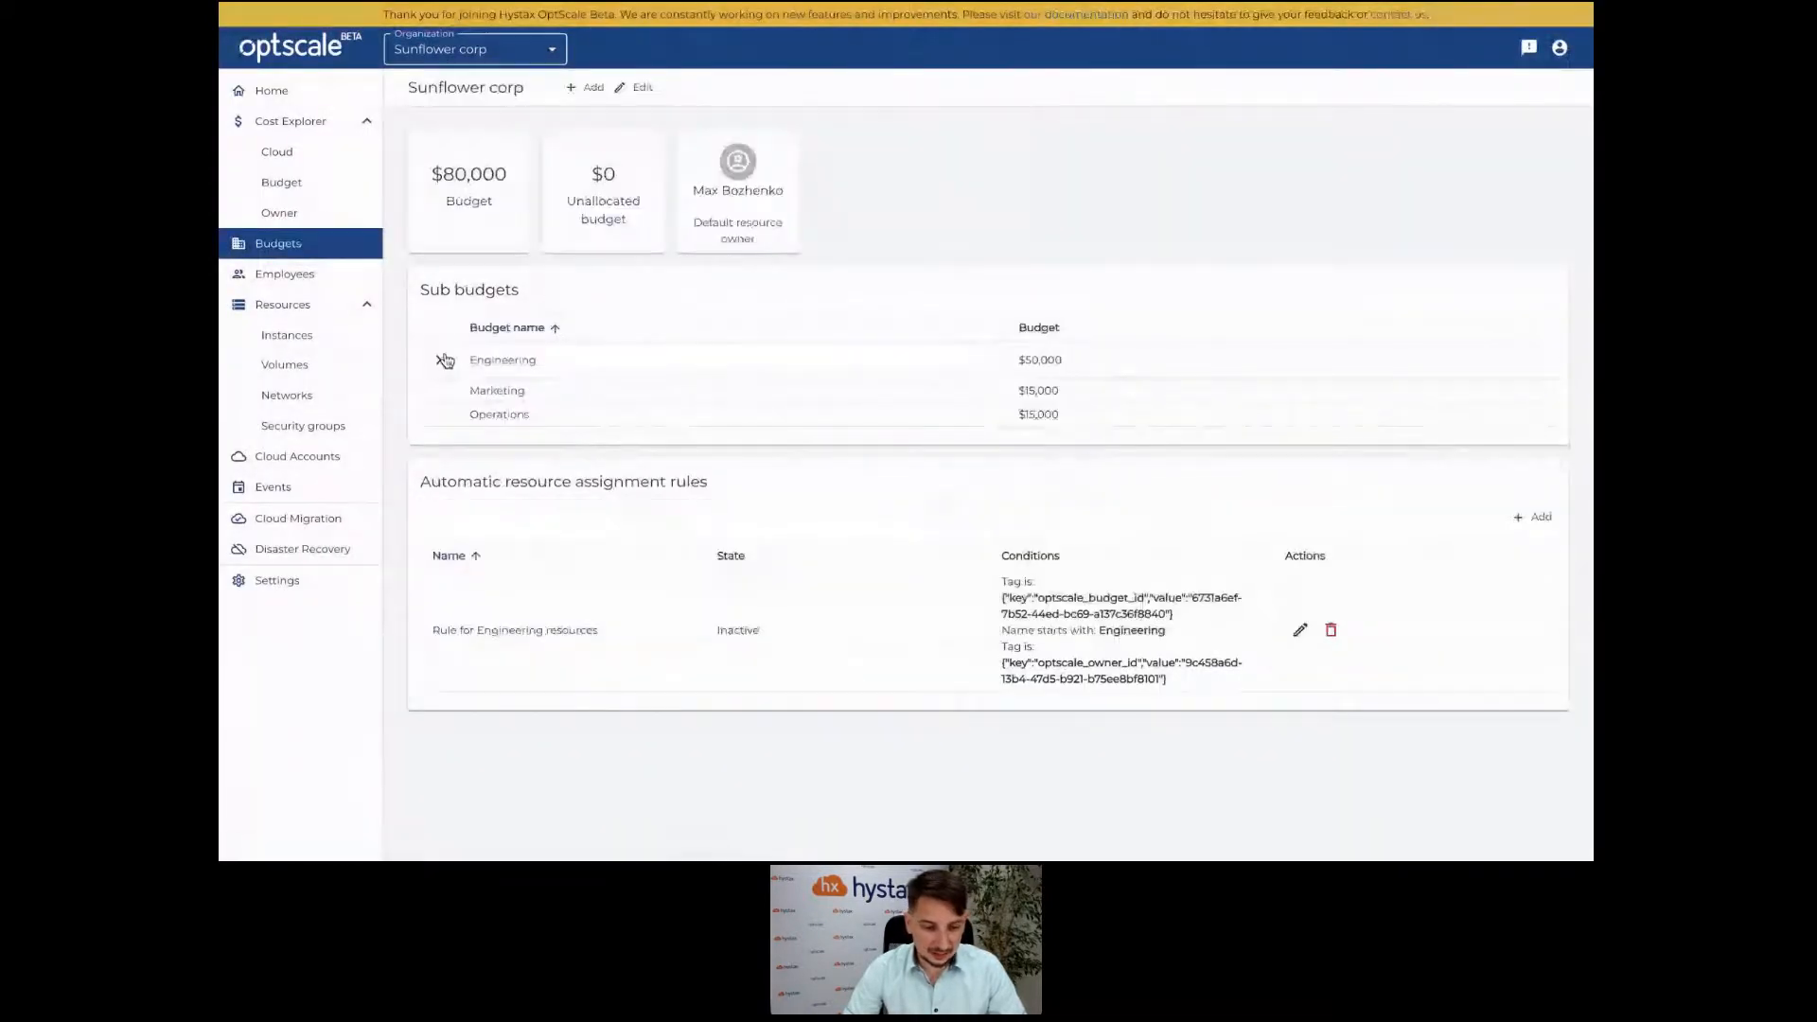
pyautogui.click(440, 361)
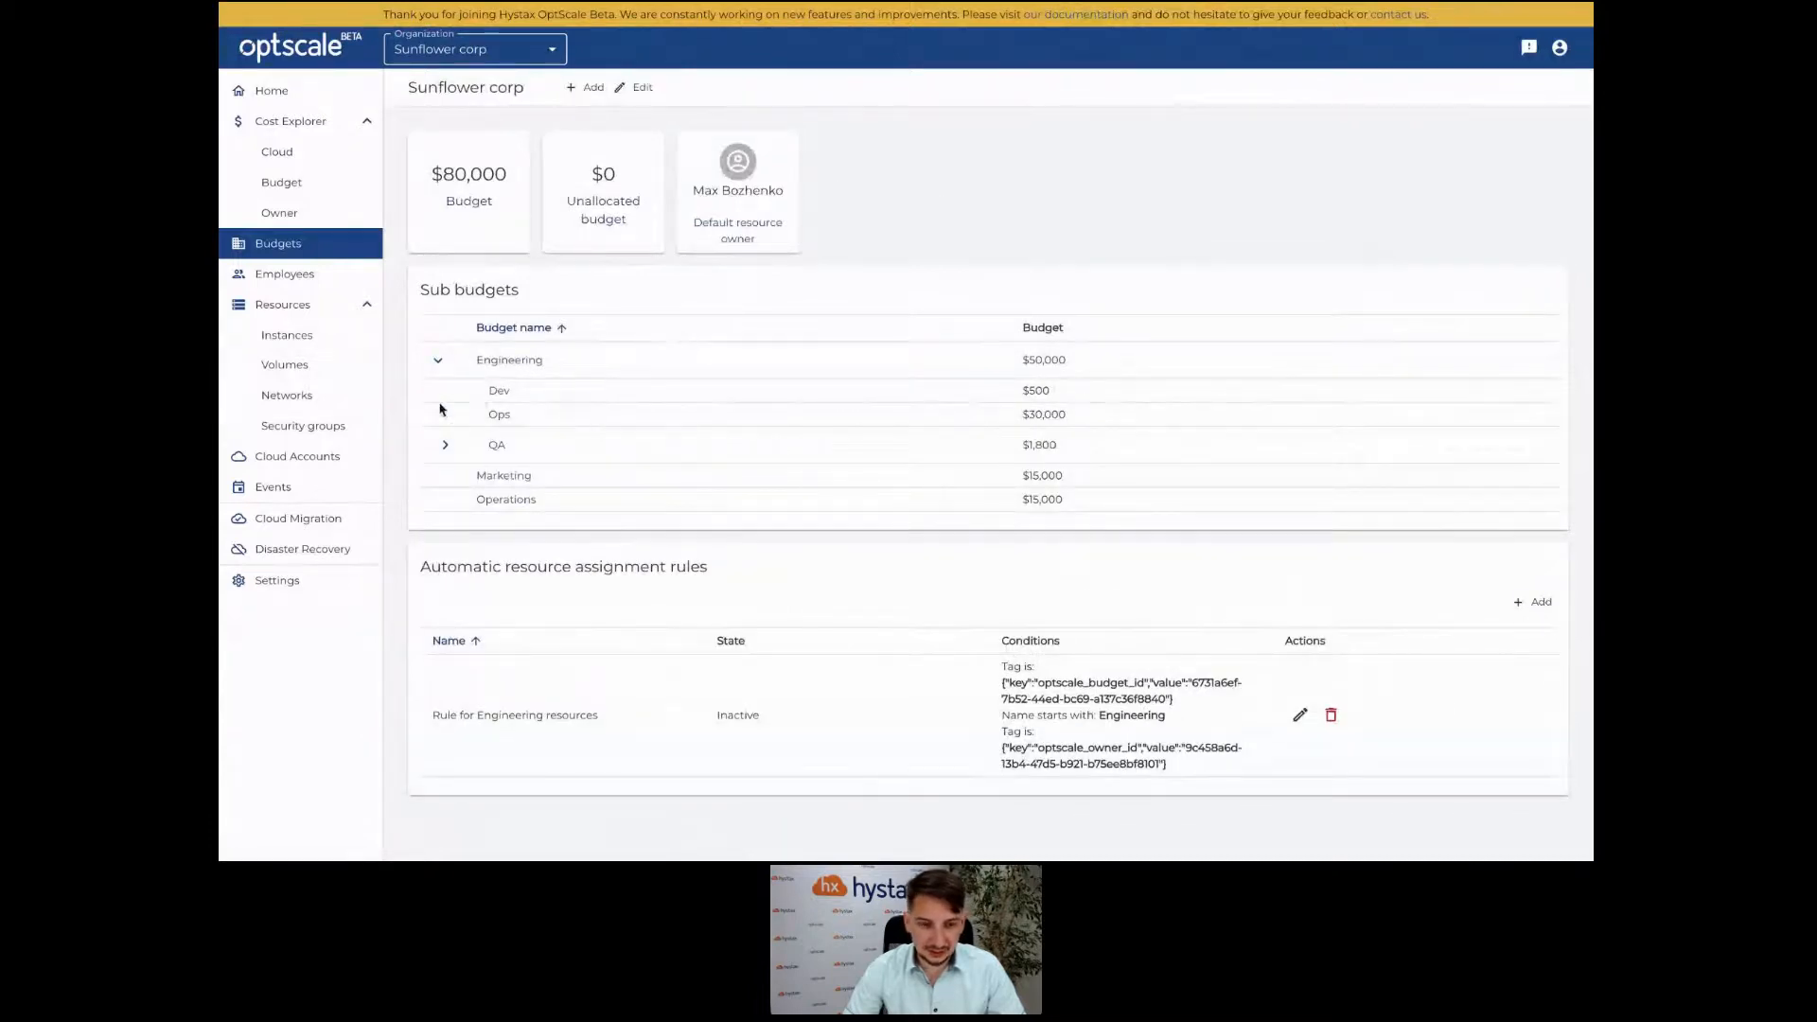
pyautogui.moveTo(821, 3)
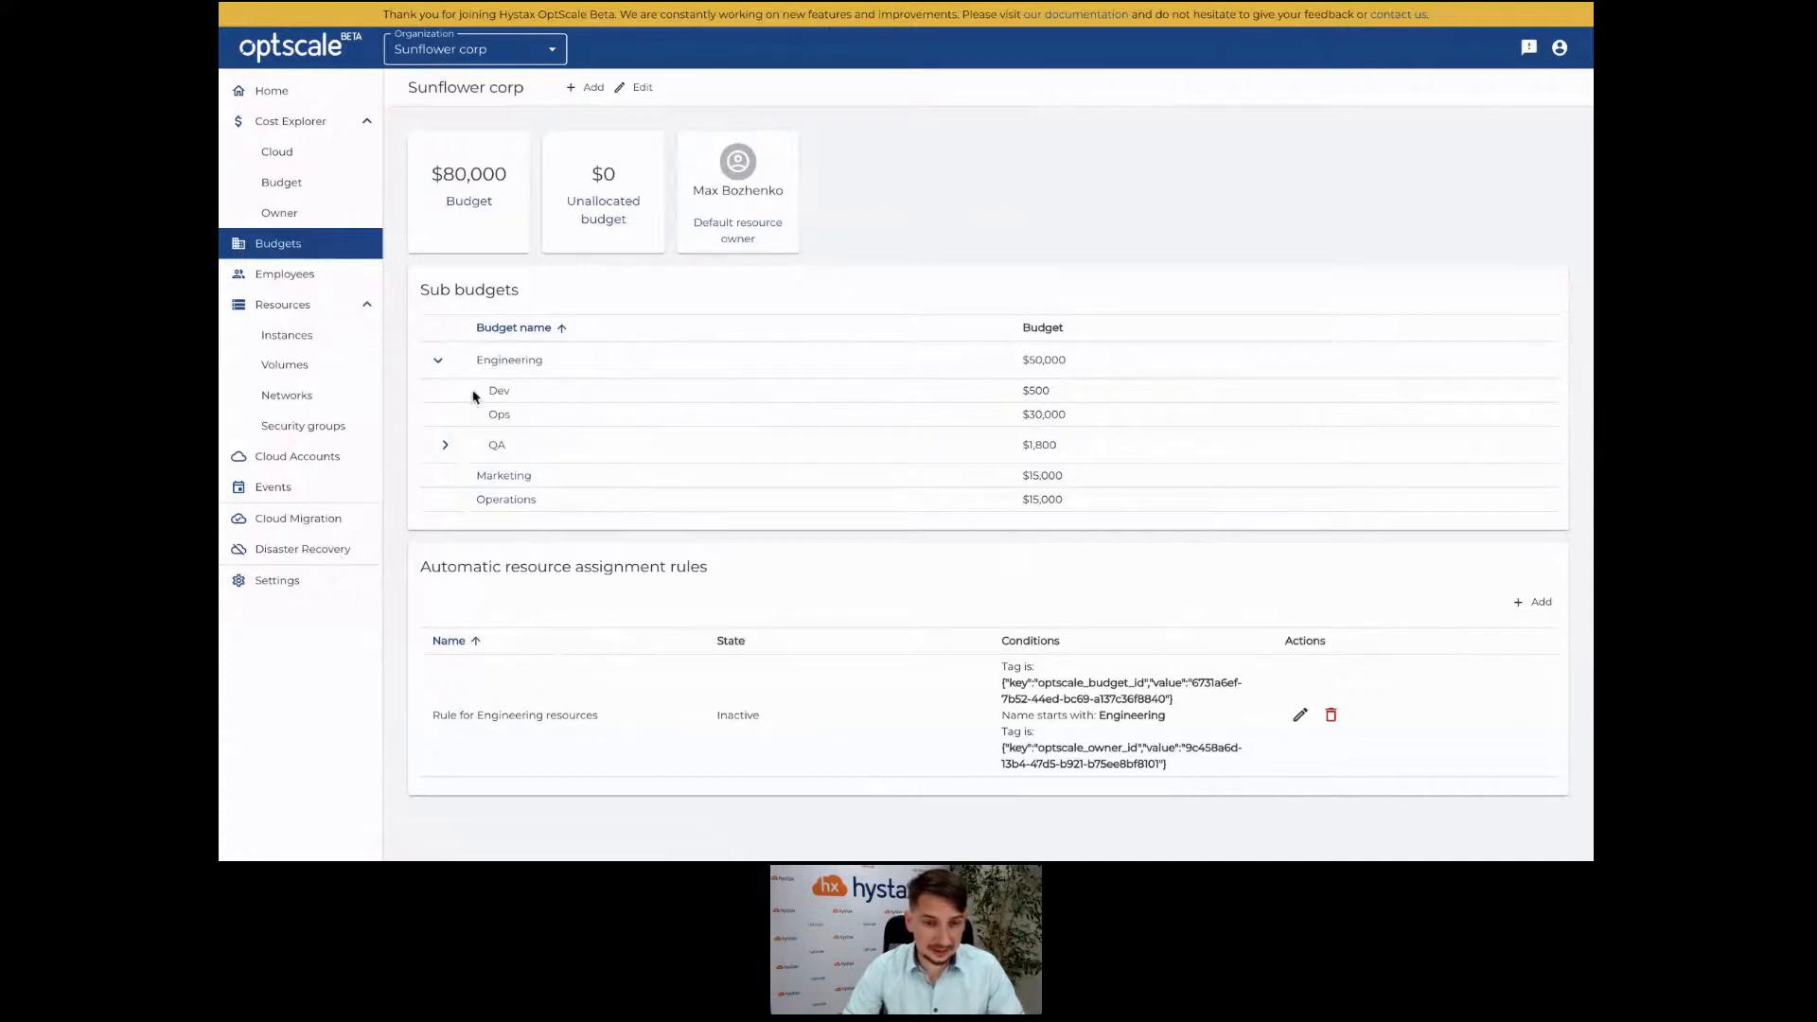
# Copy the Hystax_Acura_VA_DR_AWS_3_4 name prefix from the full unassigned resources list on Home.
pyautogui.click(313, 101)
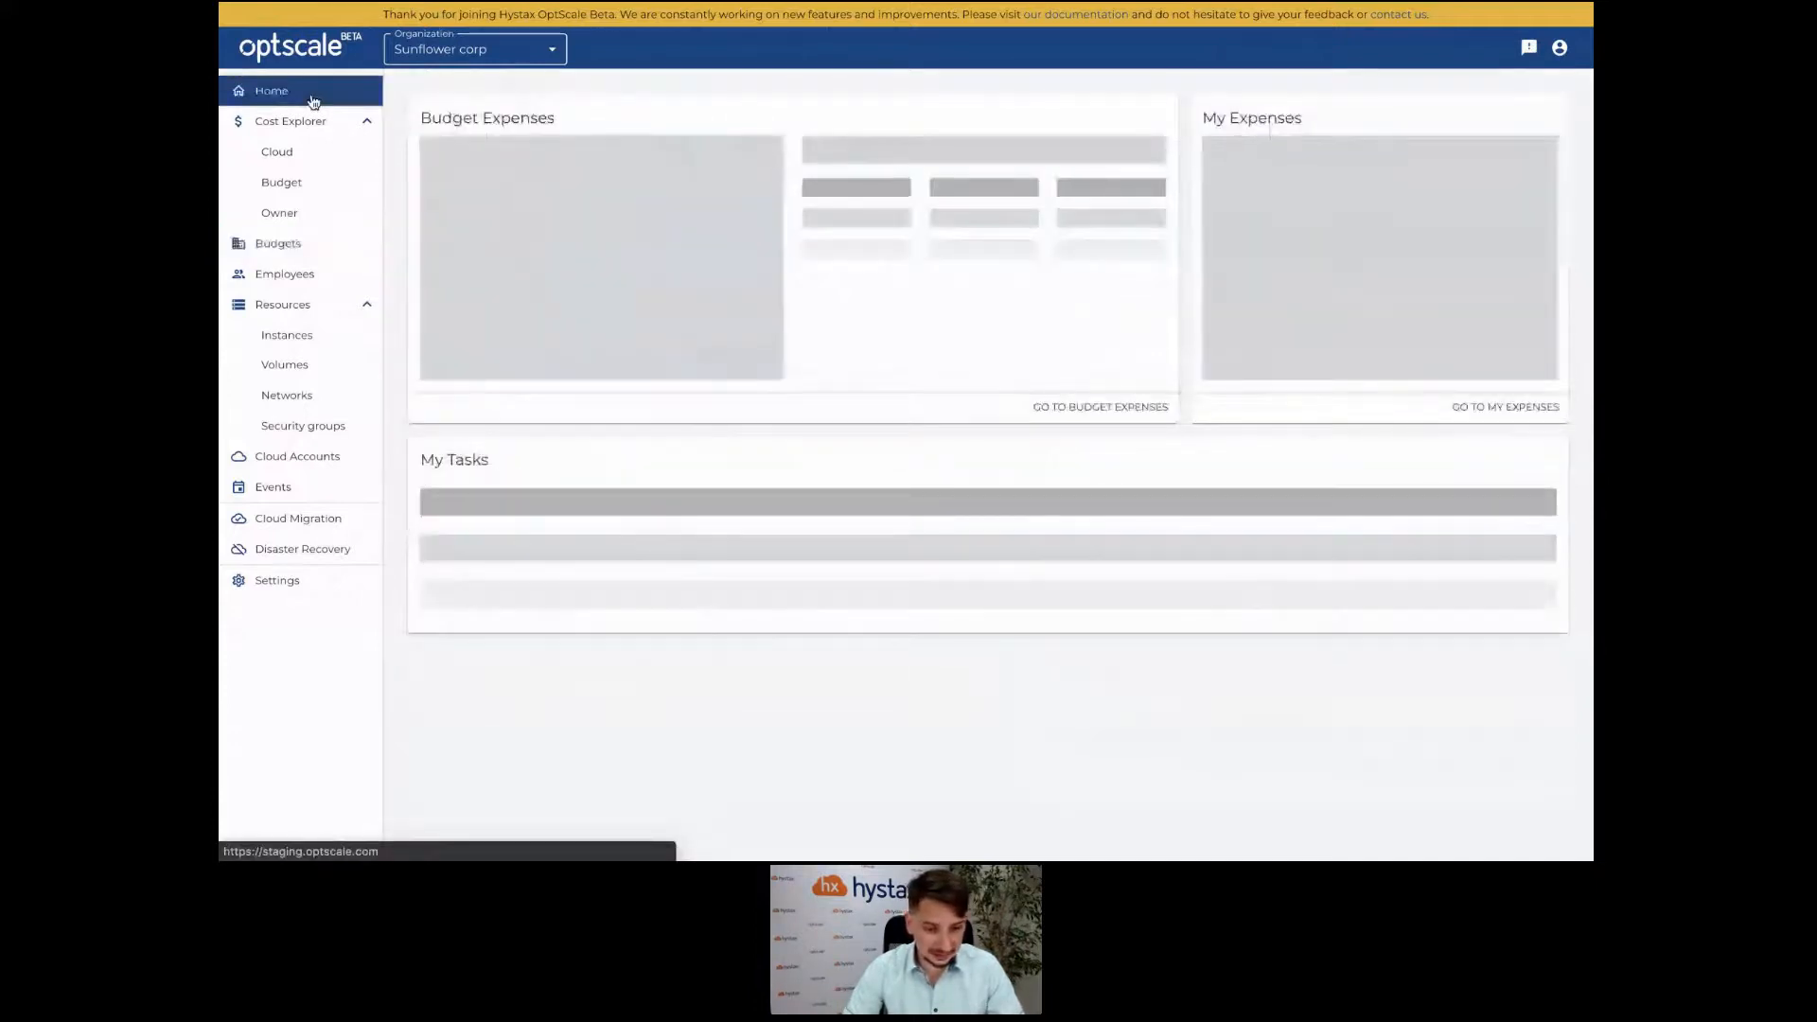
pyautogui.click(599, 491)
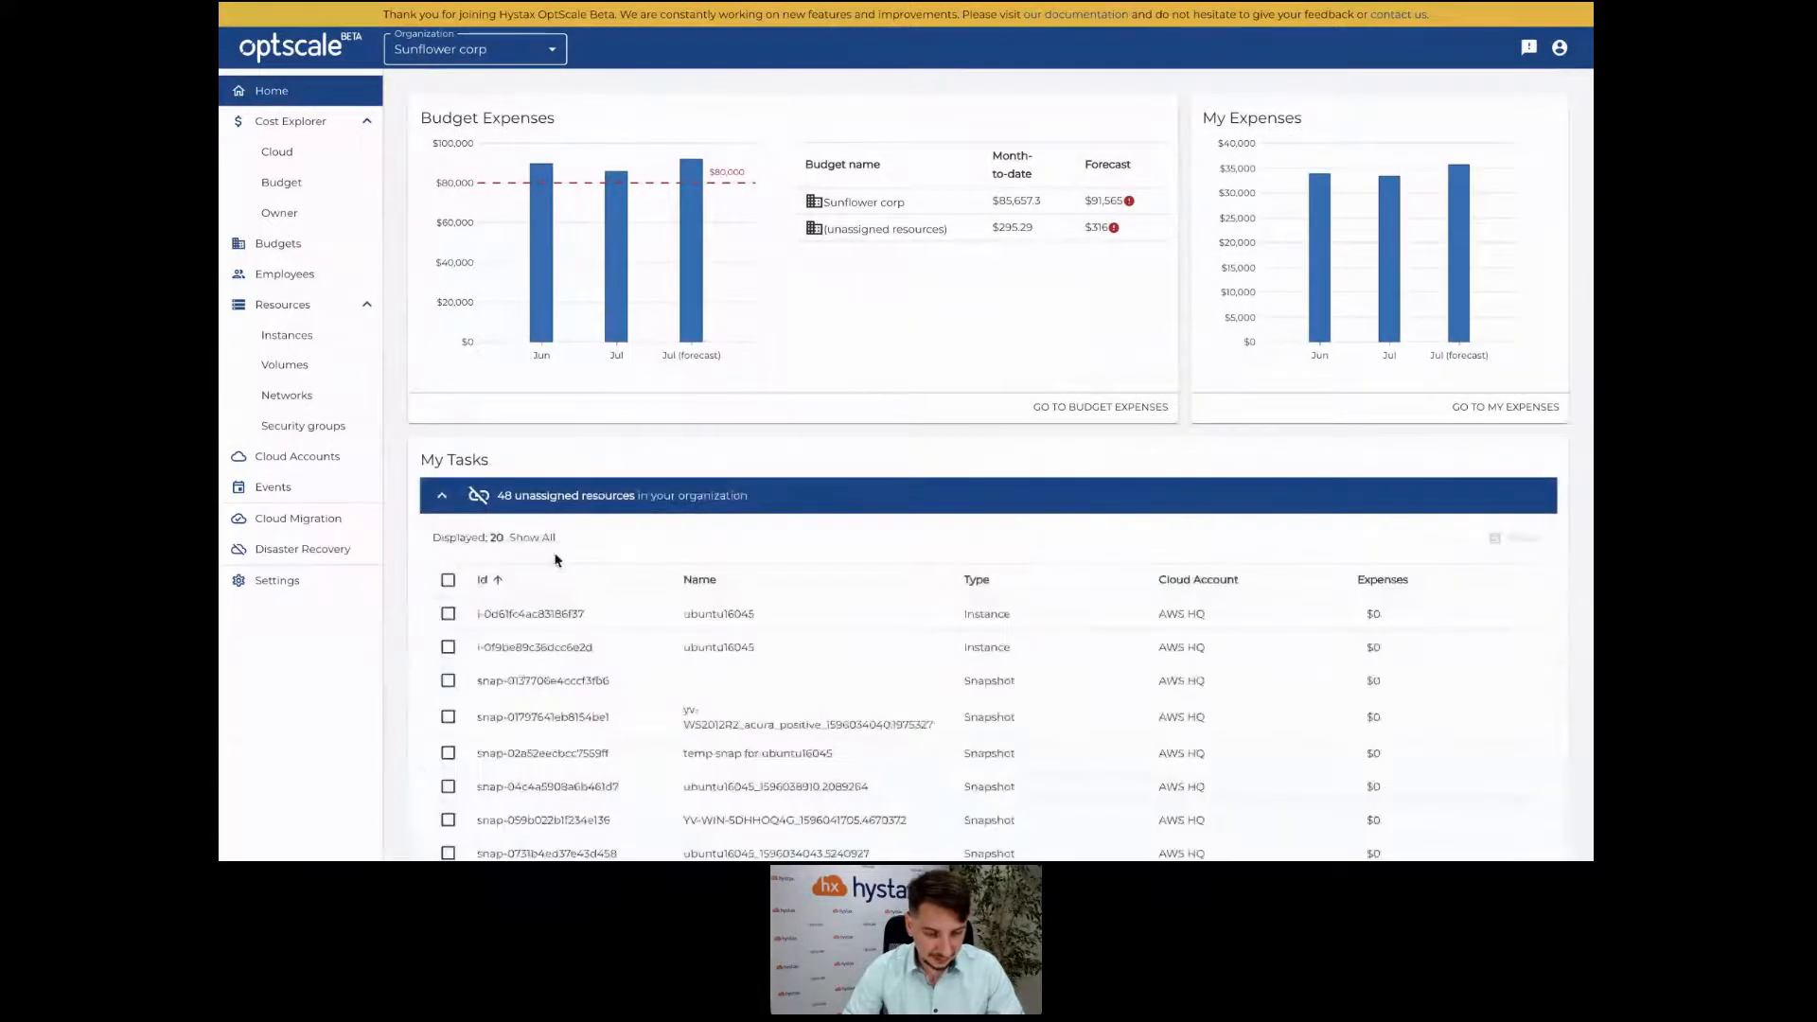
pyautogui.click(535, 537)
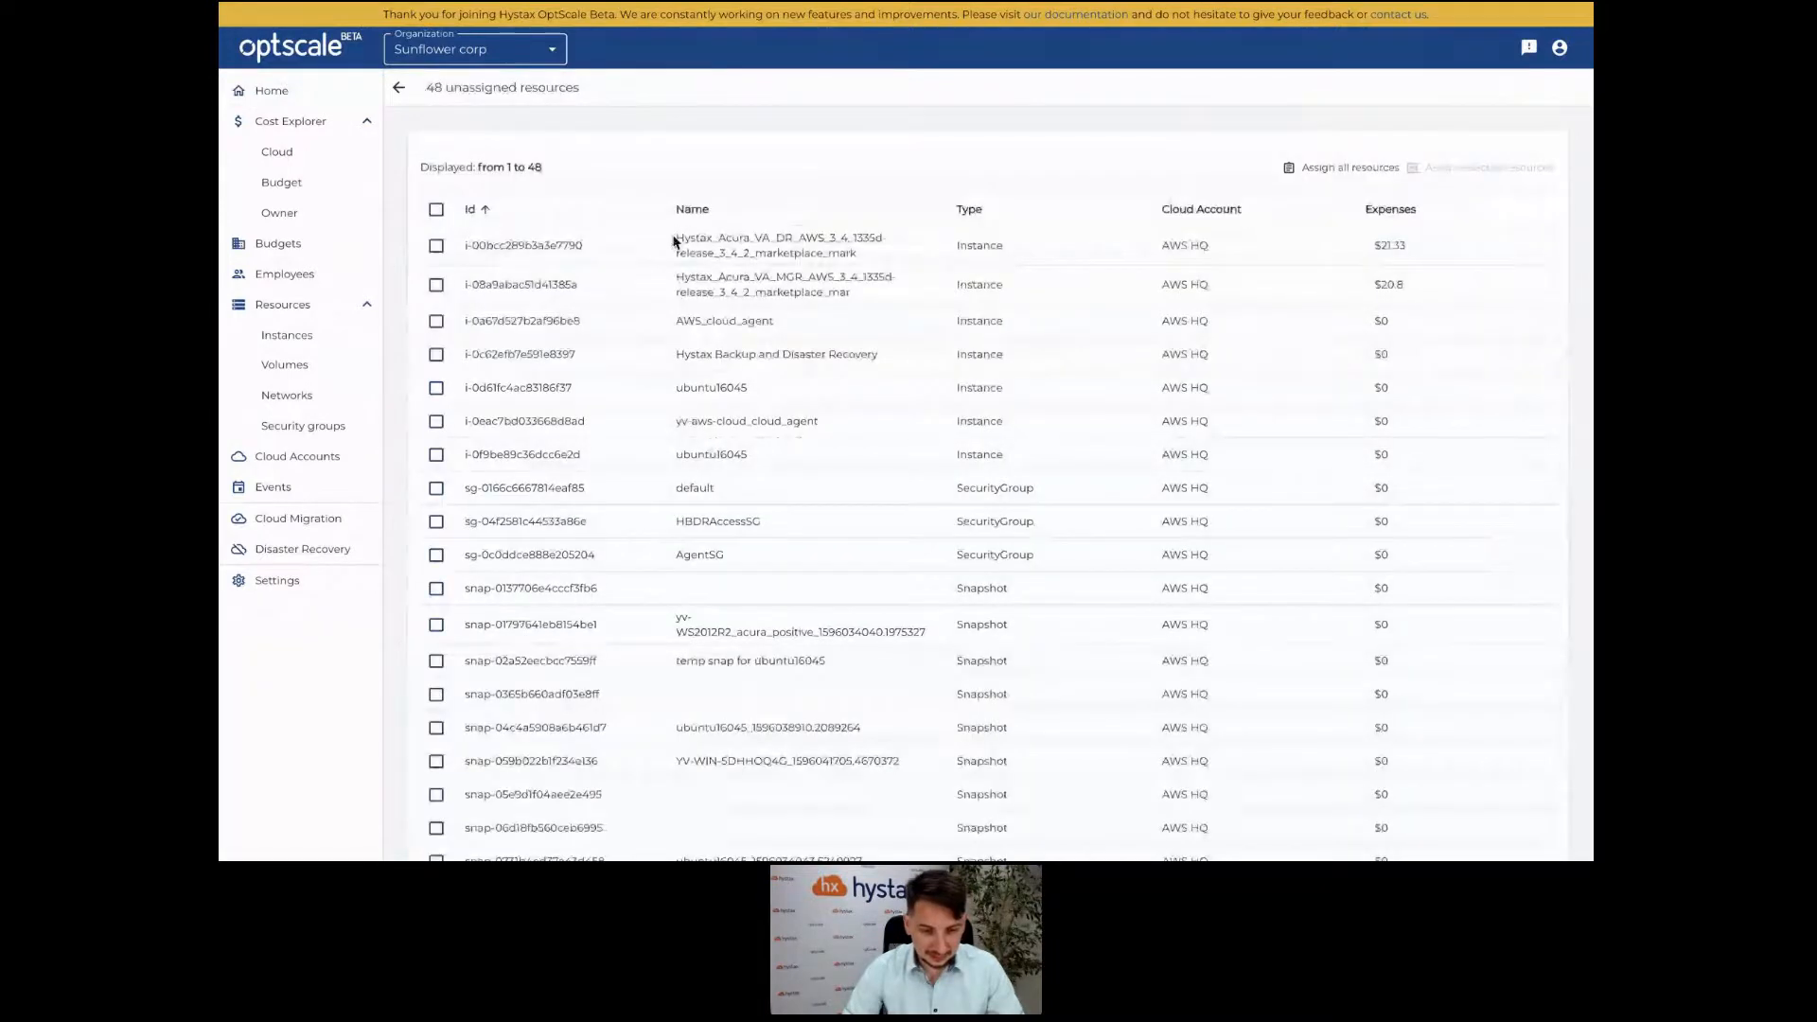
pyautogui.moveTo(675, 237); pyautogui.dragTo(825, 235)
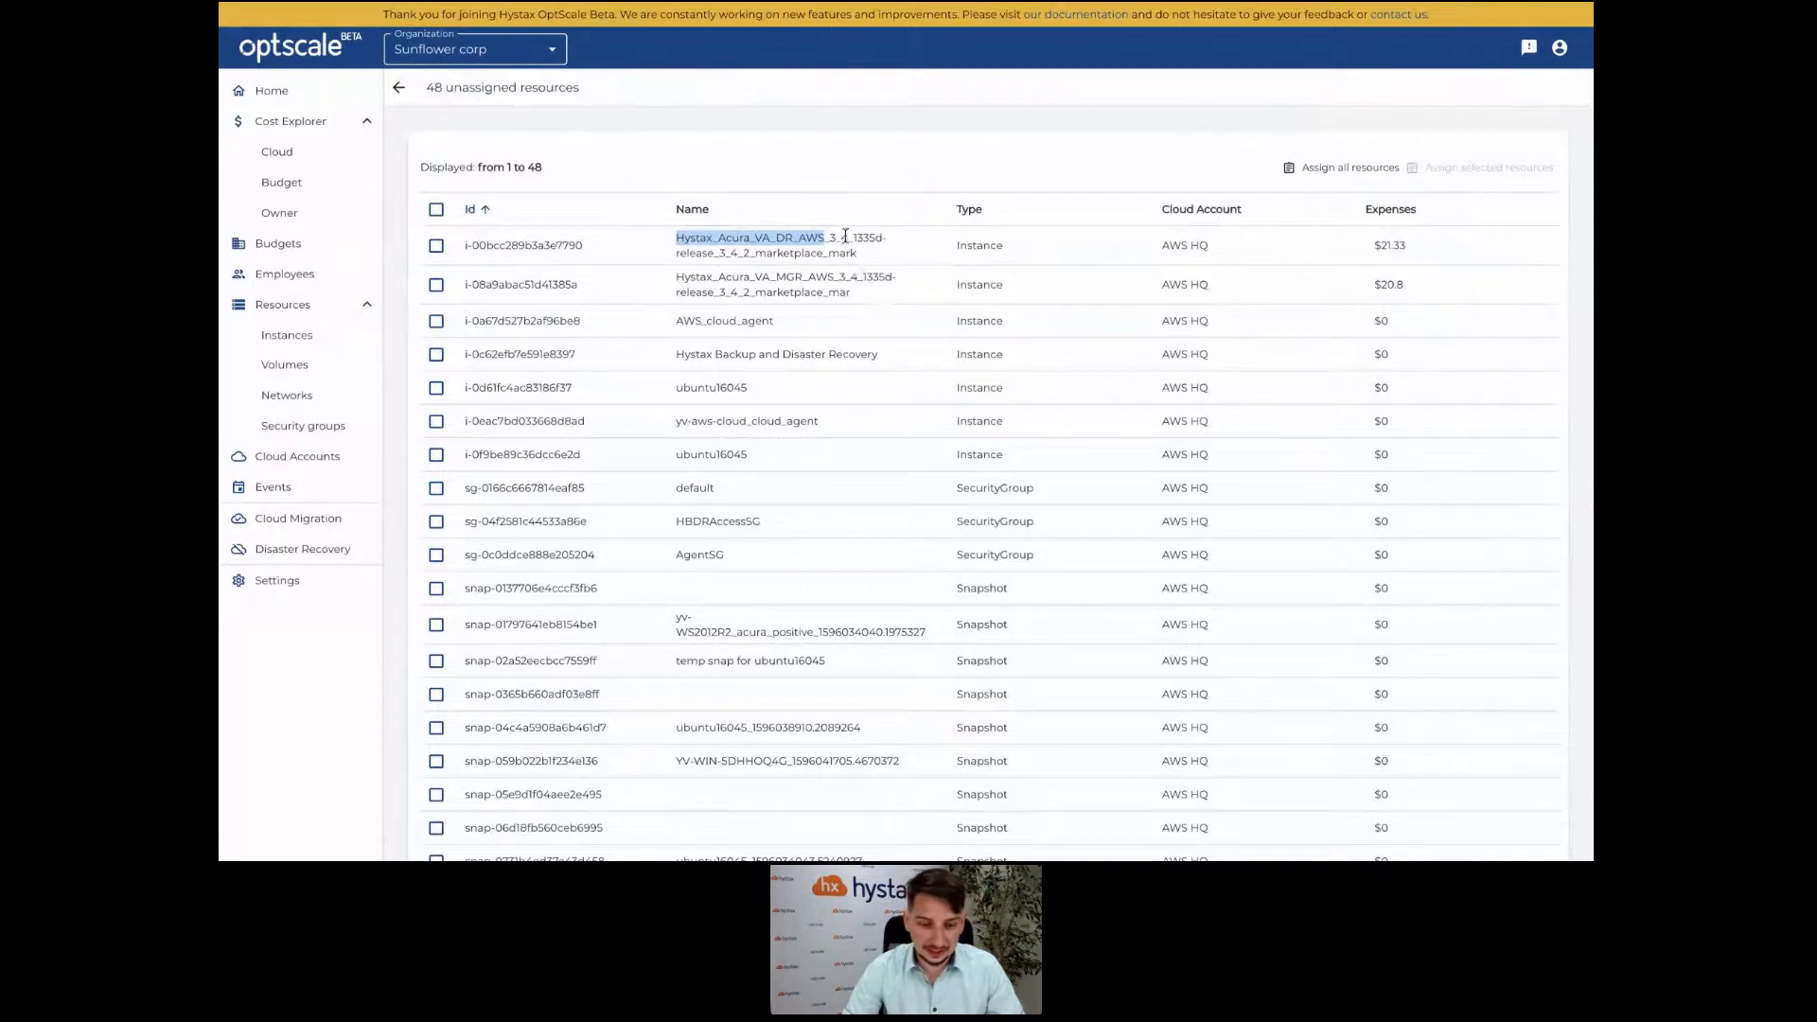
pyautogui.moveTo(847, 238); pyautogui.dragTo(675, 242)
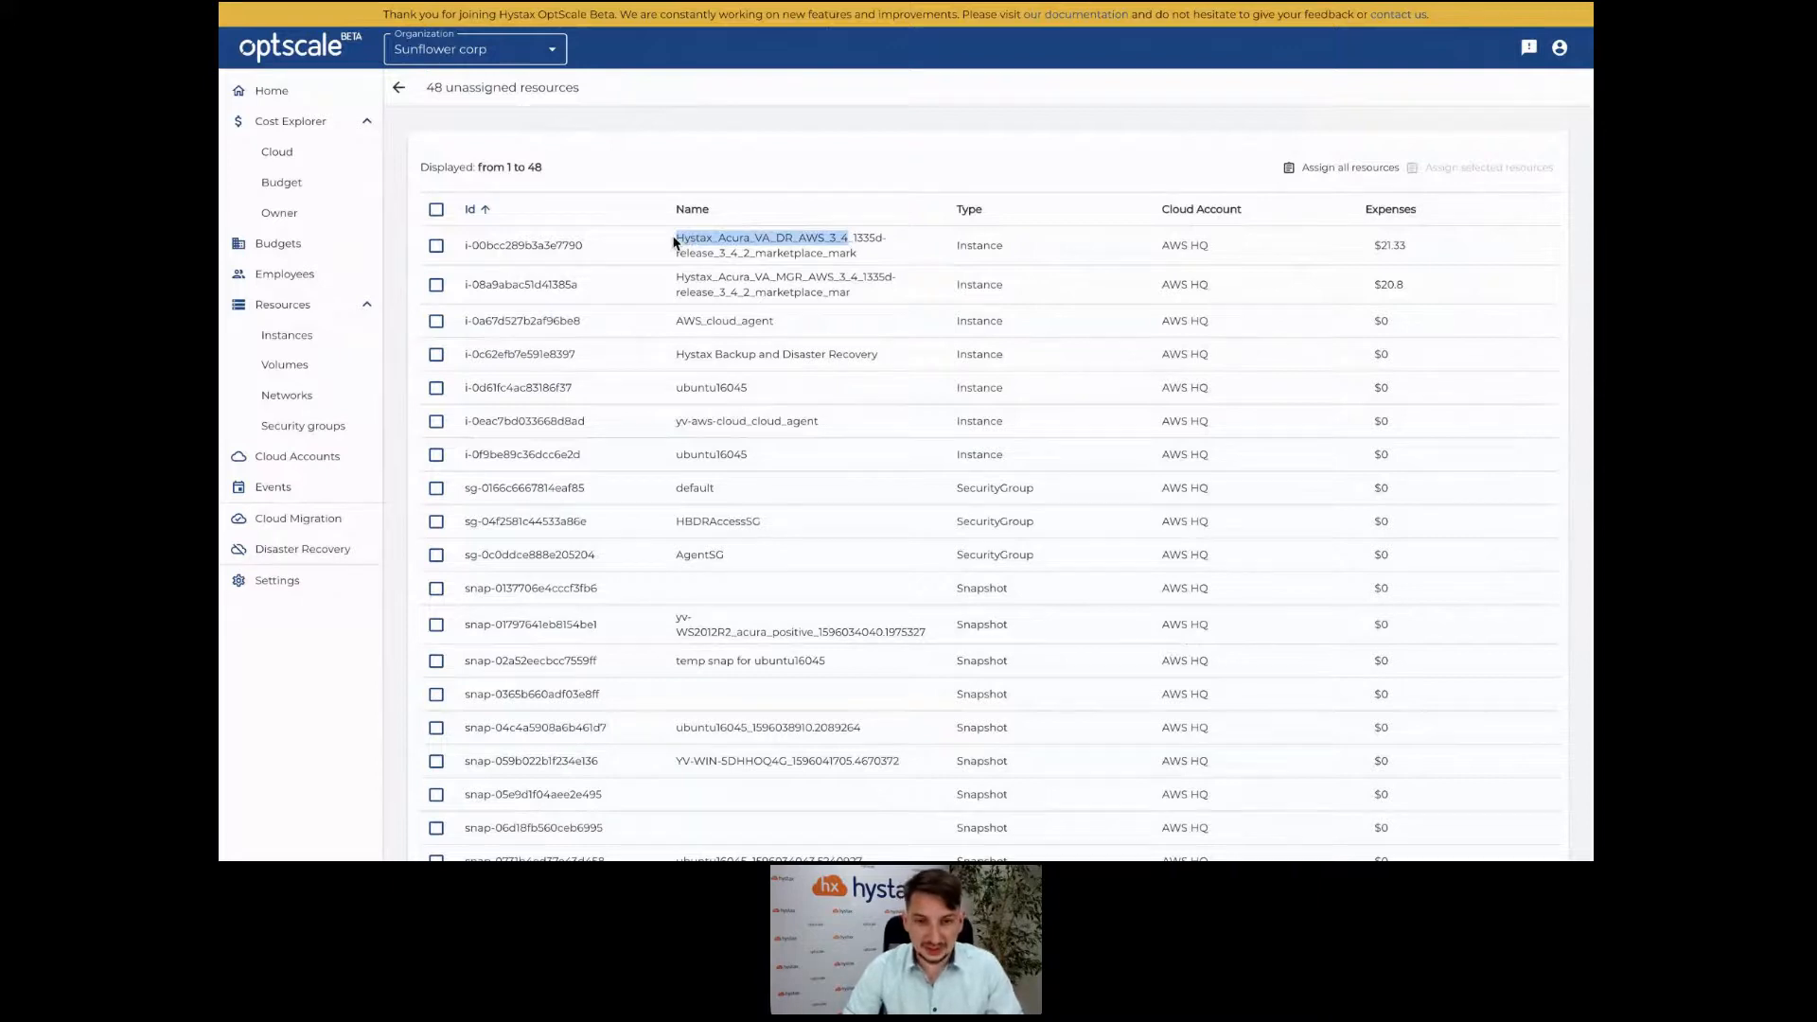
# Open the Hystax Acura Release 3.4 sub-budget under Engineering > QA.
pyautogui.click(321, 244)
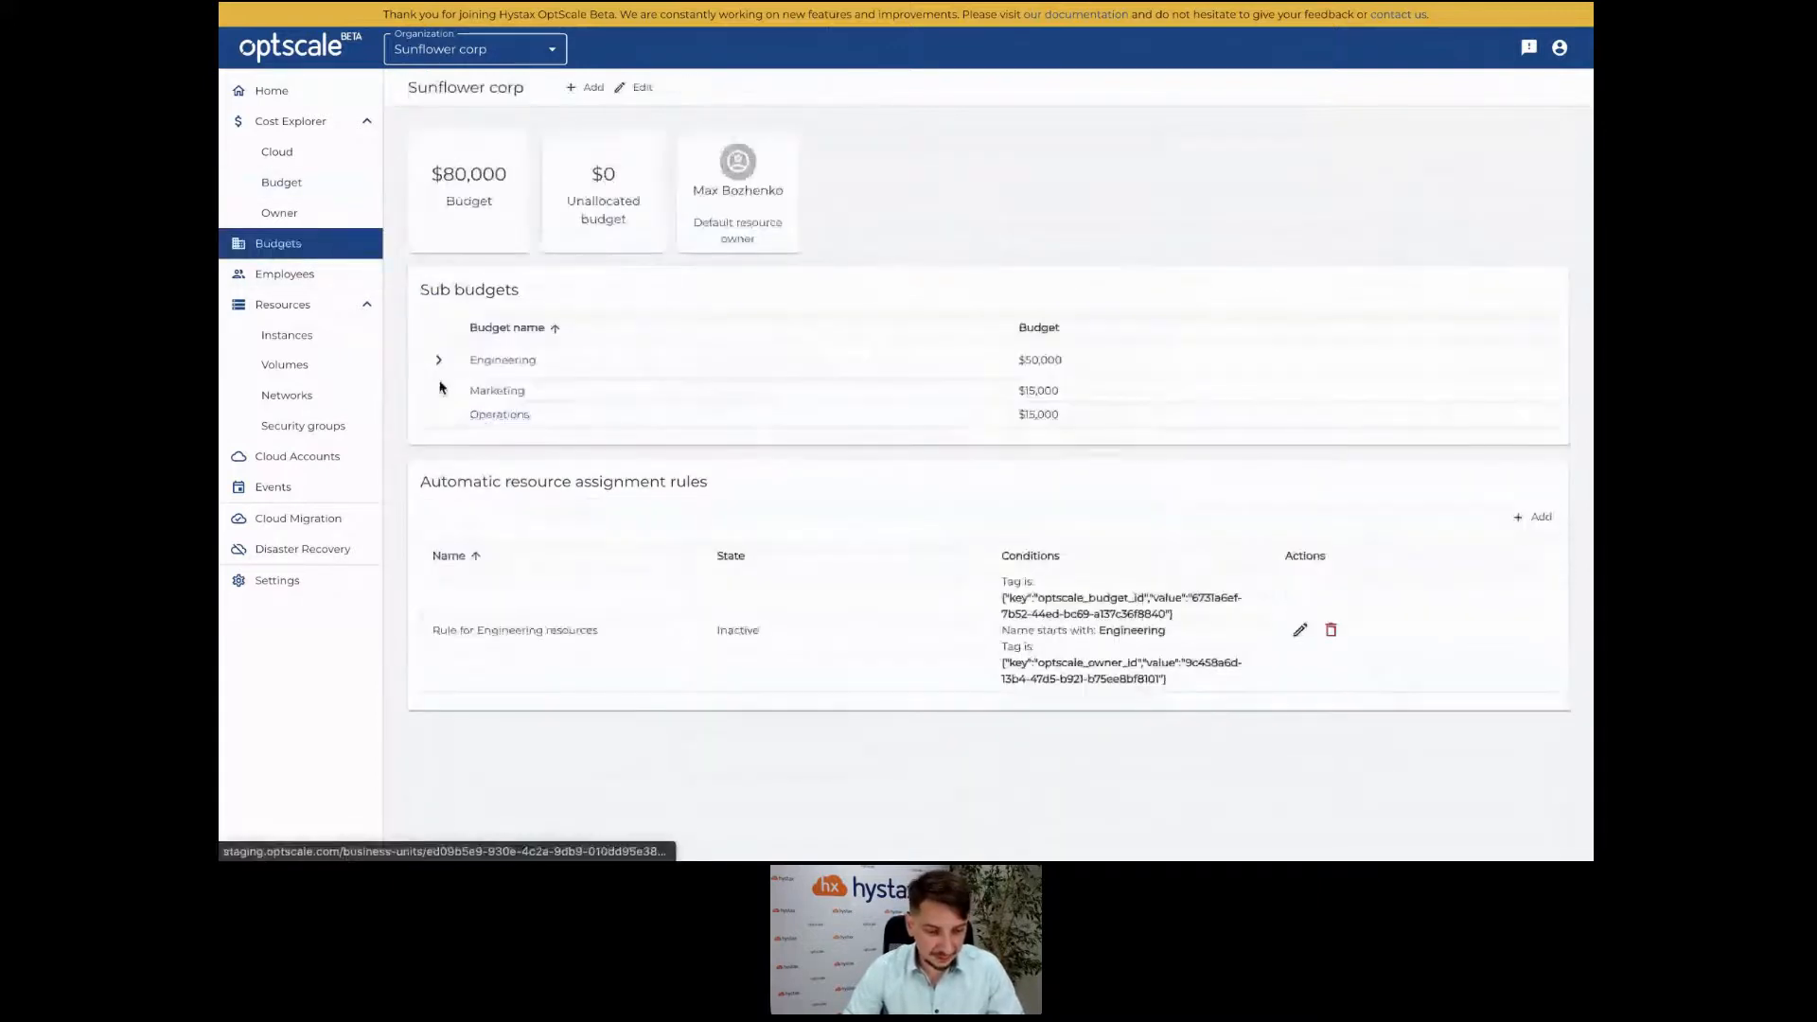
pyautogui.click(434, 363)
pyautogui.click(445, 445)
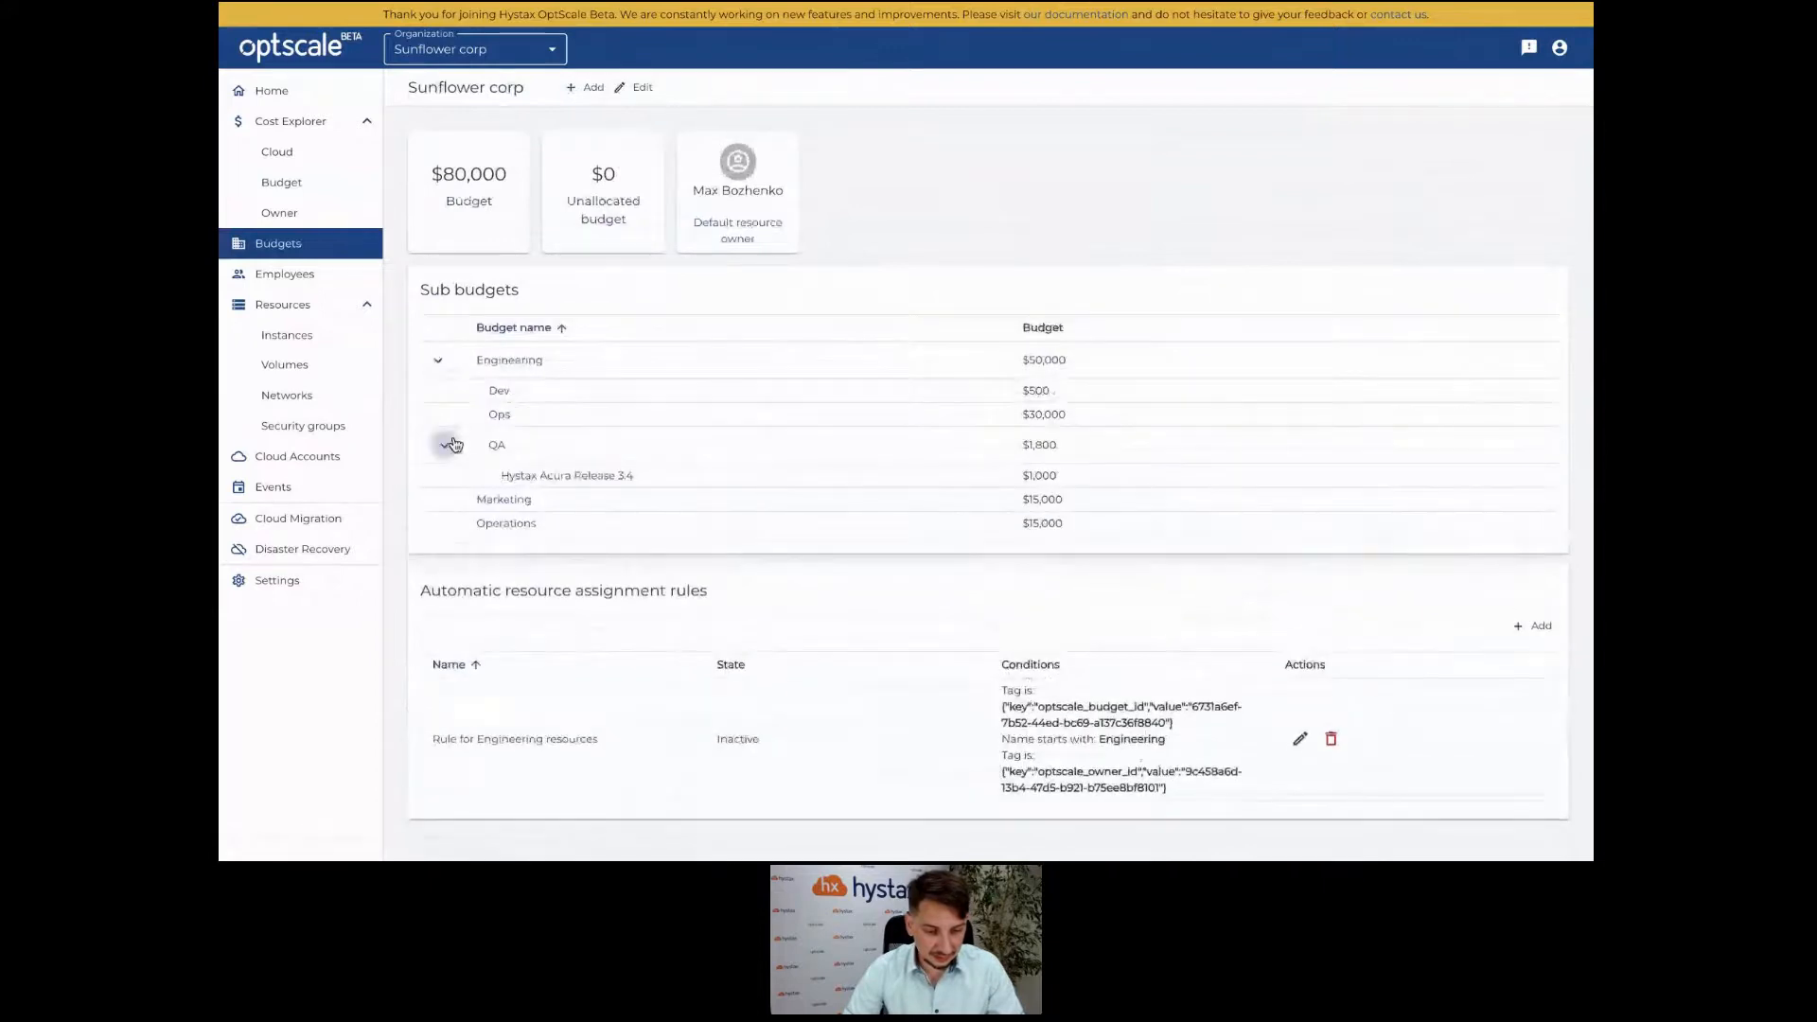
pyautogui.click(547, 479)
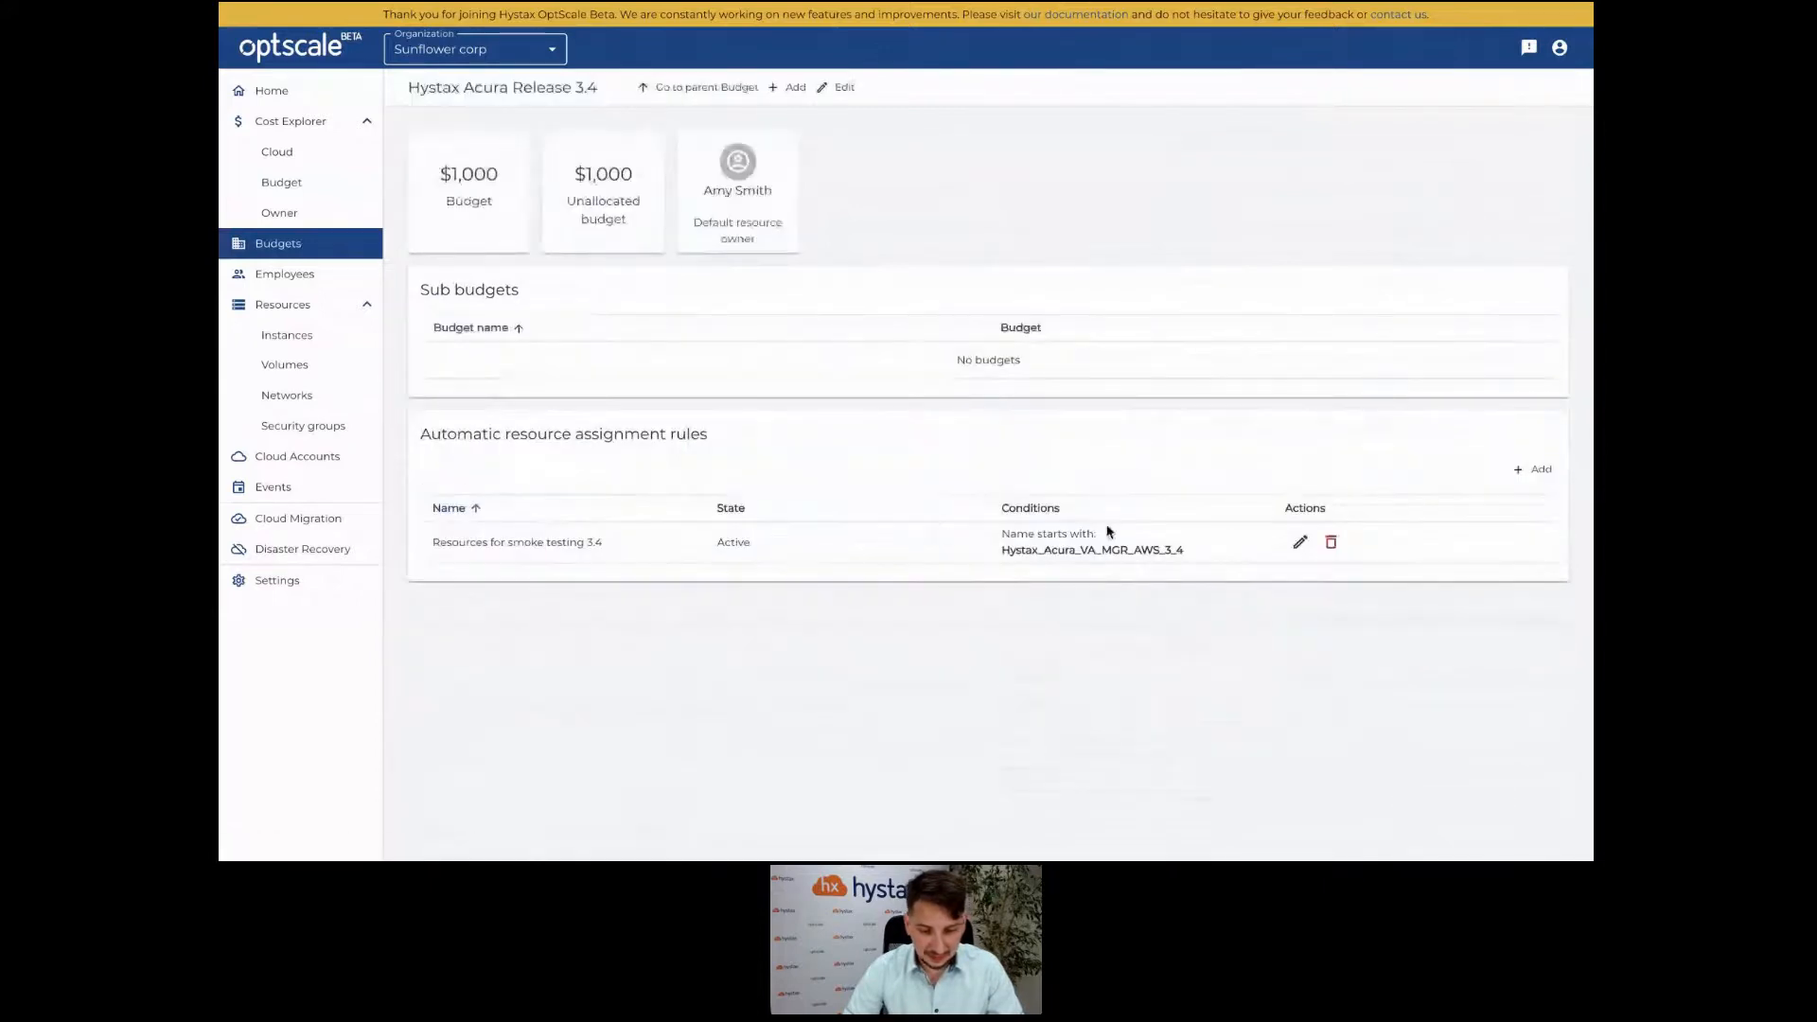
# Start a new assignment rule named 'Resources for smoke testing 3.4' with the pasted name prefix as its condition.
pyautogui.click(1533, 470)
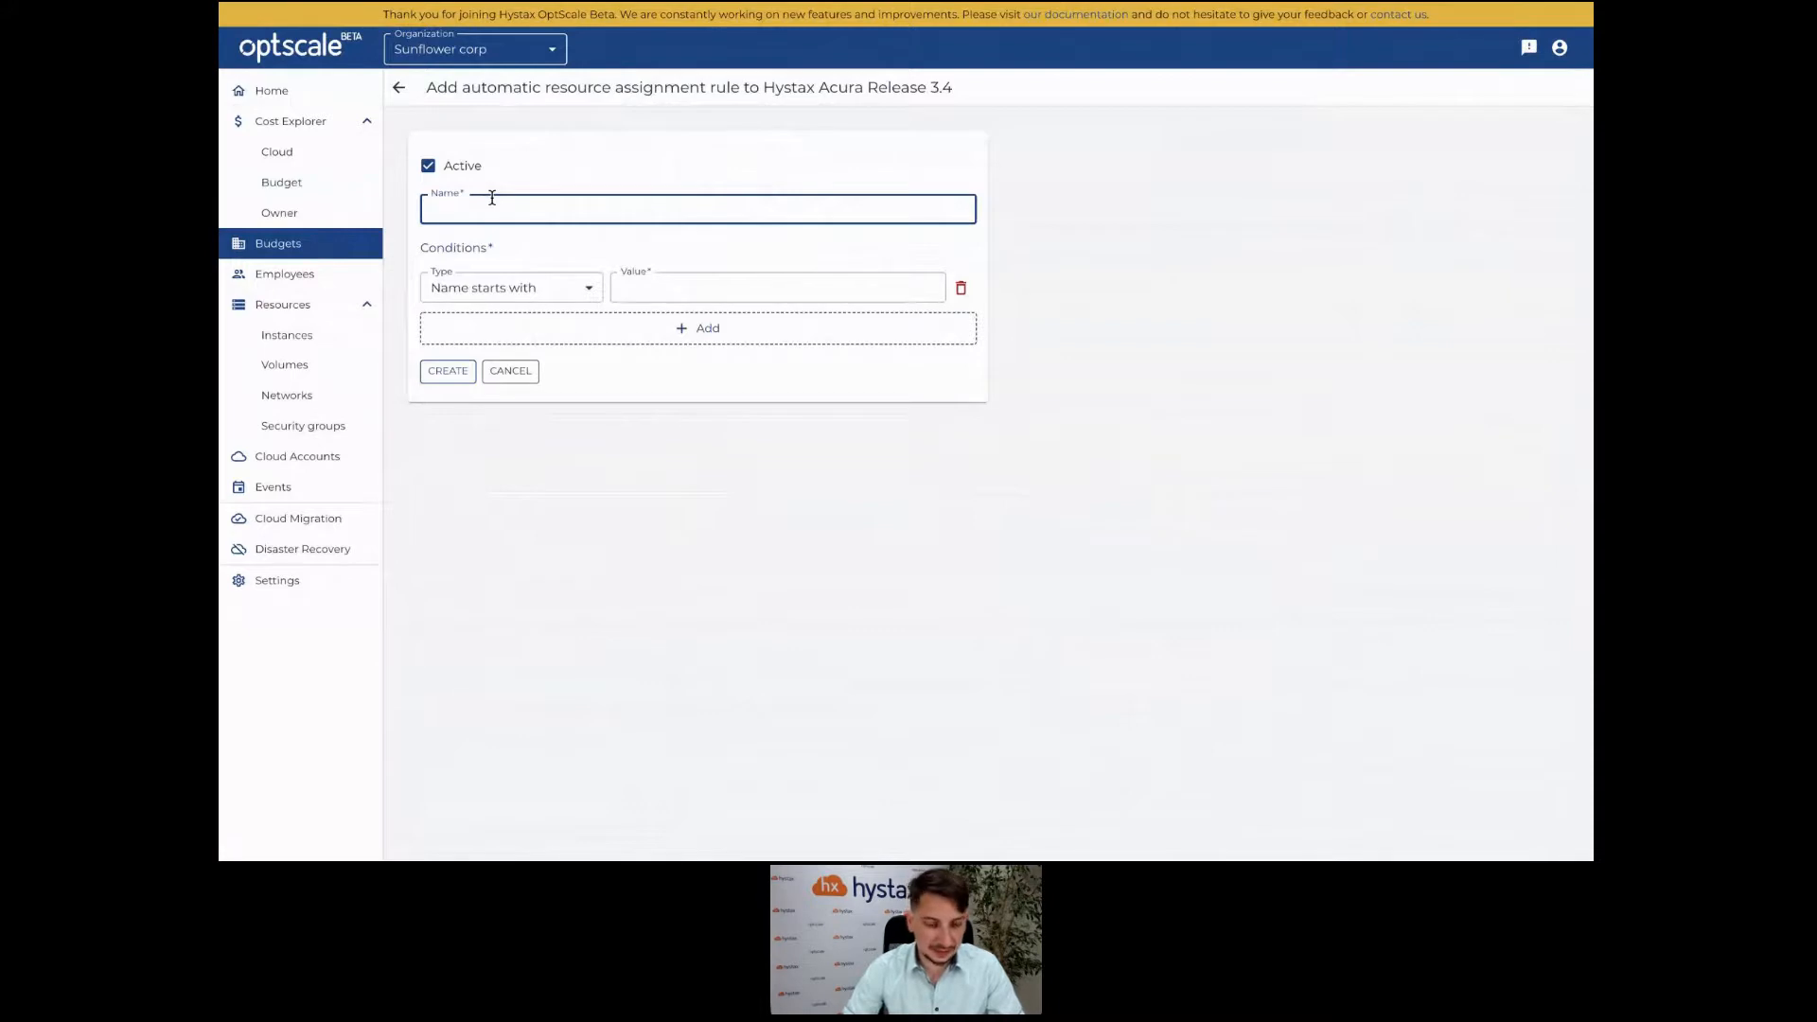
pyautogui.click(649, 274)
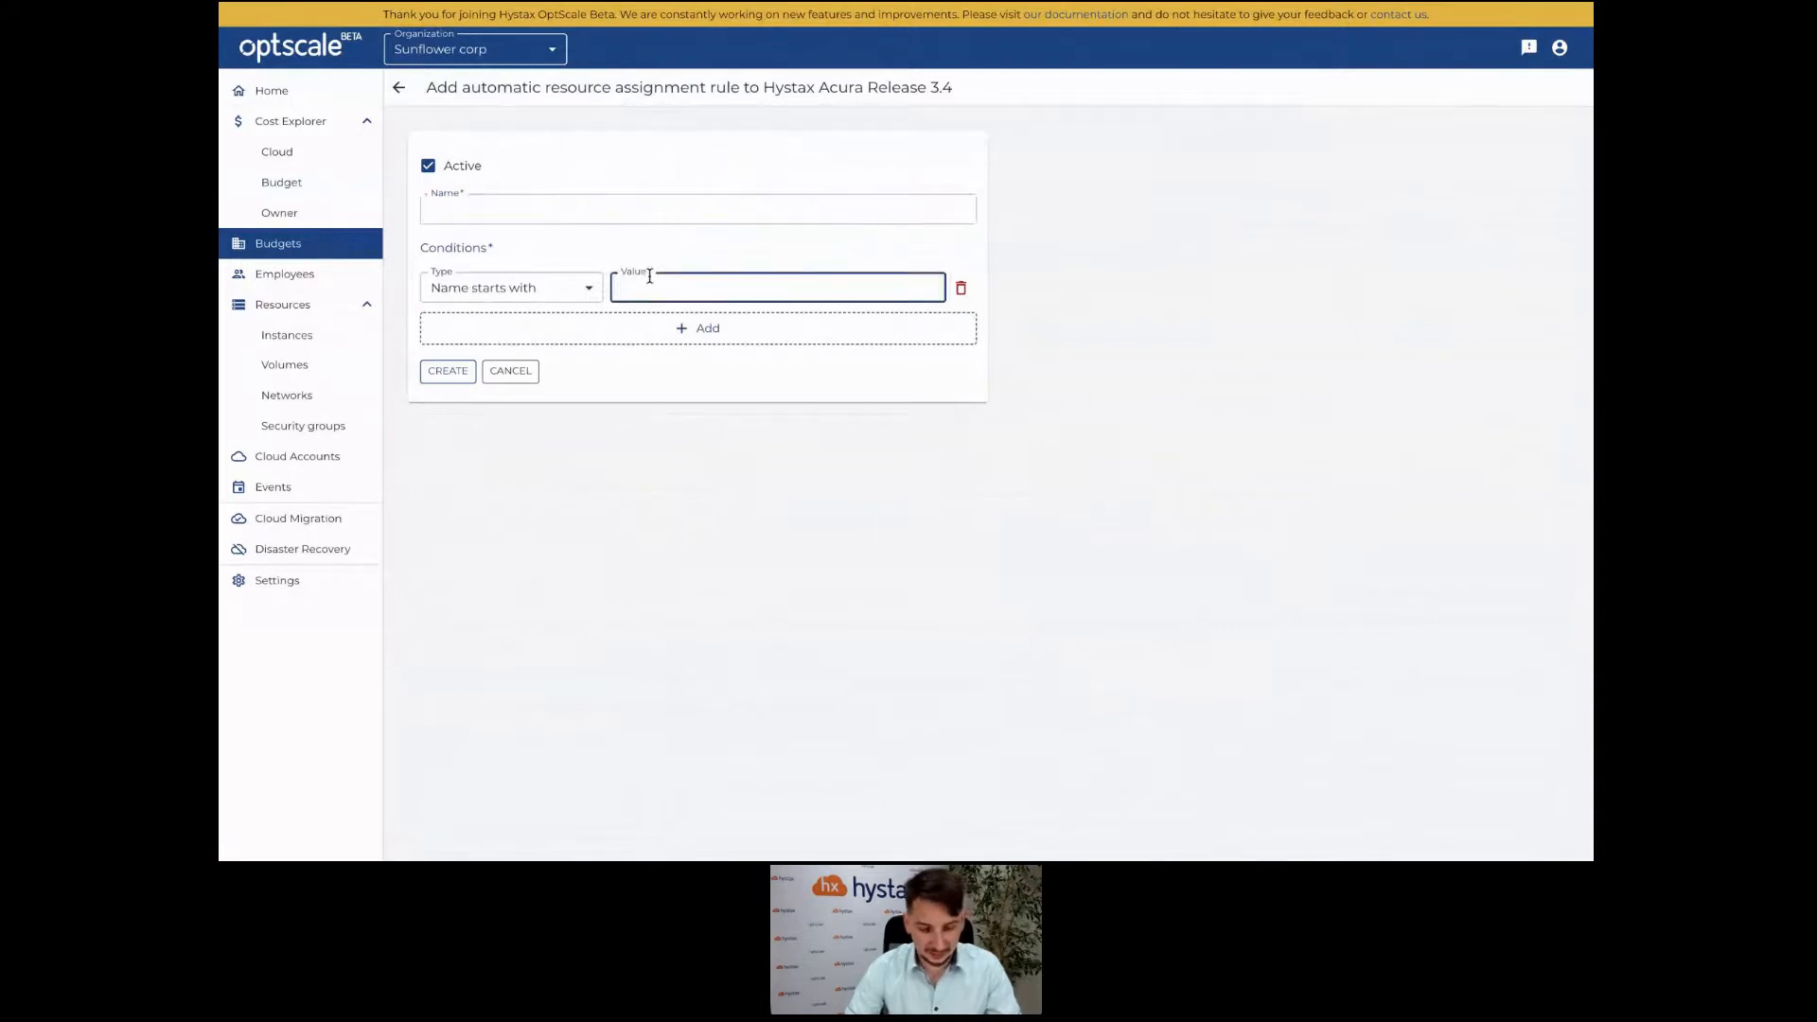
pyautogui.write('Hystax_Acura_VA_DR_AWS_3_4')
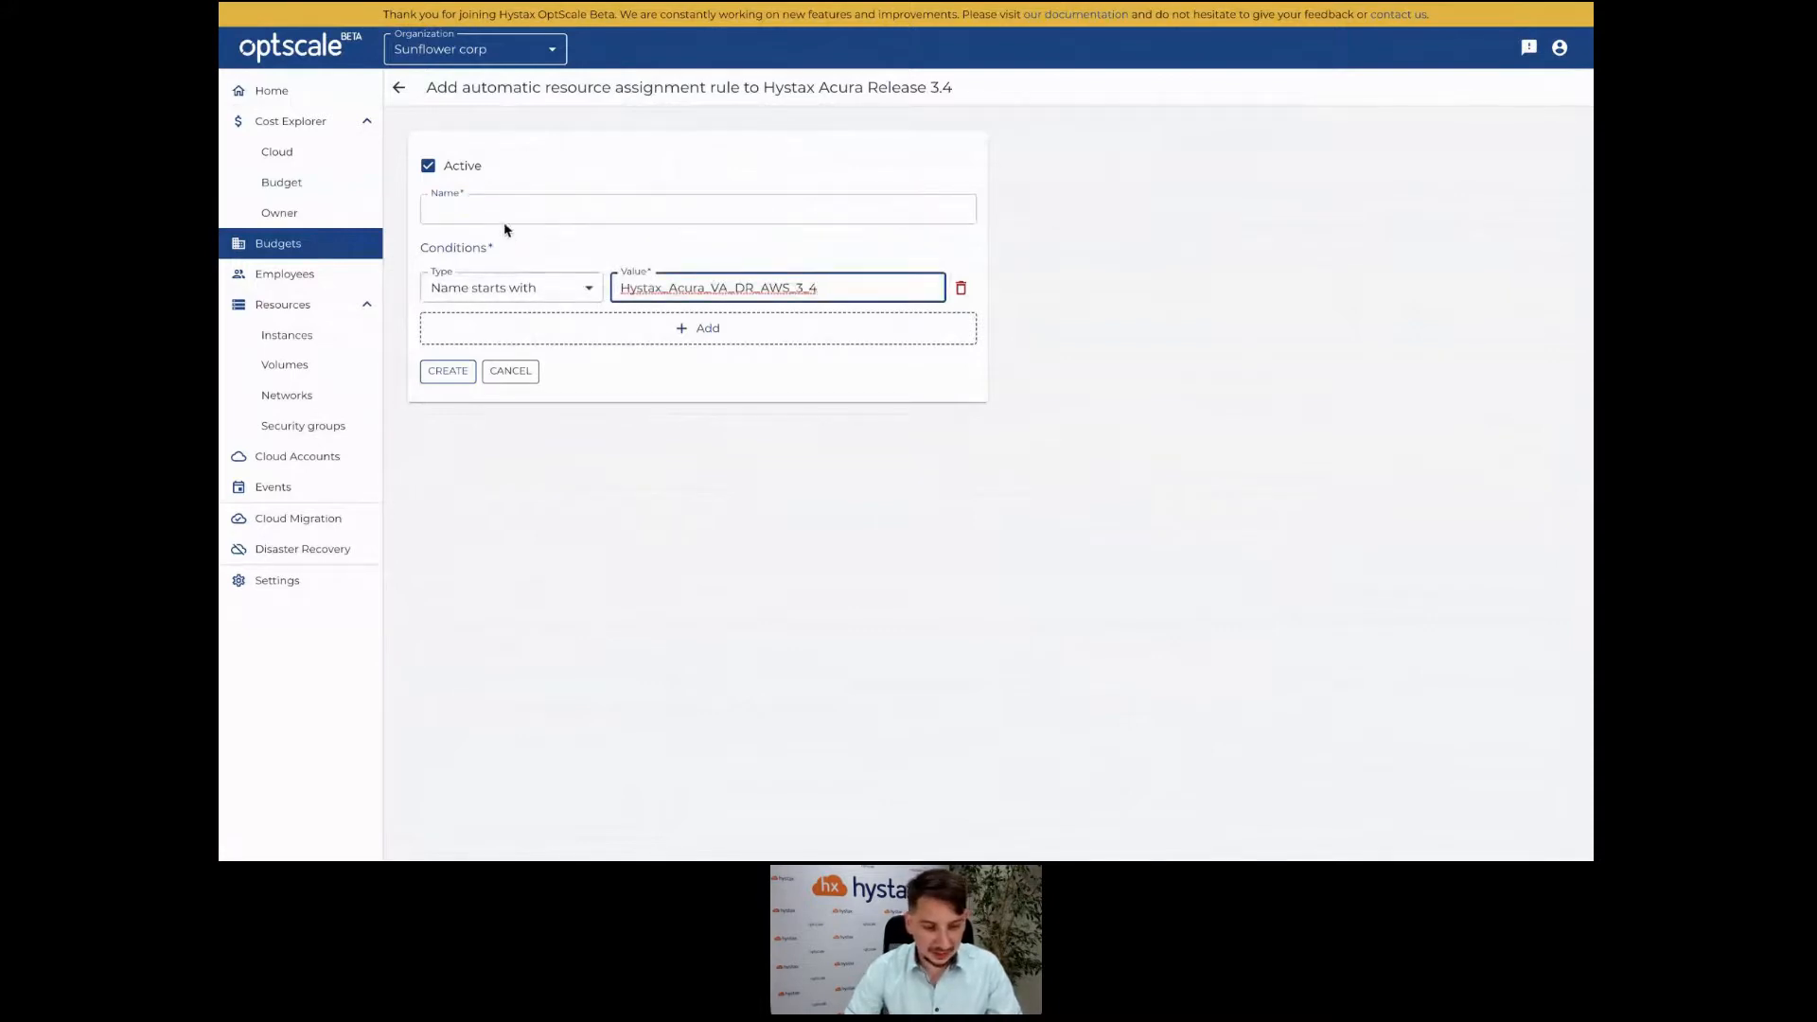
pyautogui.click(505, 212)
pyautogui.write('R')
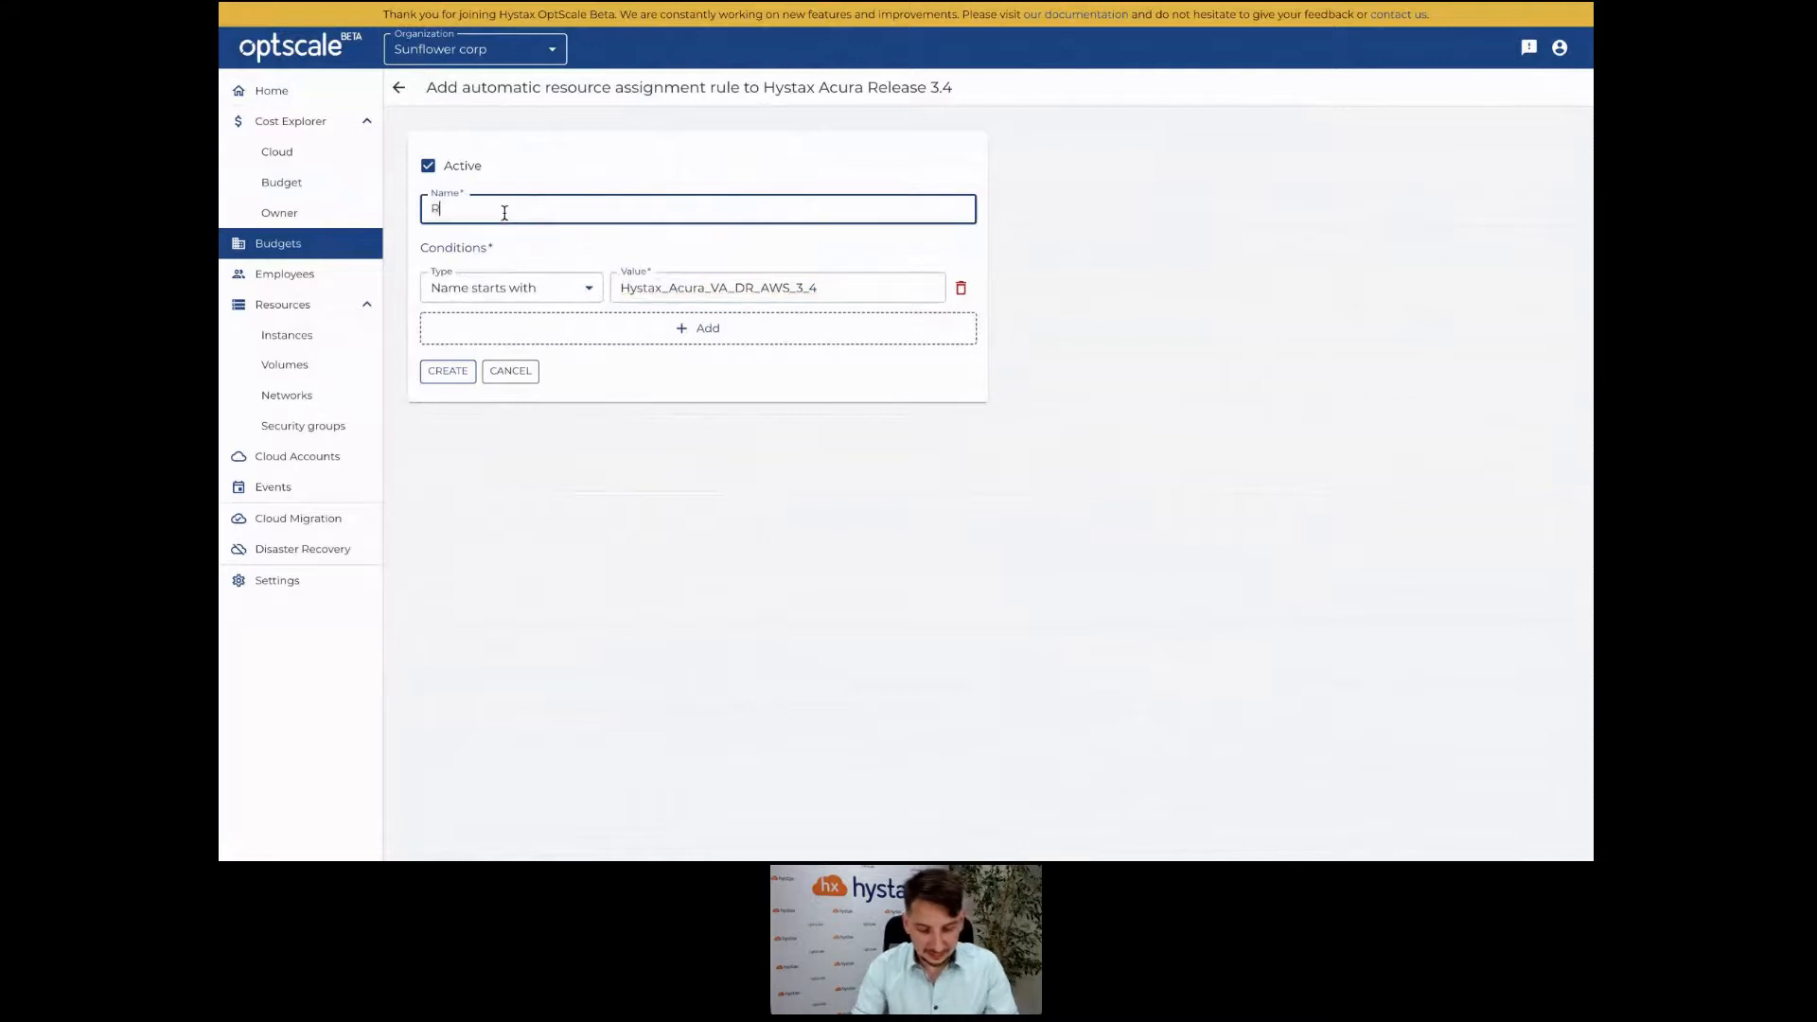
pyautogui.write('esources ')
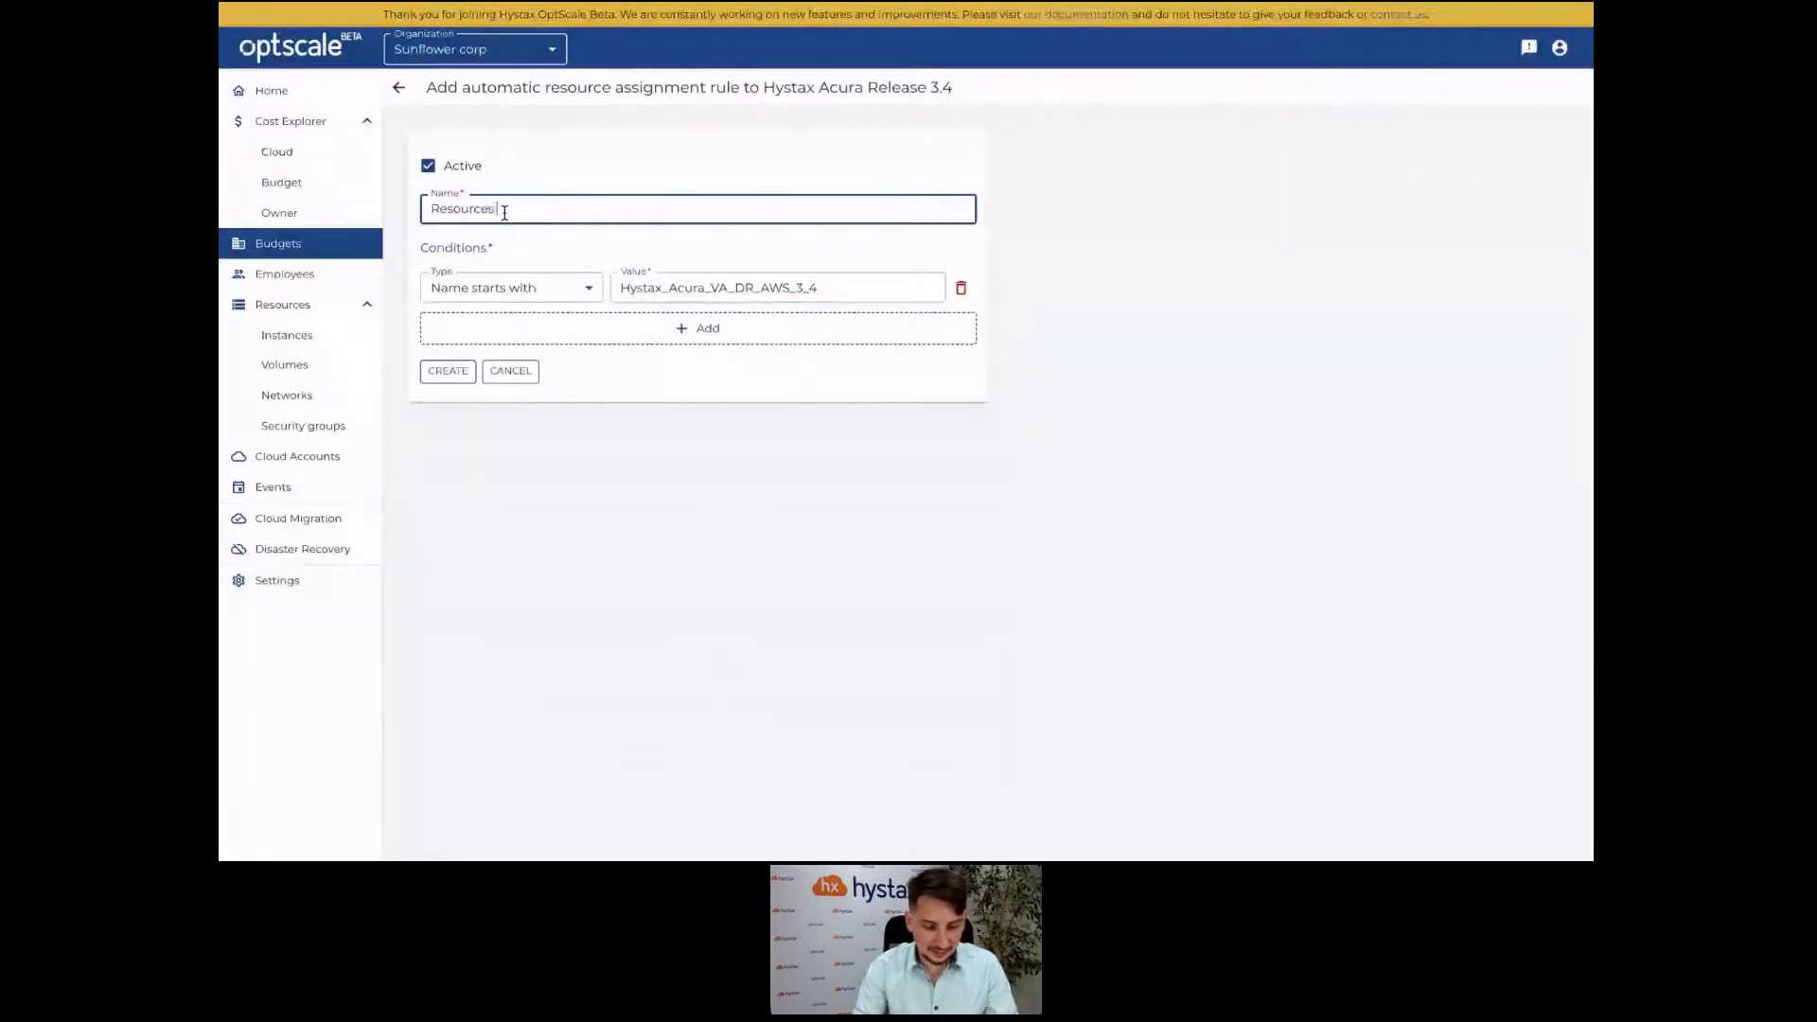
pyautogui.write('for smok')
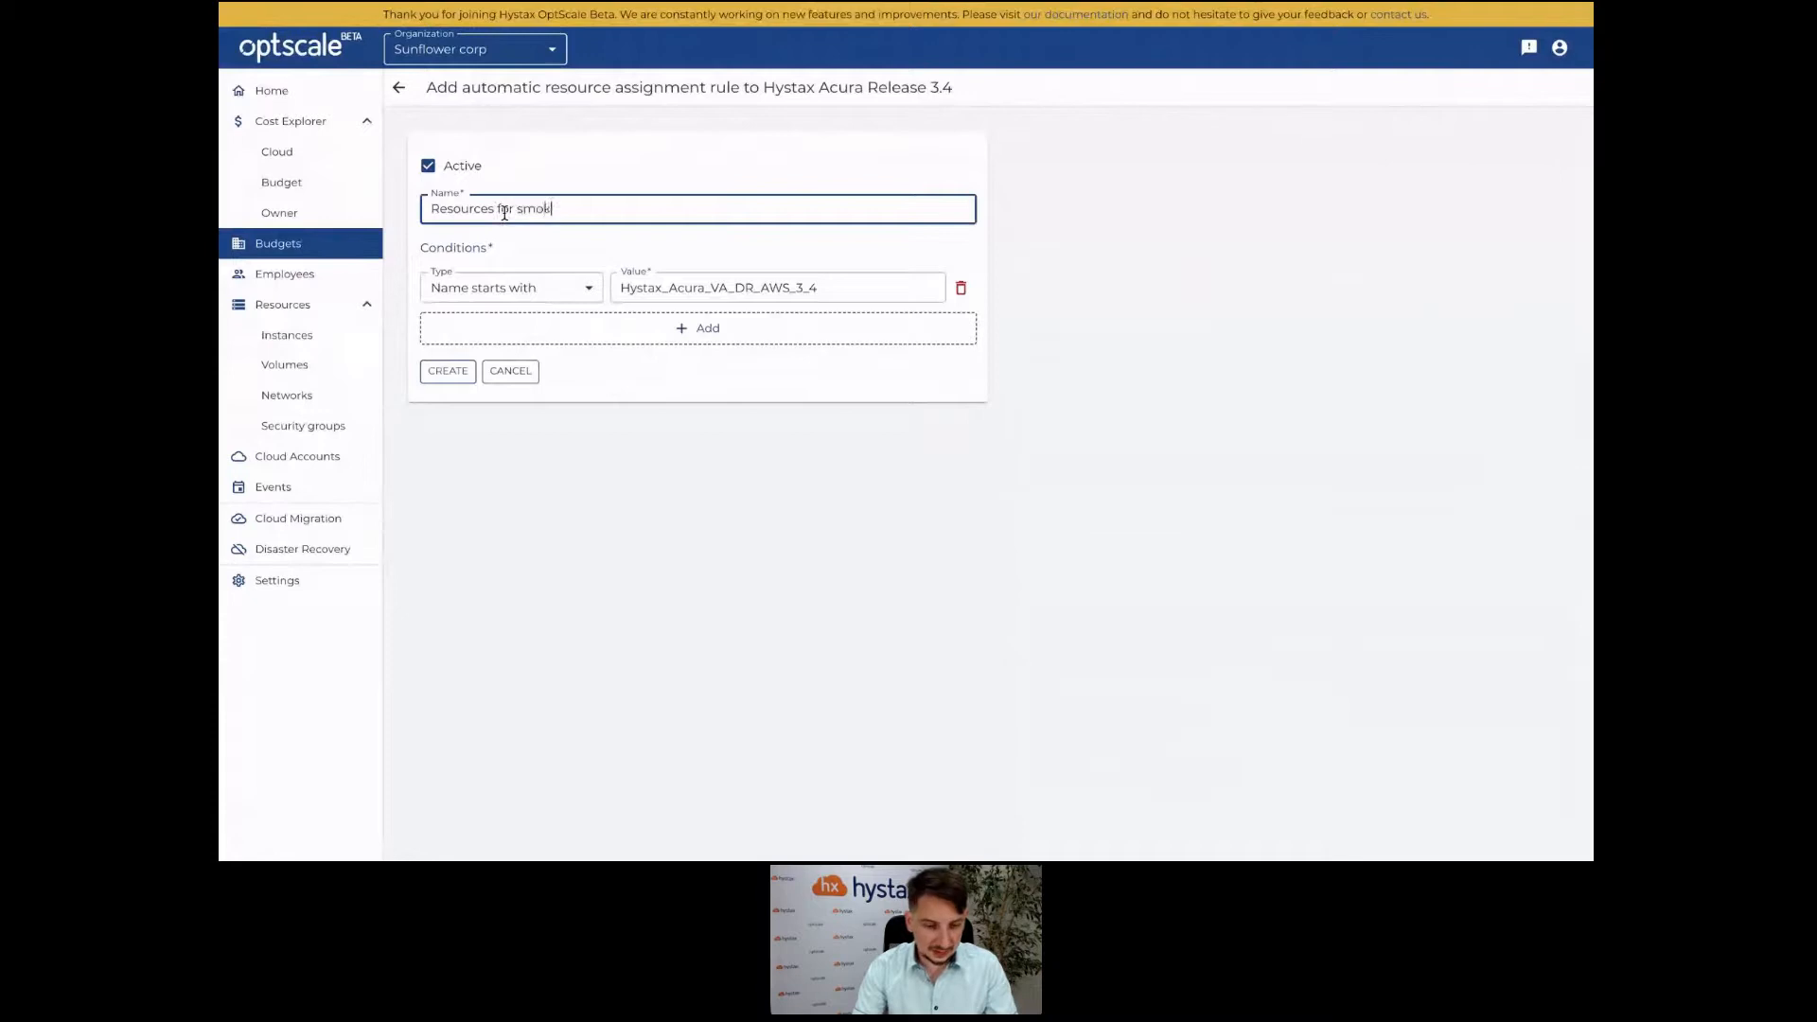
pyautogui.write('e testing 3.4')
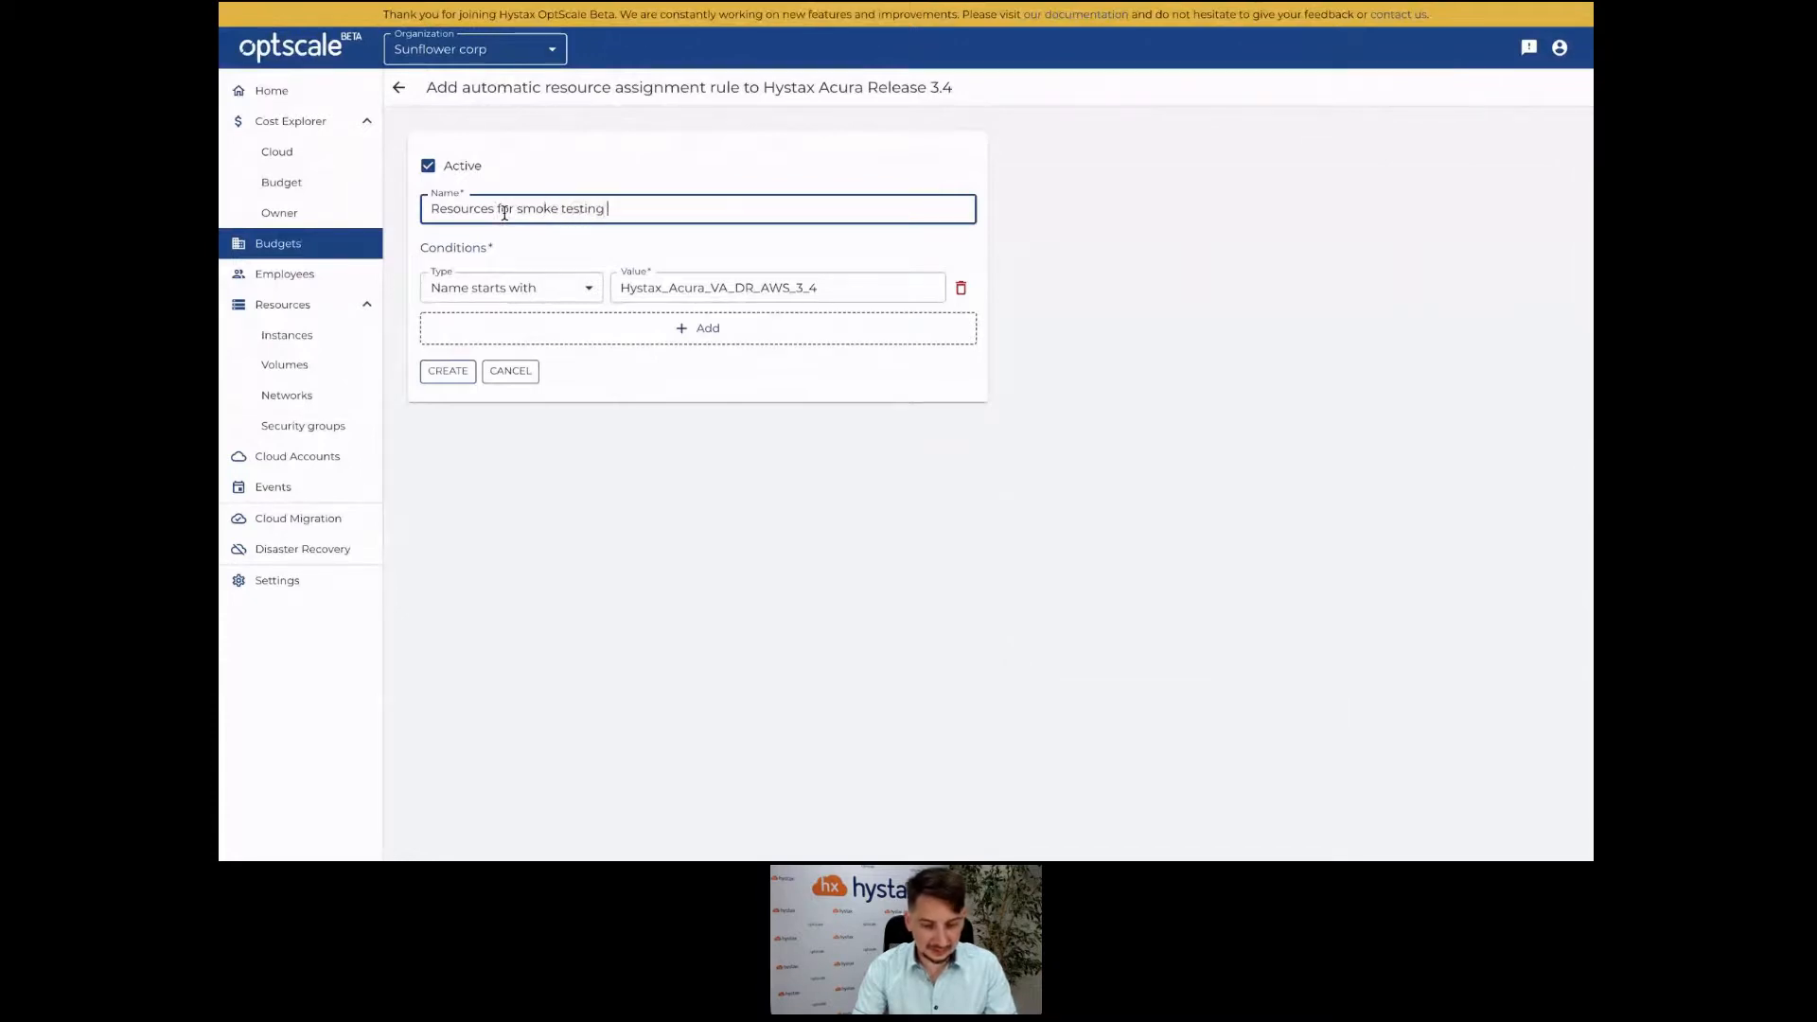
# Review the condition type options, keeping 'Name starts with' for the first condition.
pyautogui.click(571, 300)
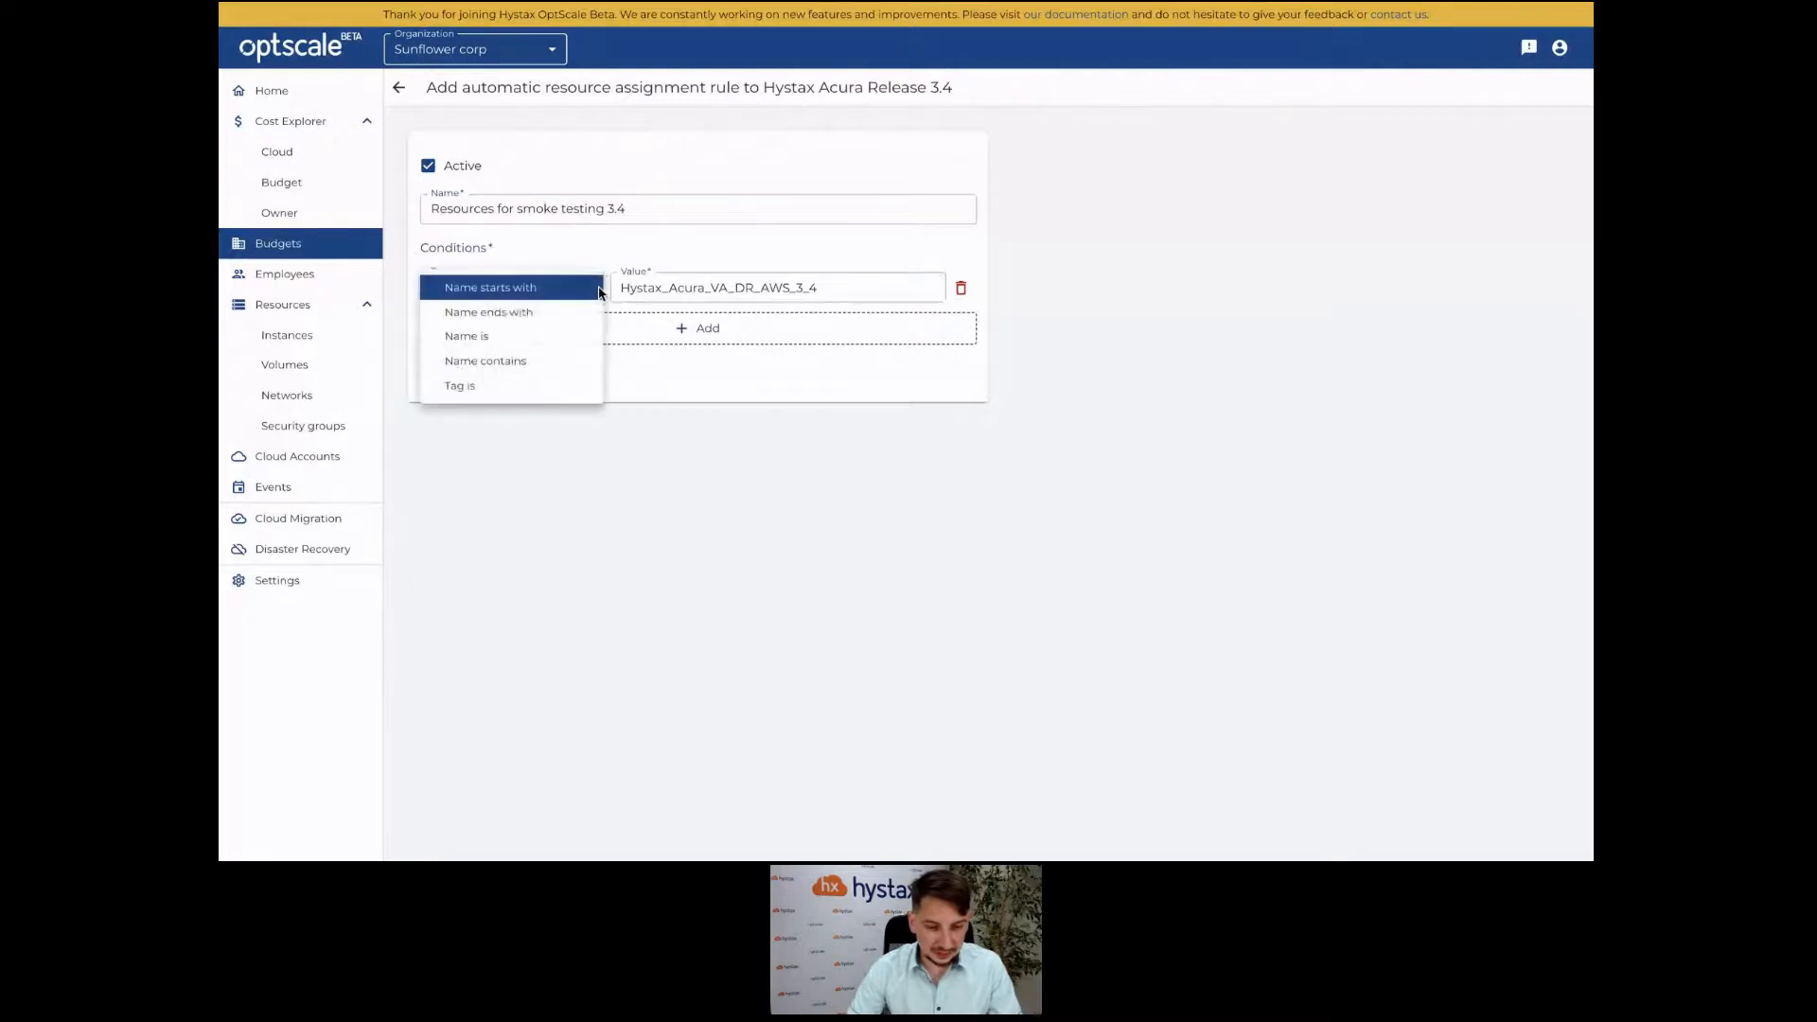
pyautogui.click(705, 268)
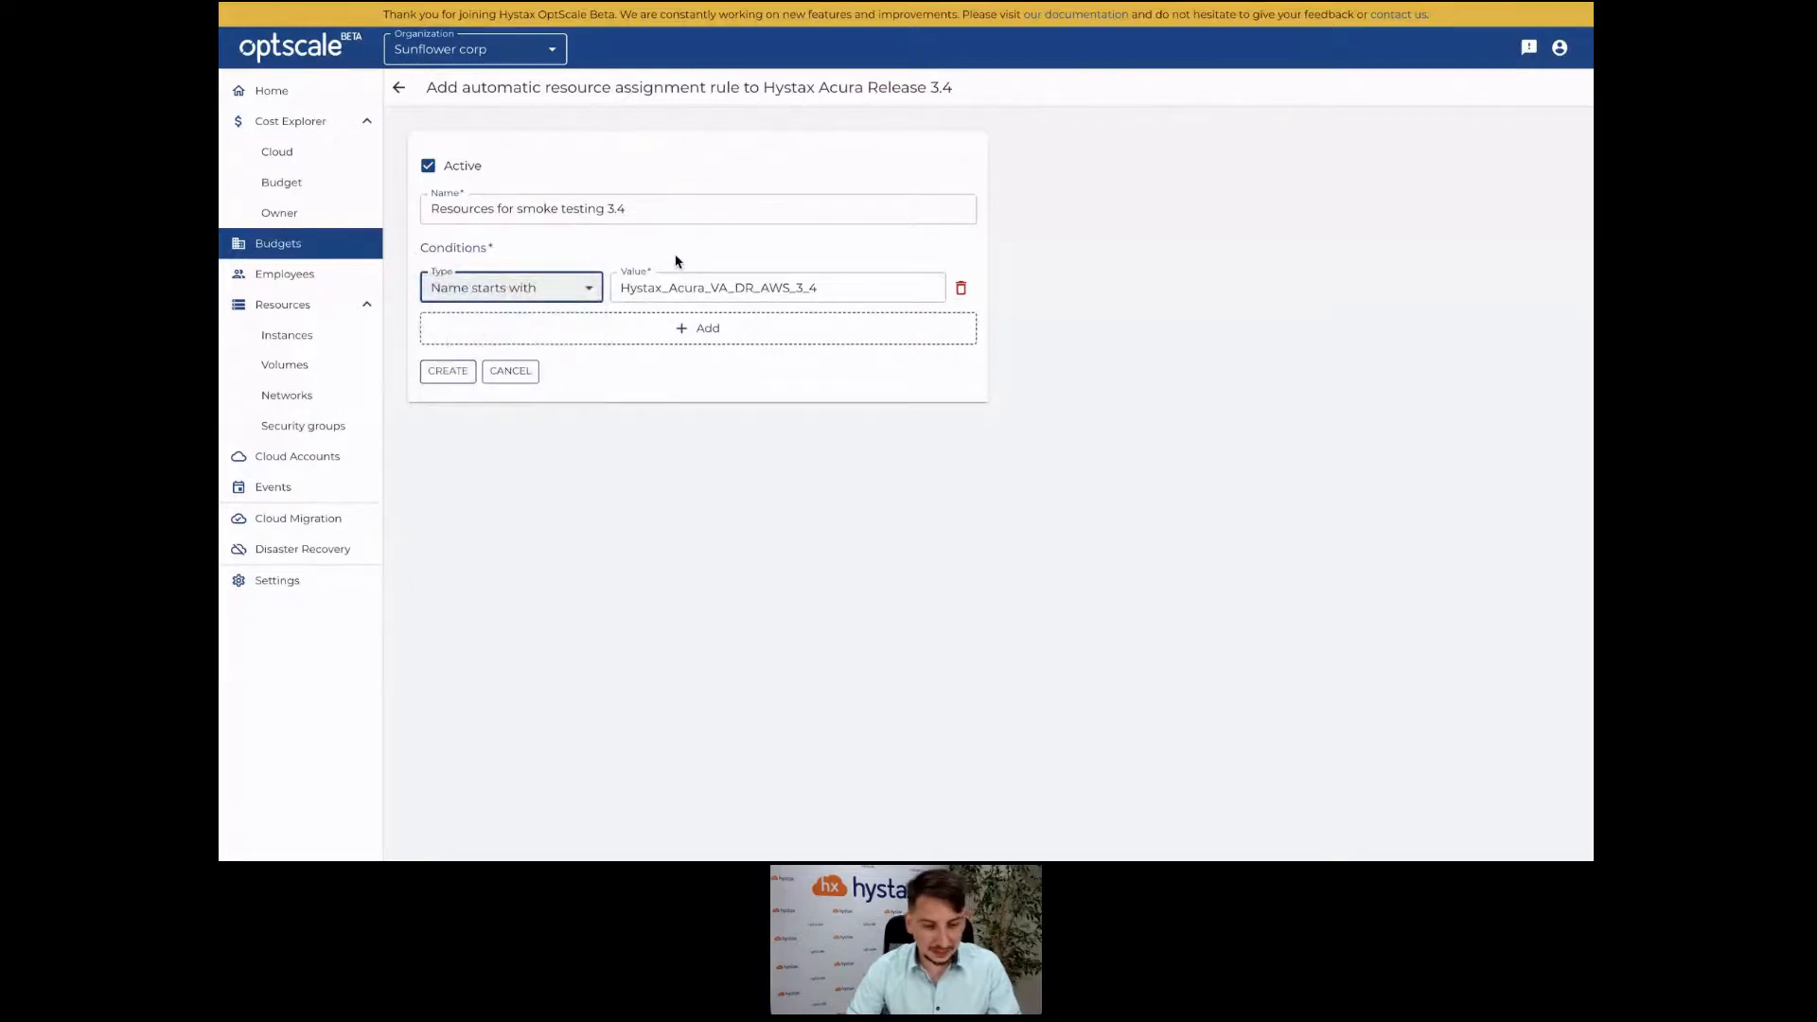
pyautogui.click(574, 291)
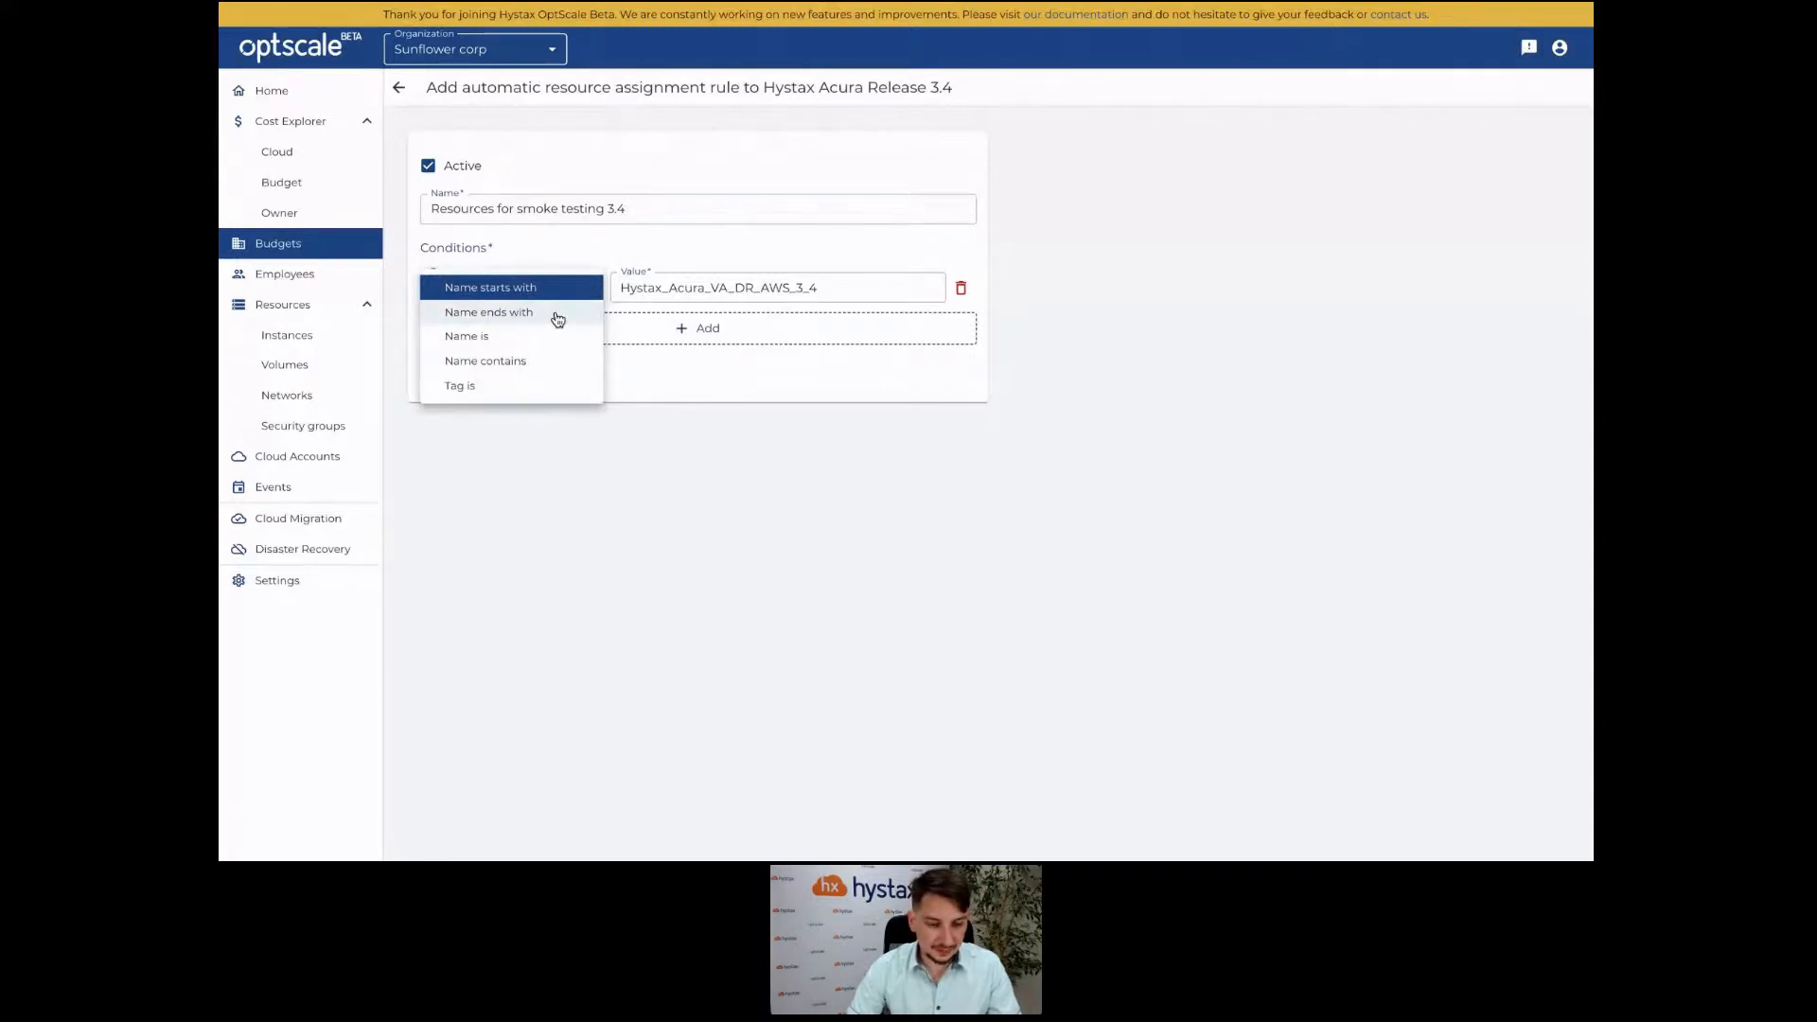
pyautogui.click(735, 367)
# Add a second 'Tag is' condition, then cancel the draft rule to return to the budget page.
pyautogui.click(720, 351)
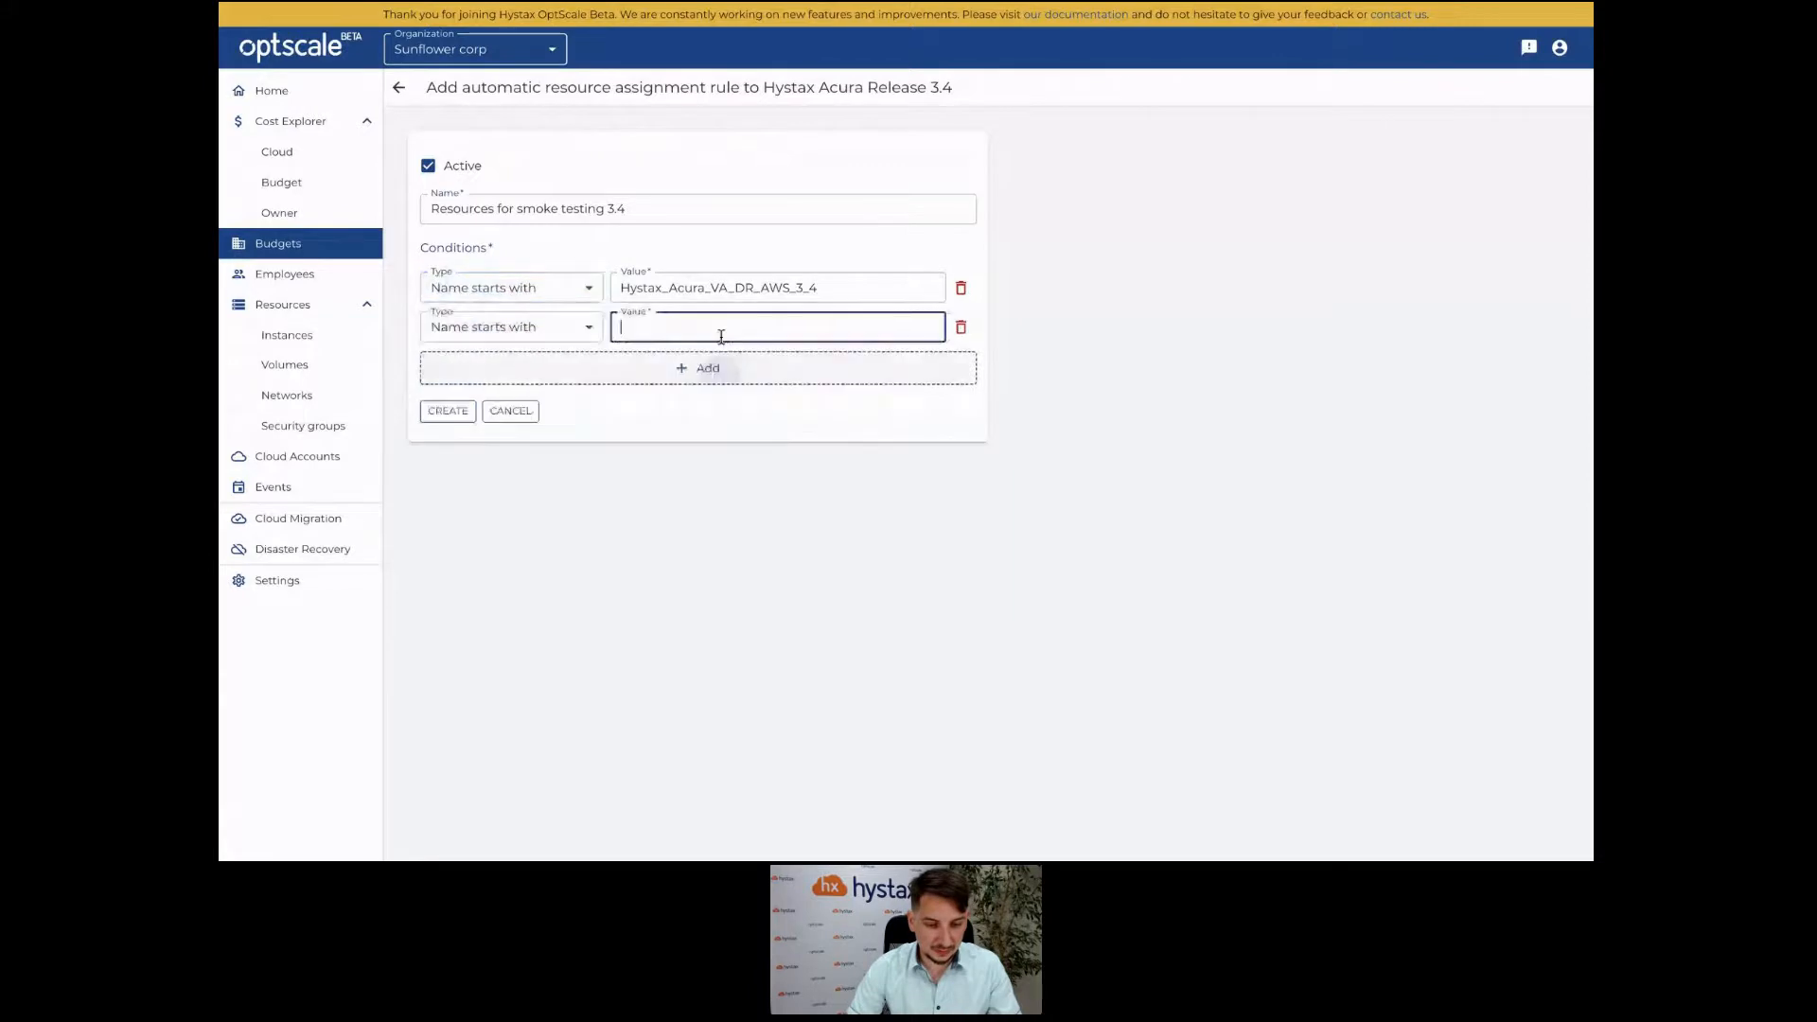
pyautogui.click(588, 327)
pyautogui.click(771, 287)
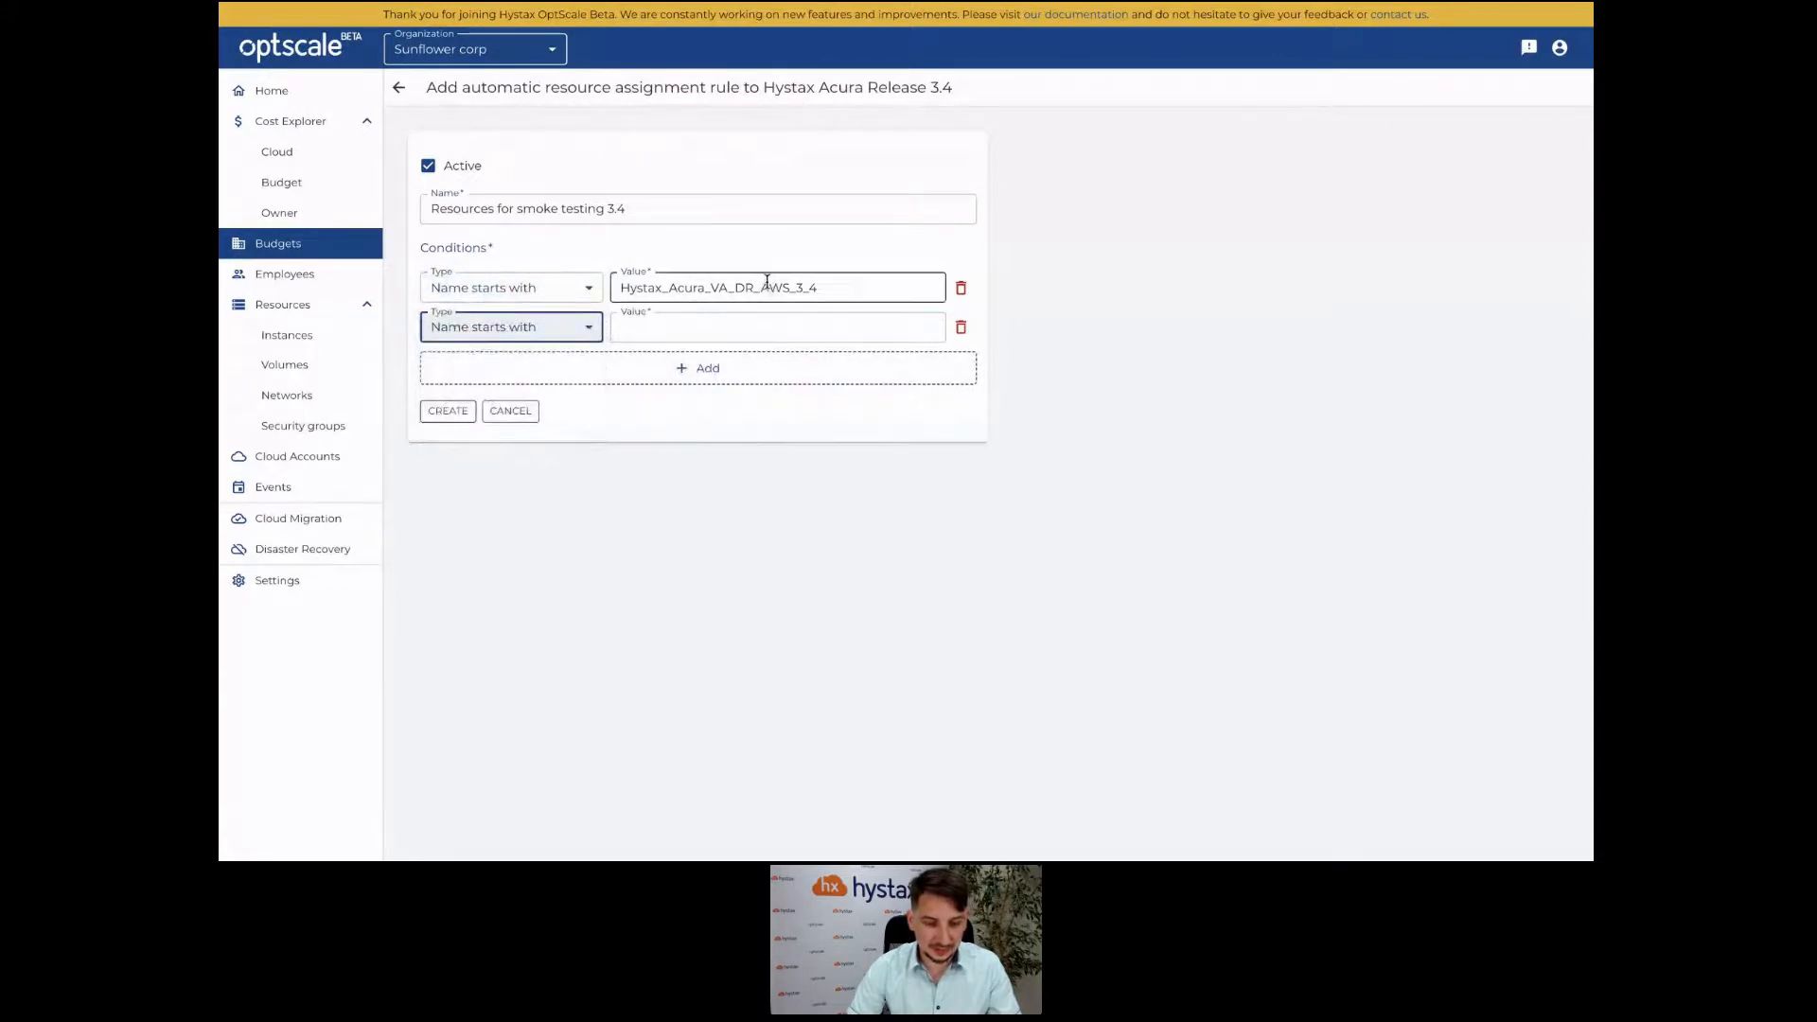
pyautogui.click(589, 327)
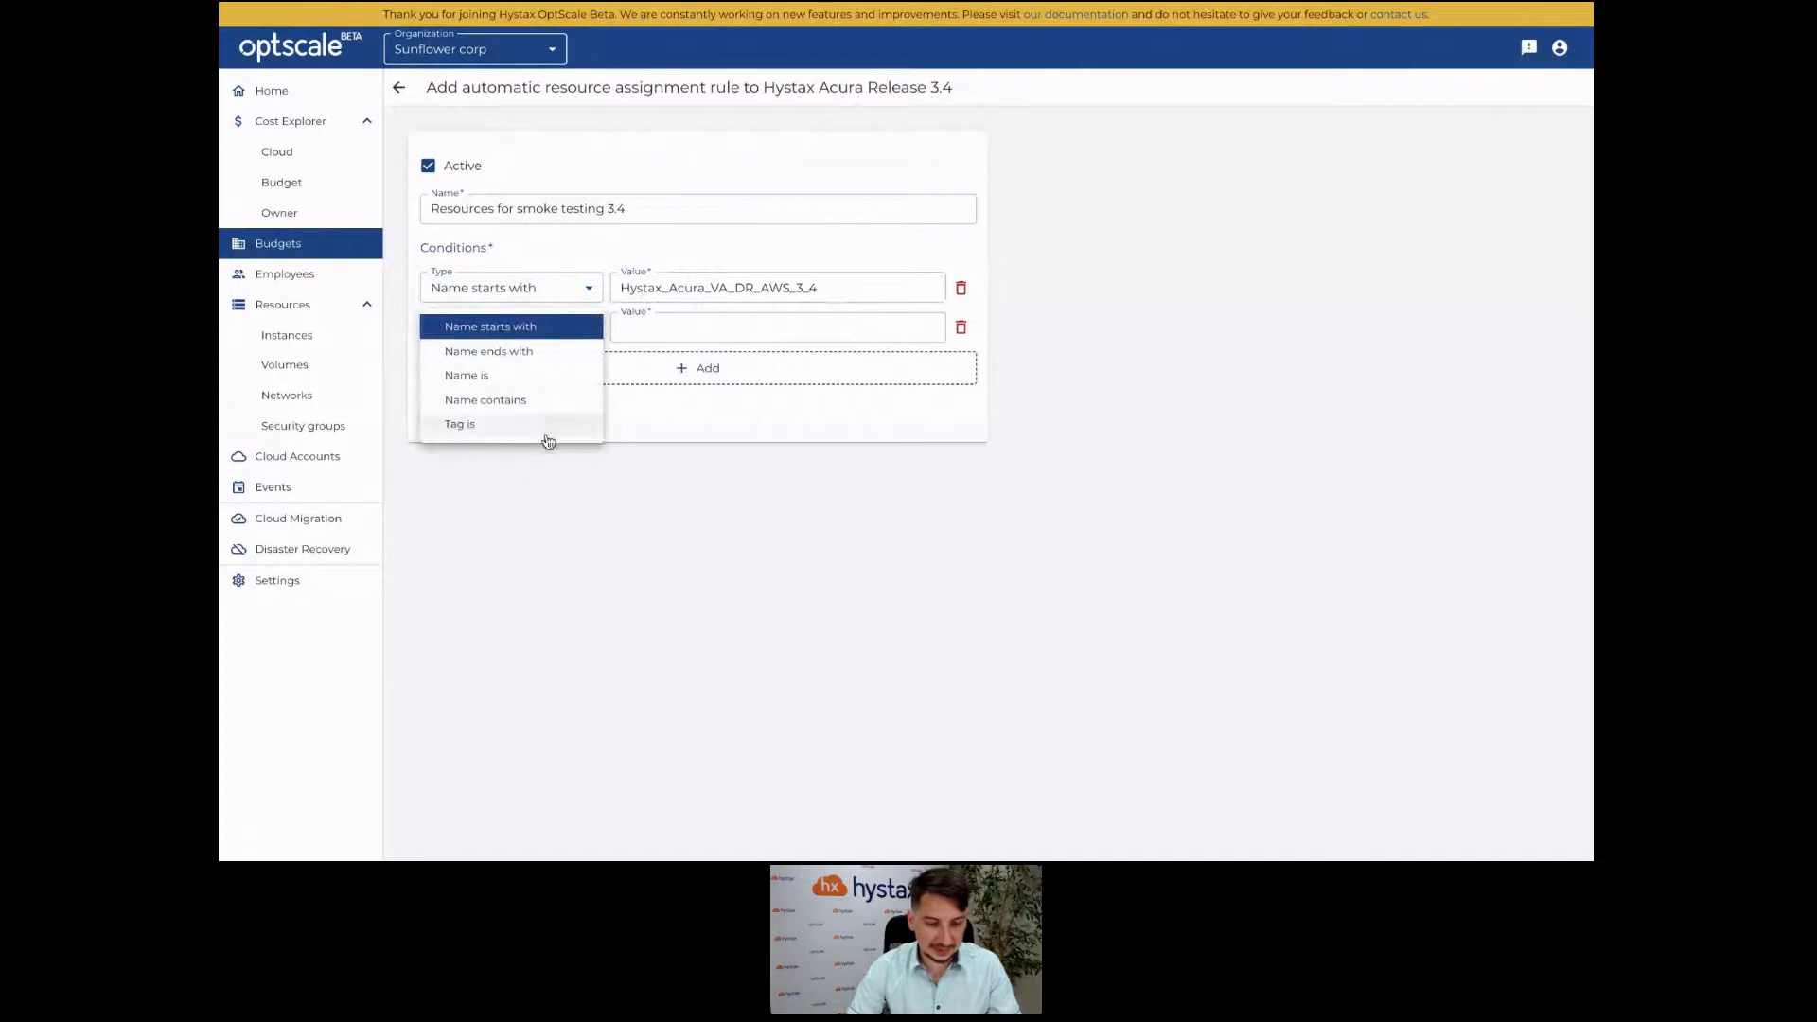
pyautogui.click(547, 426)
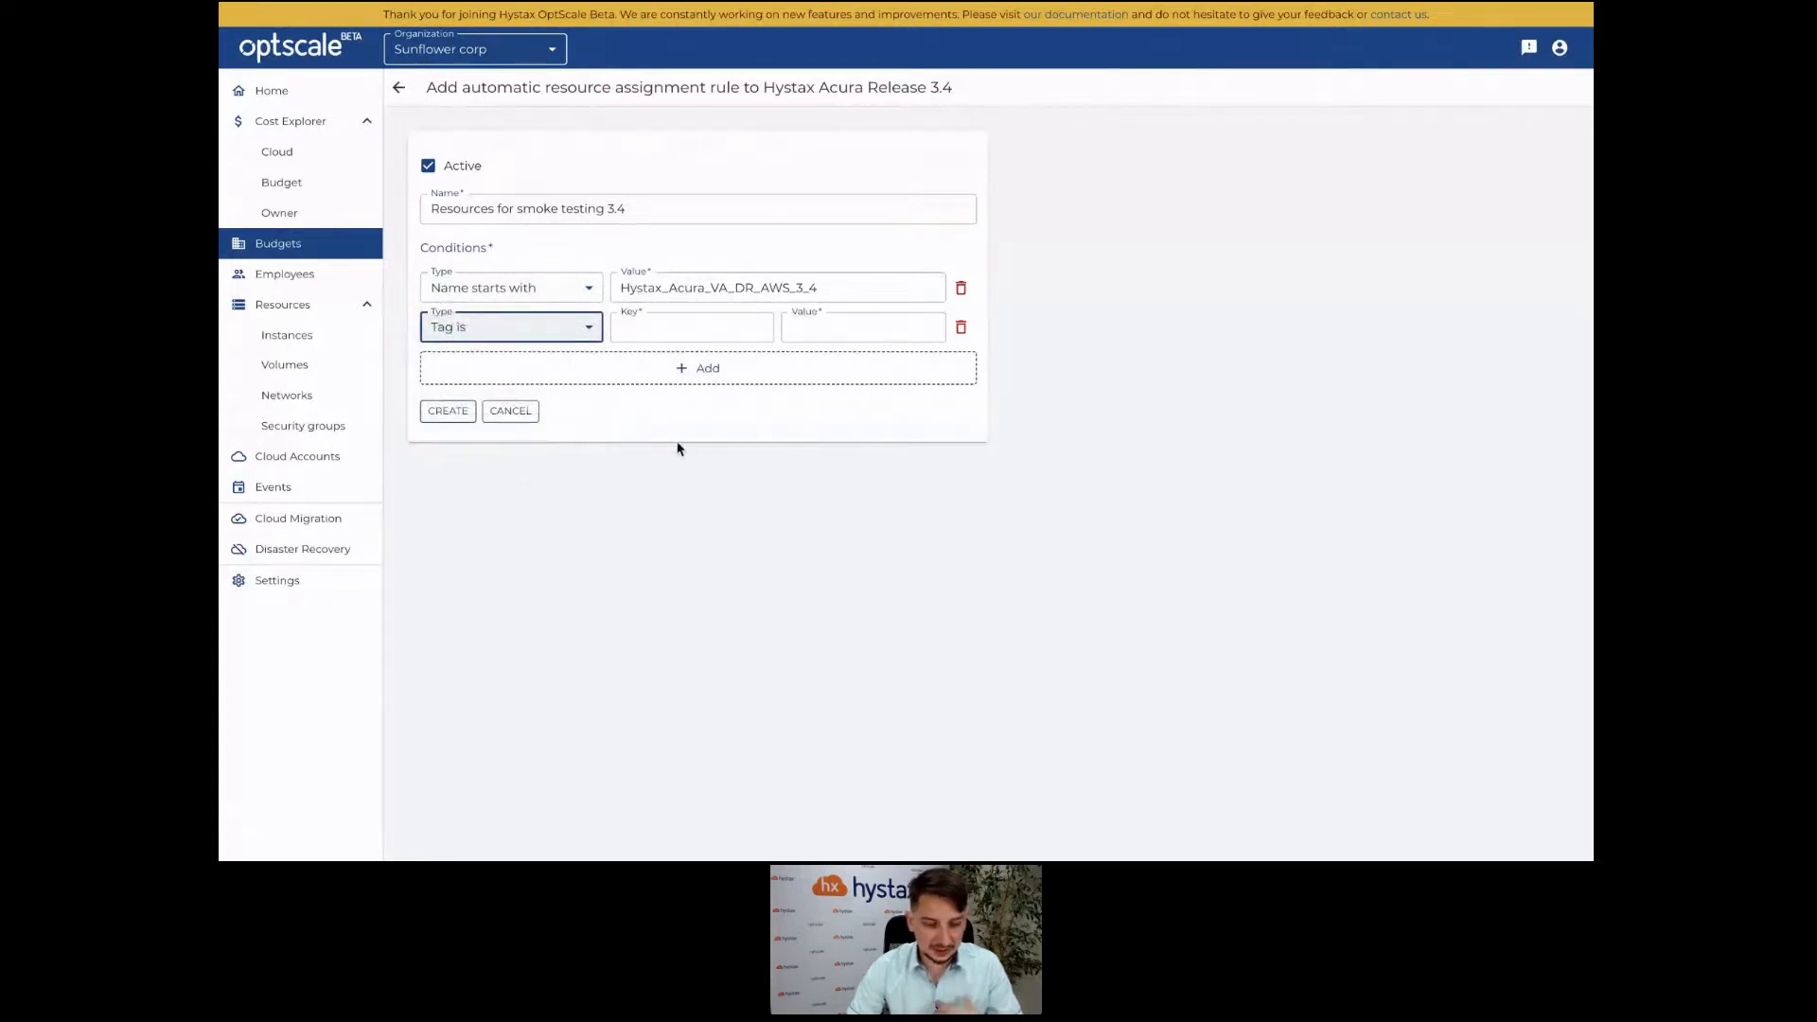
pyautogui.click(524, 414)
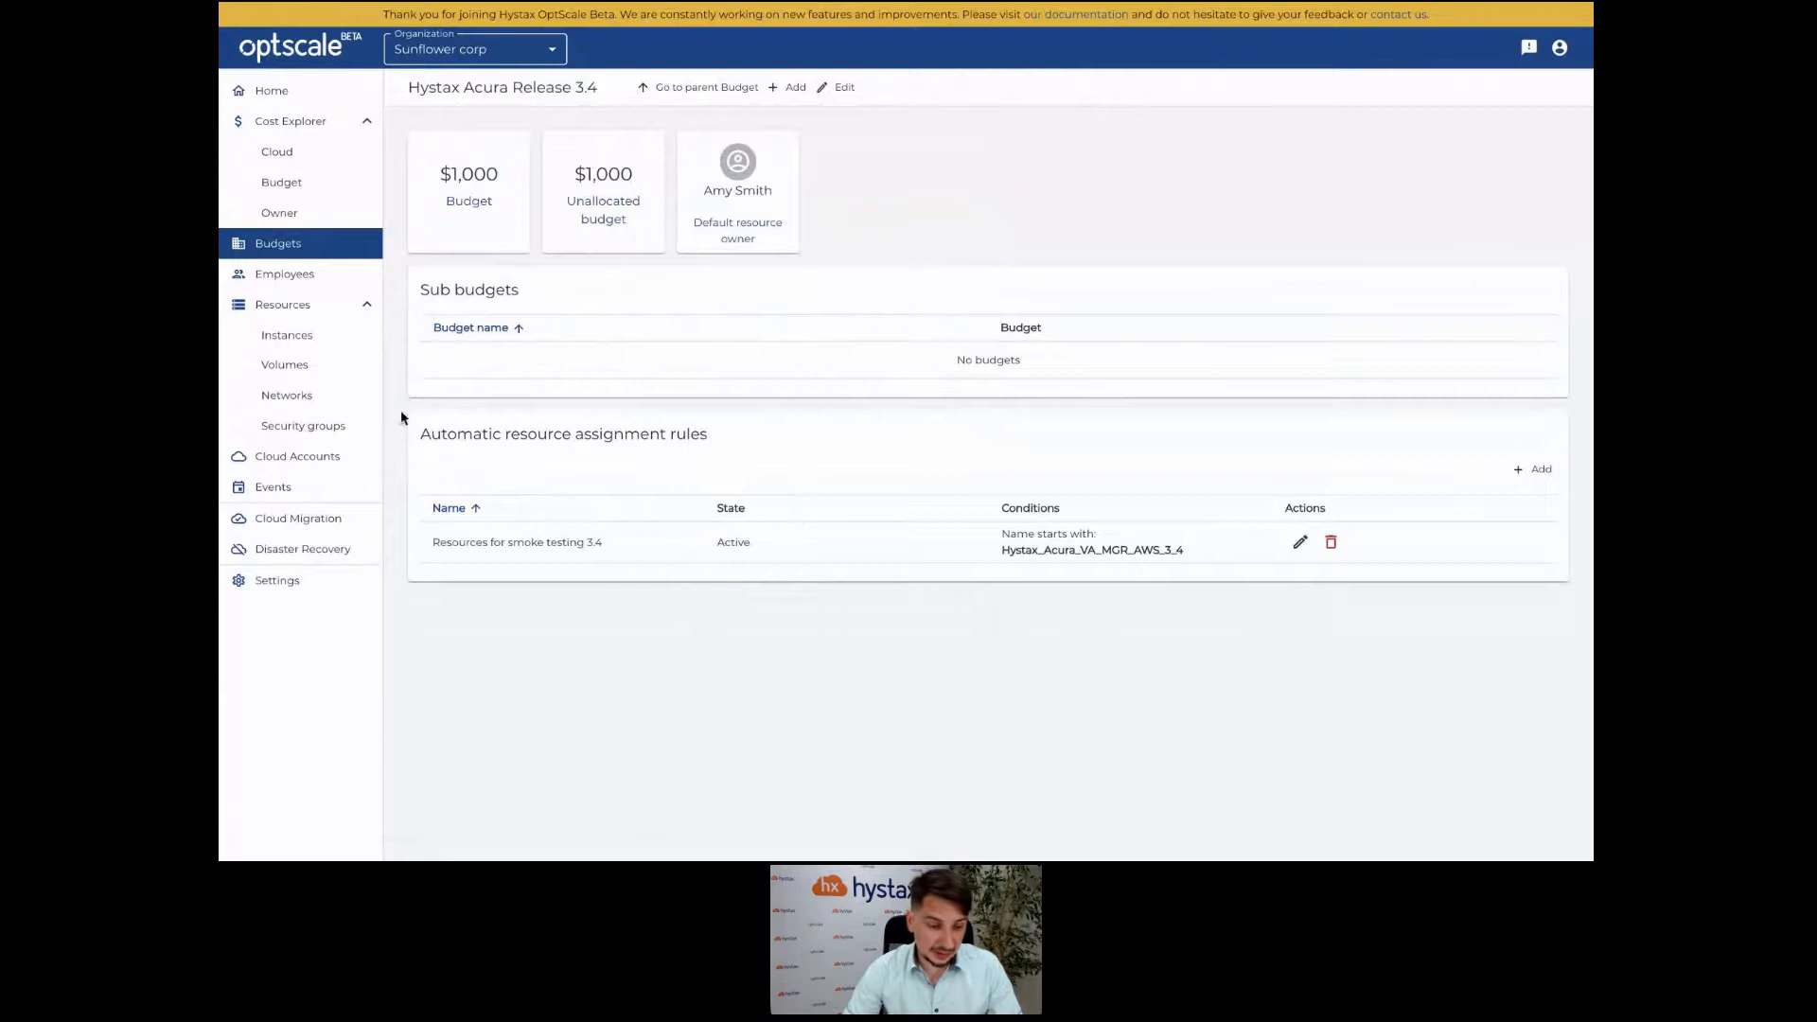
# Open Resources > Instances to list the organization's nine AWS instances.
pyautogui.click(336, 336)
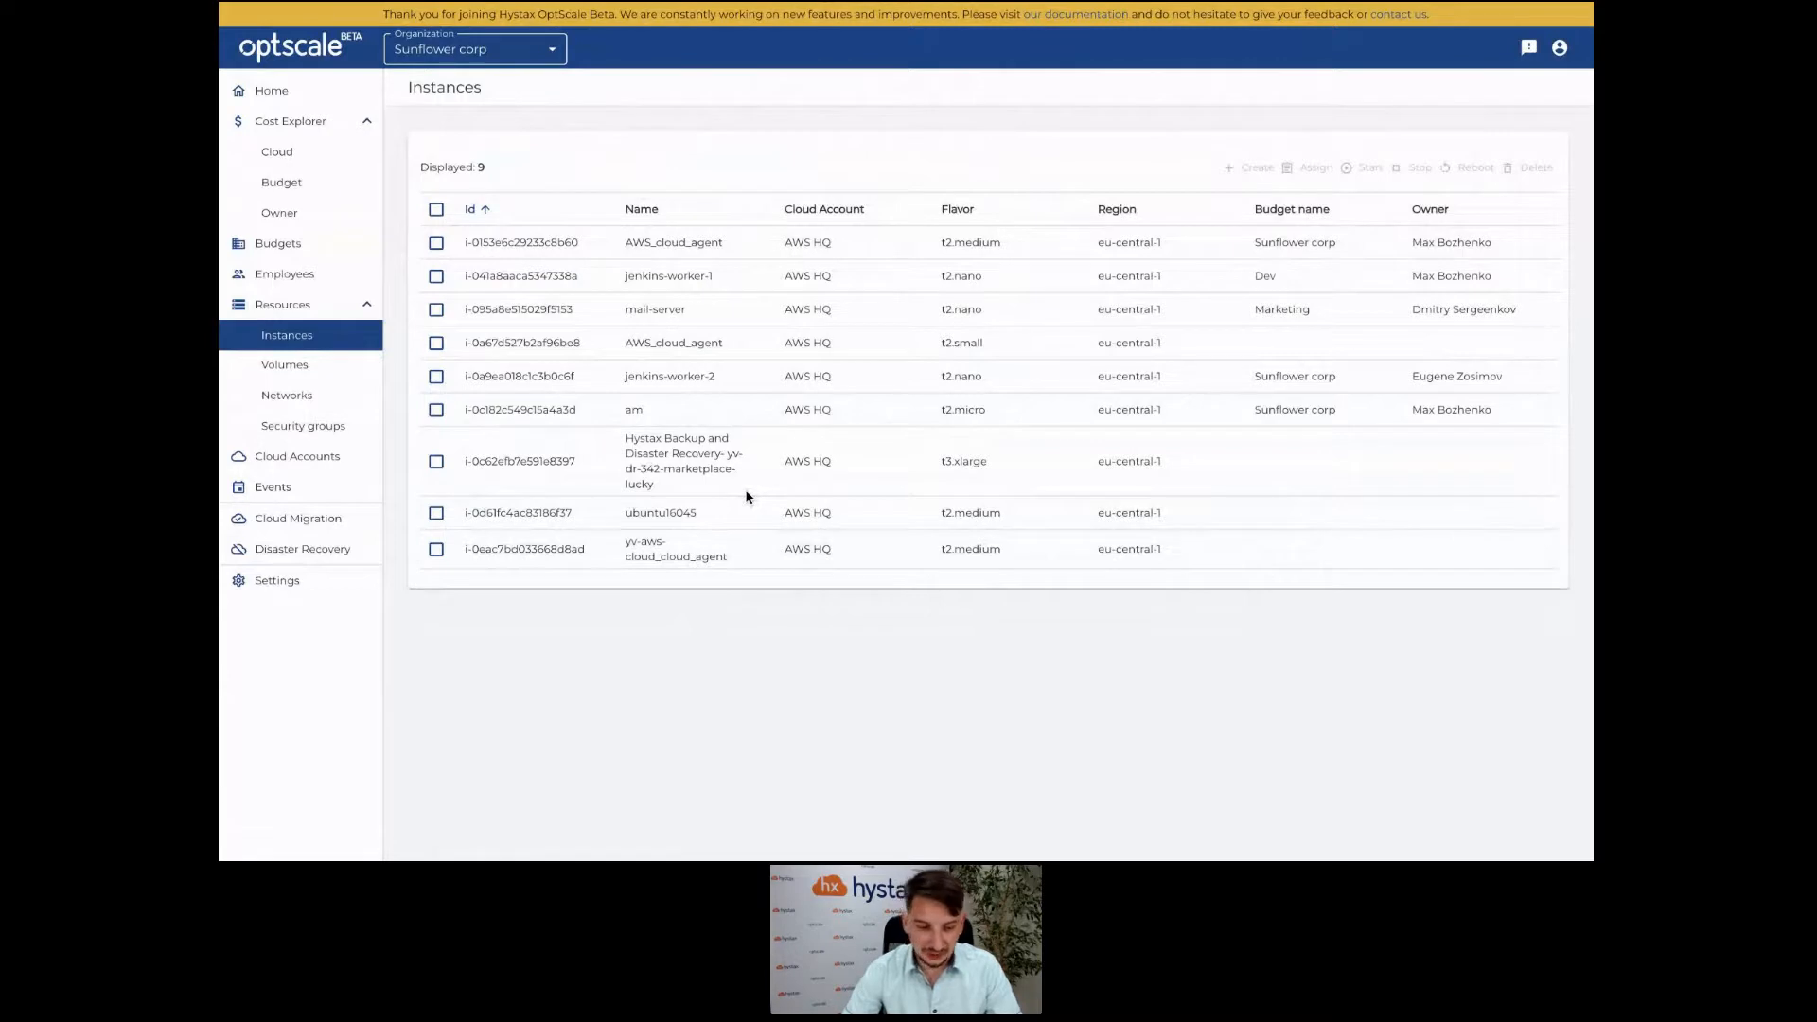
# Select mail-server, AWS_cloud_agent (t2.small) and jenkins-worker-2, and open the Assign resources panel.
pyautogui.click(436, 343)
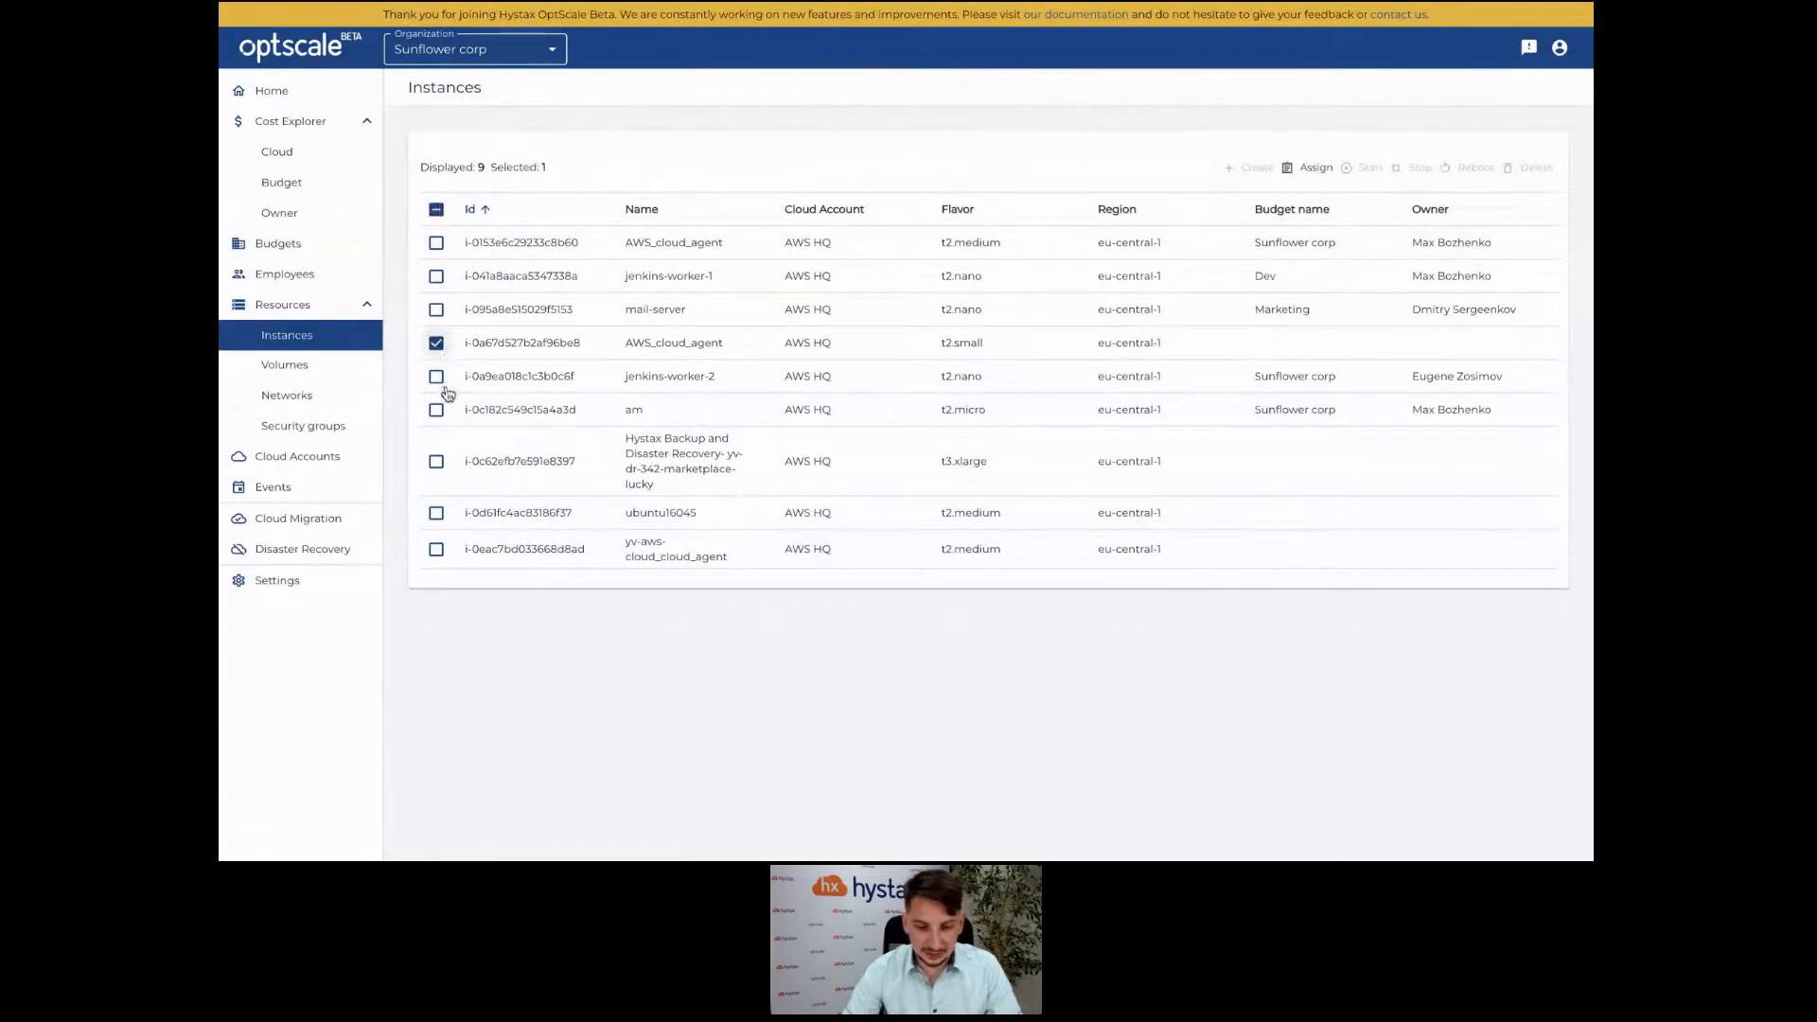
pyautogui.click(437, 409)
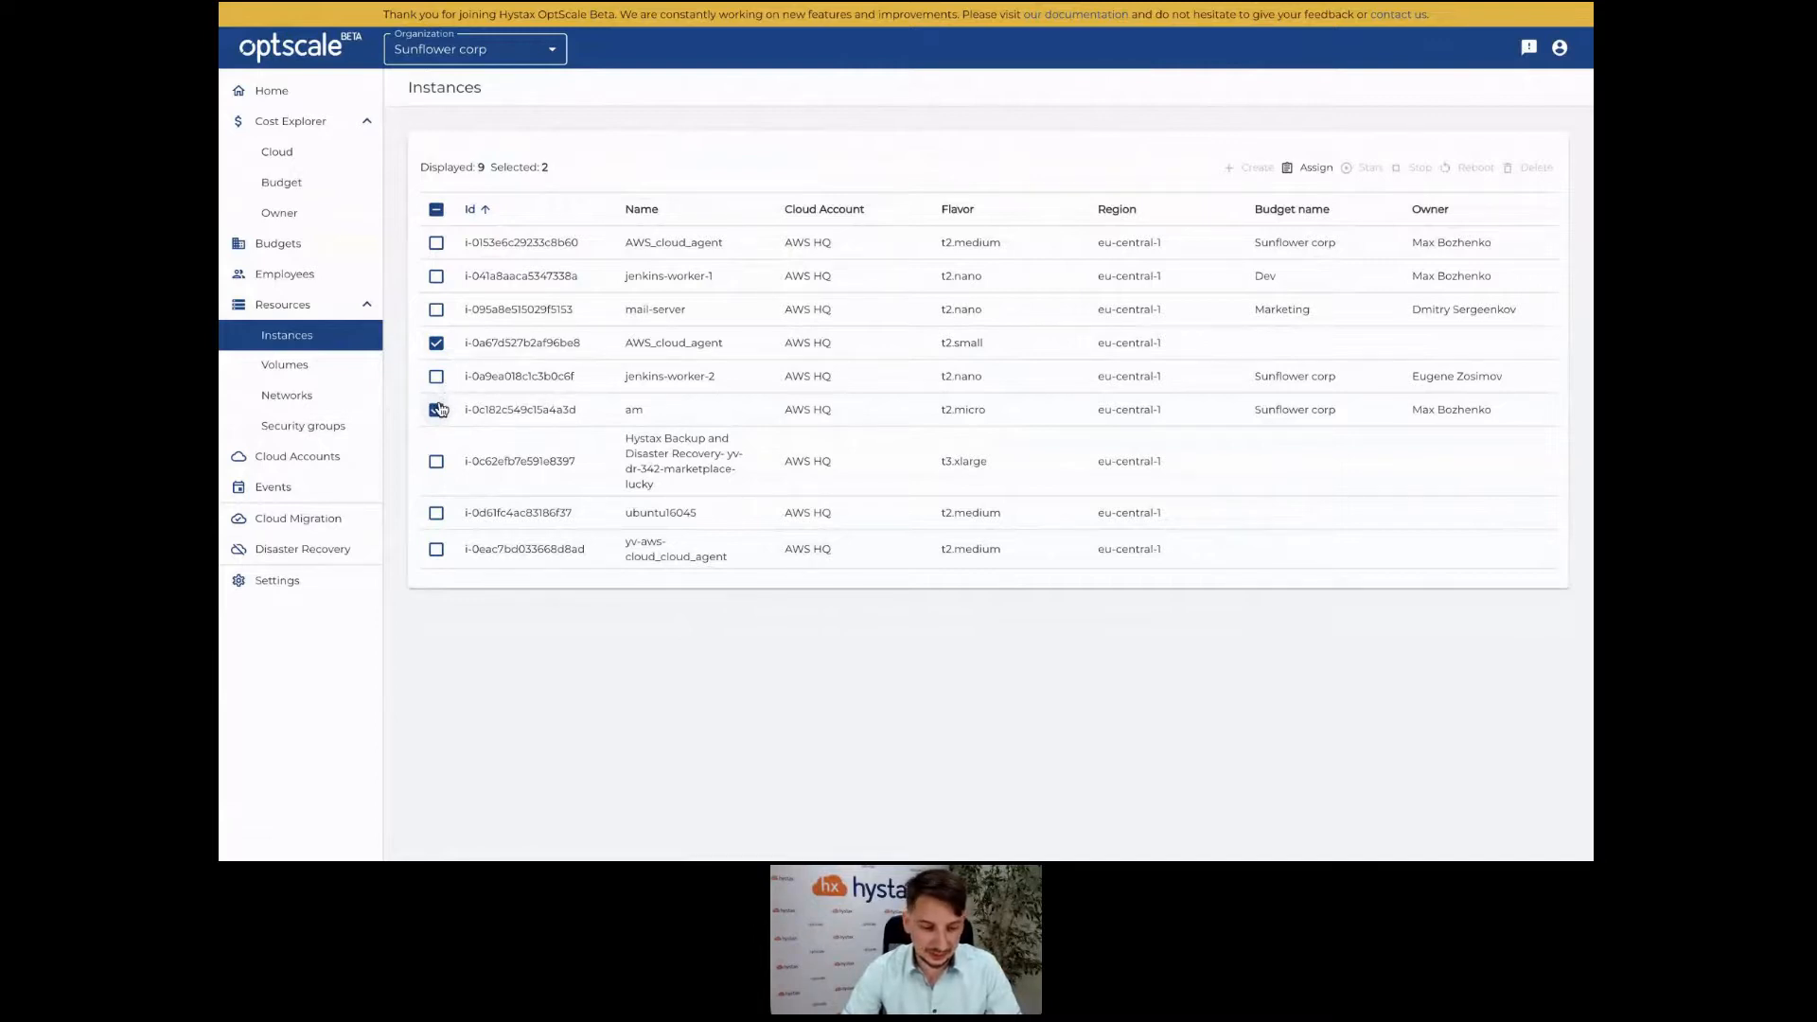
pyautogui.click(438, 409)
pyautogui.click(436, 342)
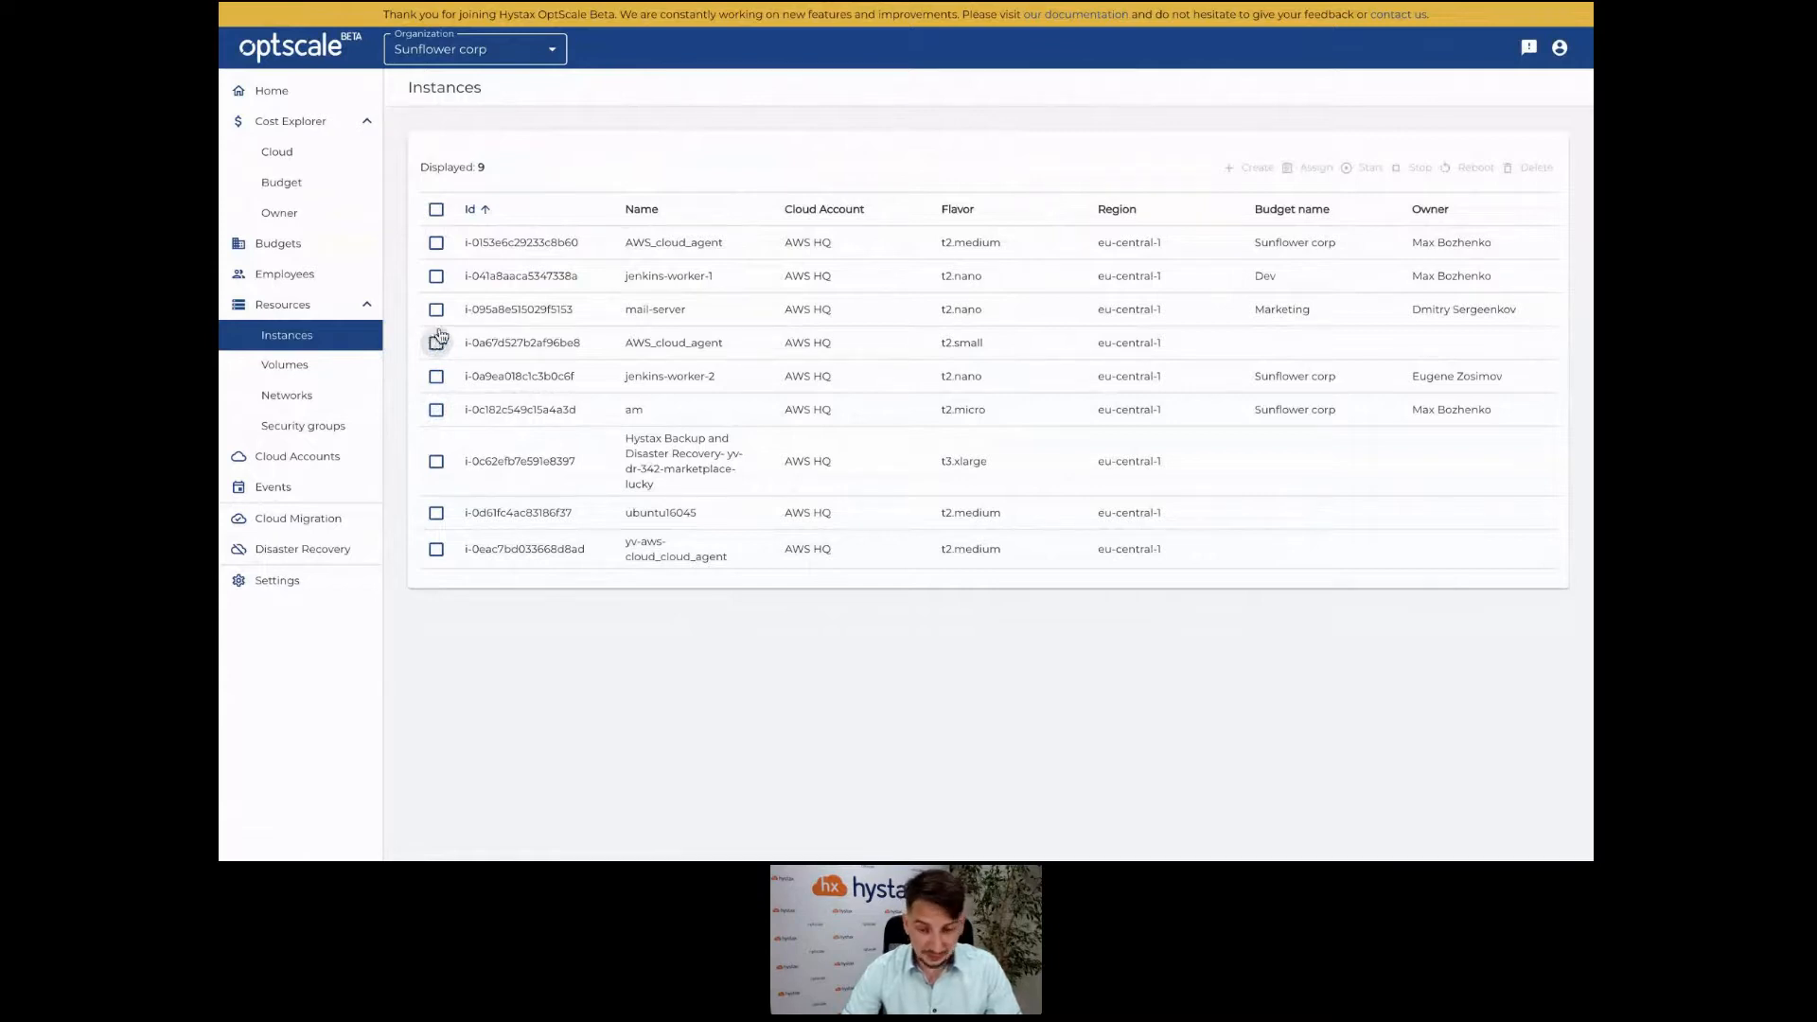
pyautogui.click(436, 310)
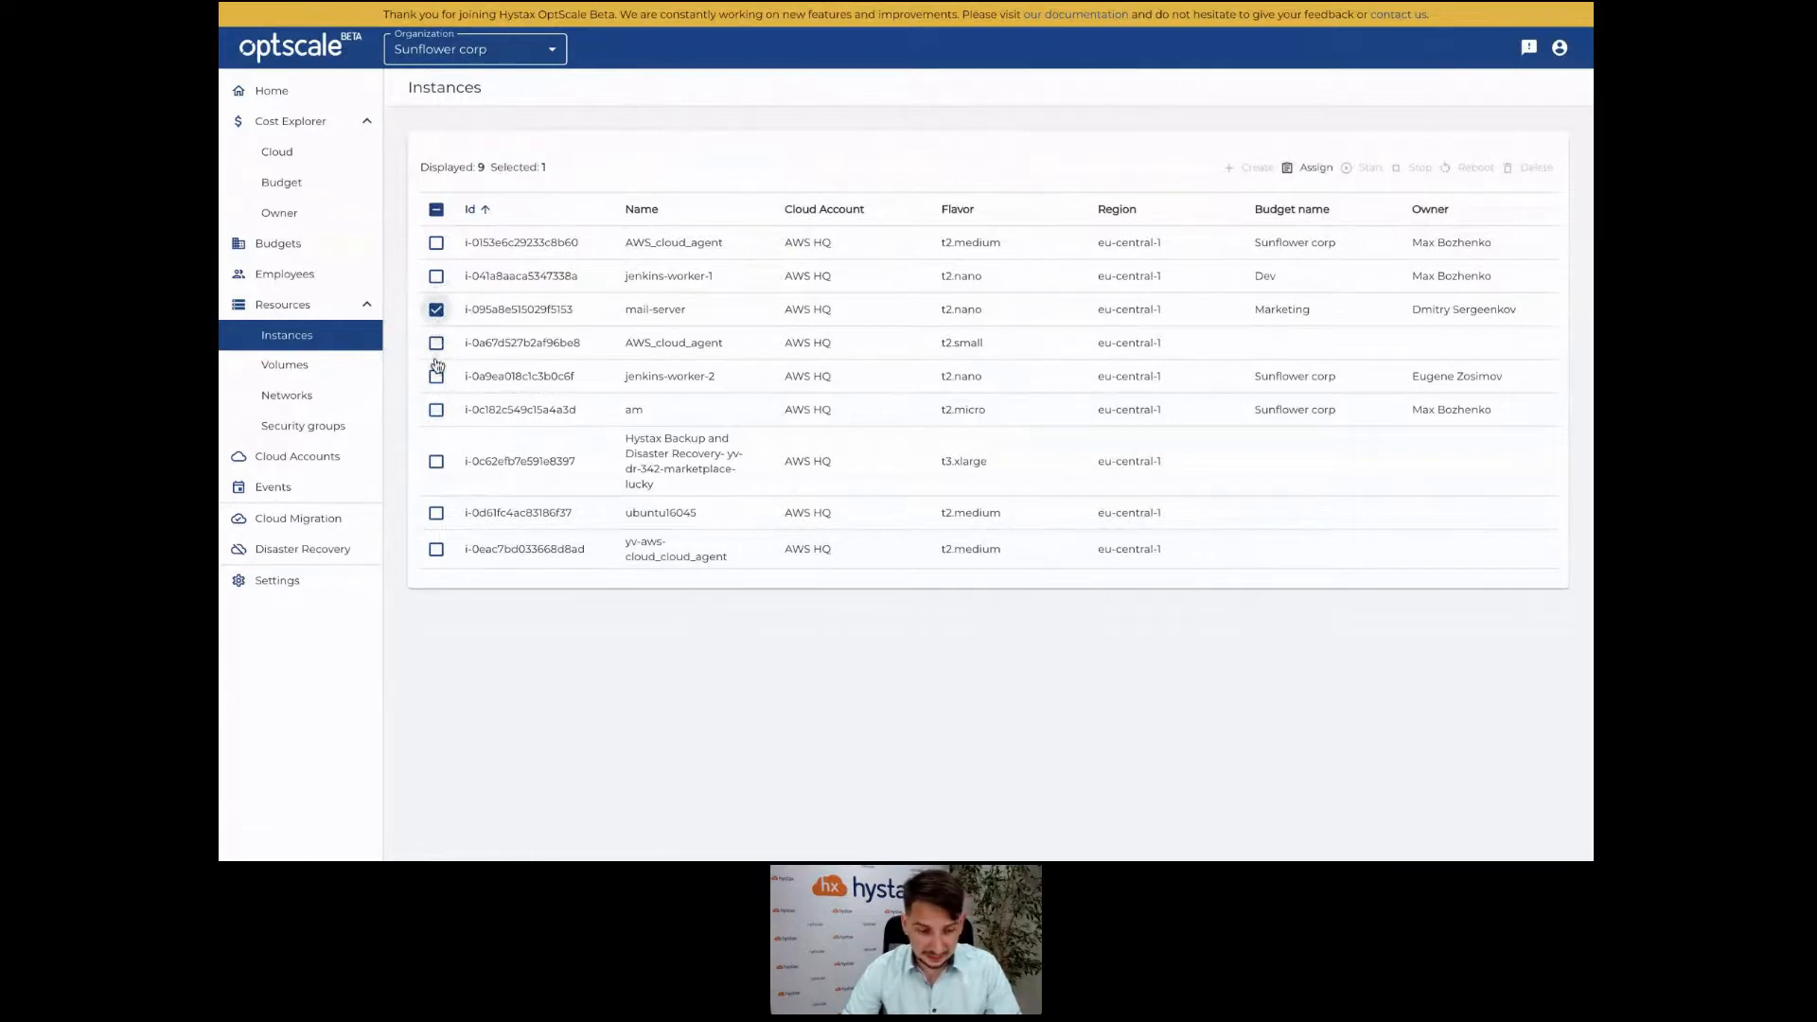
pyautogui.click(436, 344)
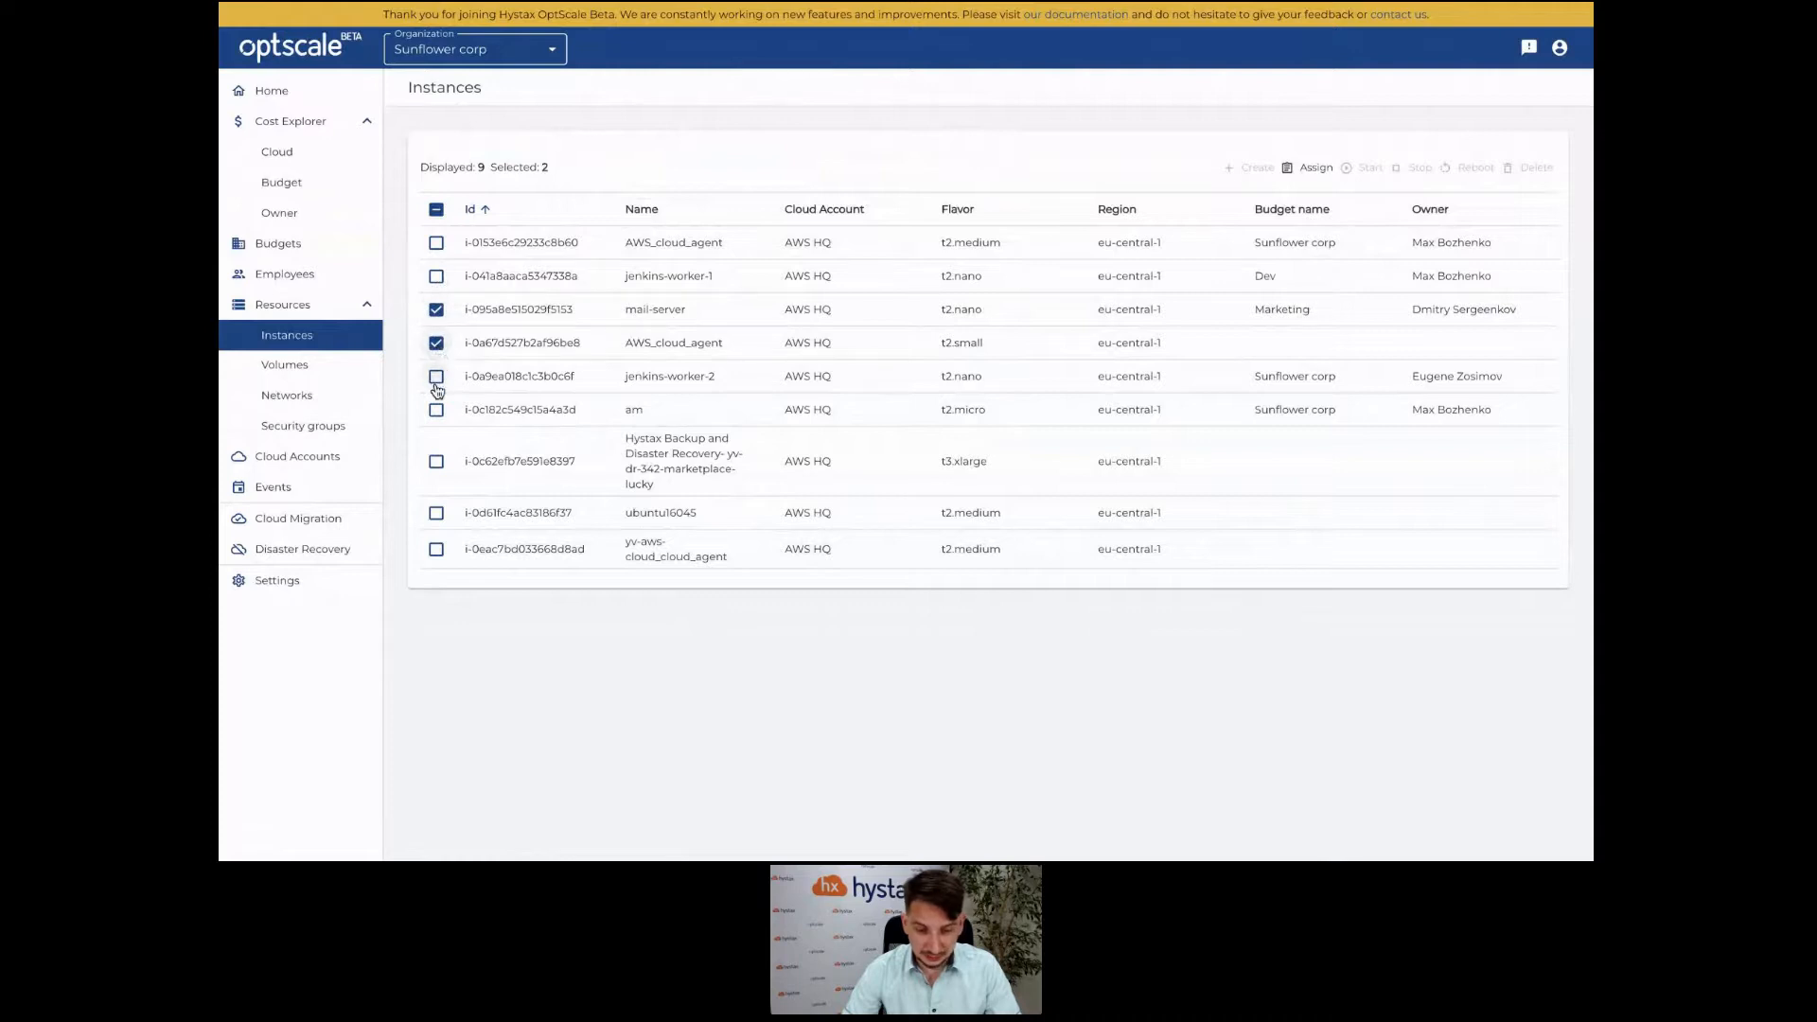
pyautogui.click(436, 376)
pyautogui.click(1317, 167)
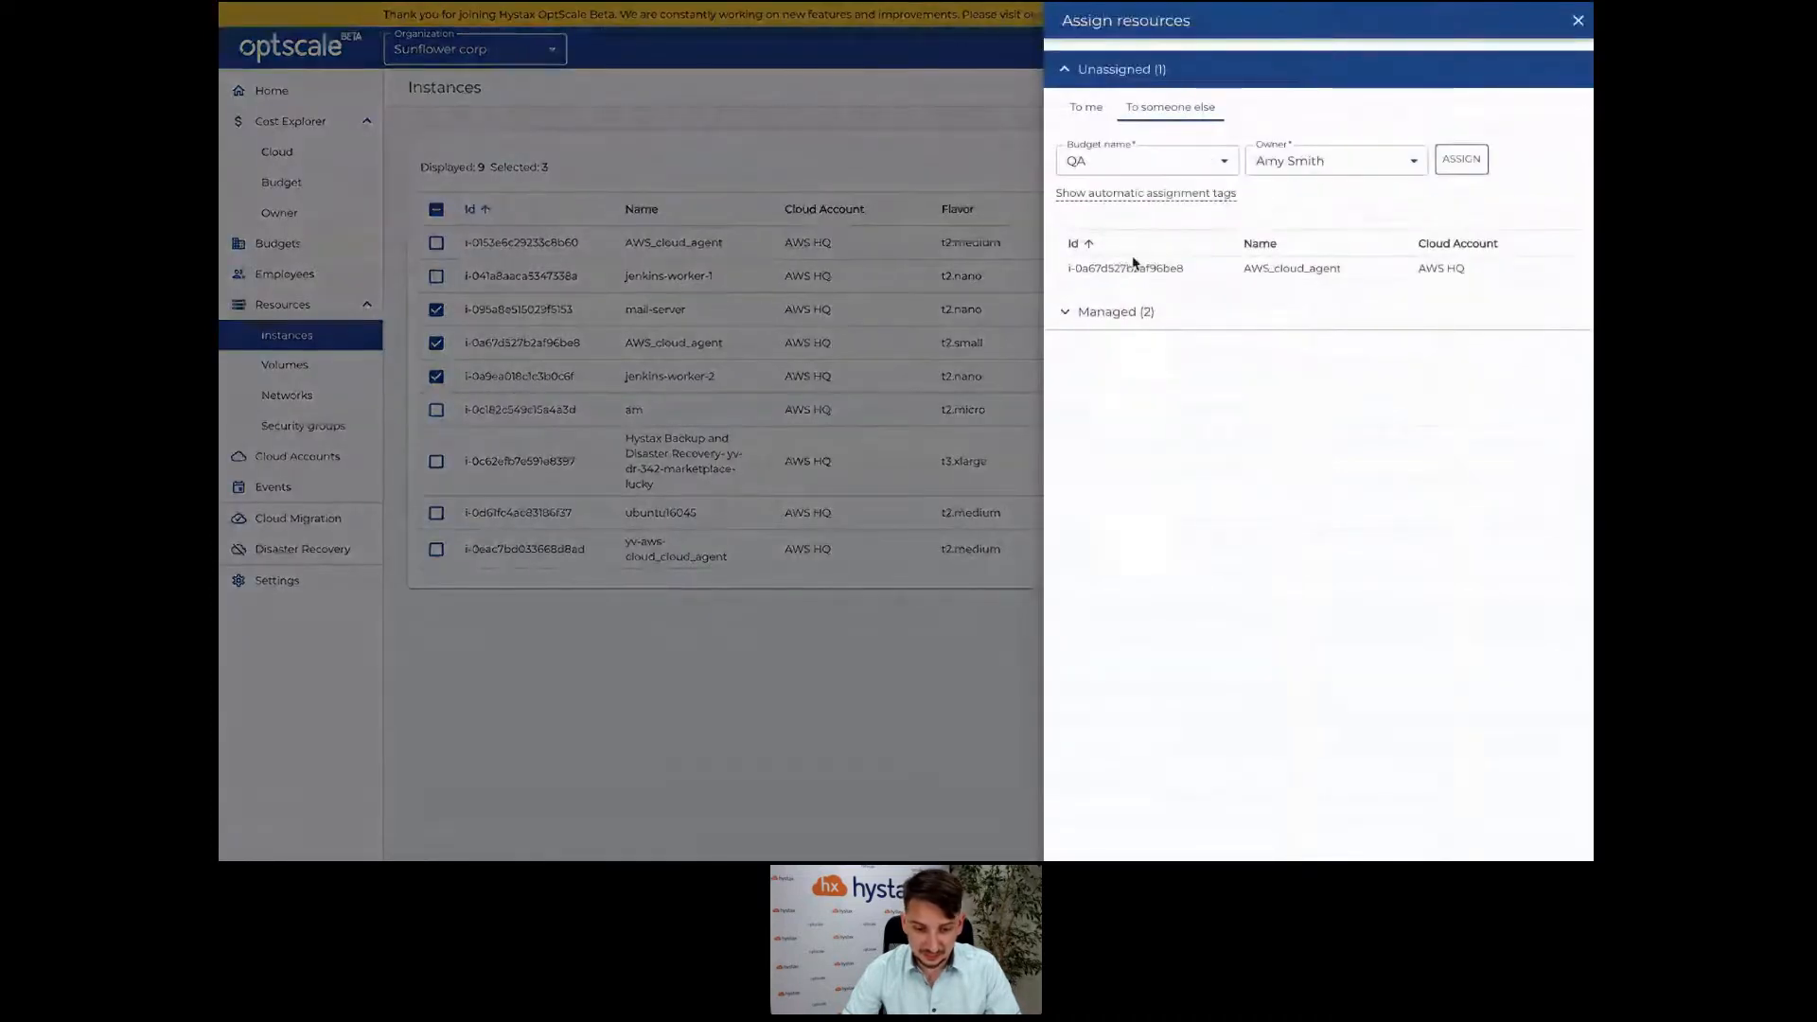
# Add jenkins-worker-1 to the selection and send its ownership request to another employee.
pyautogui.click(1005, 360)
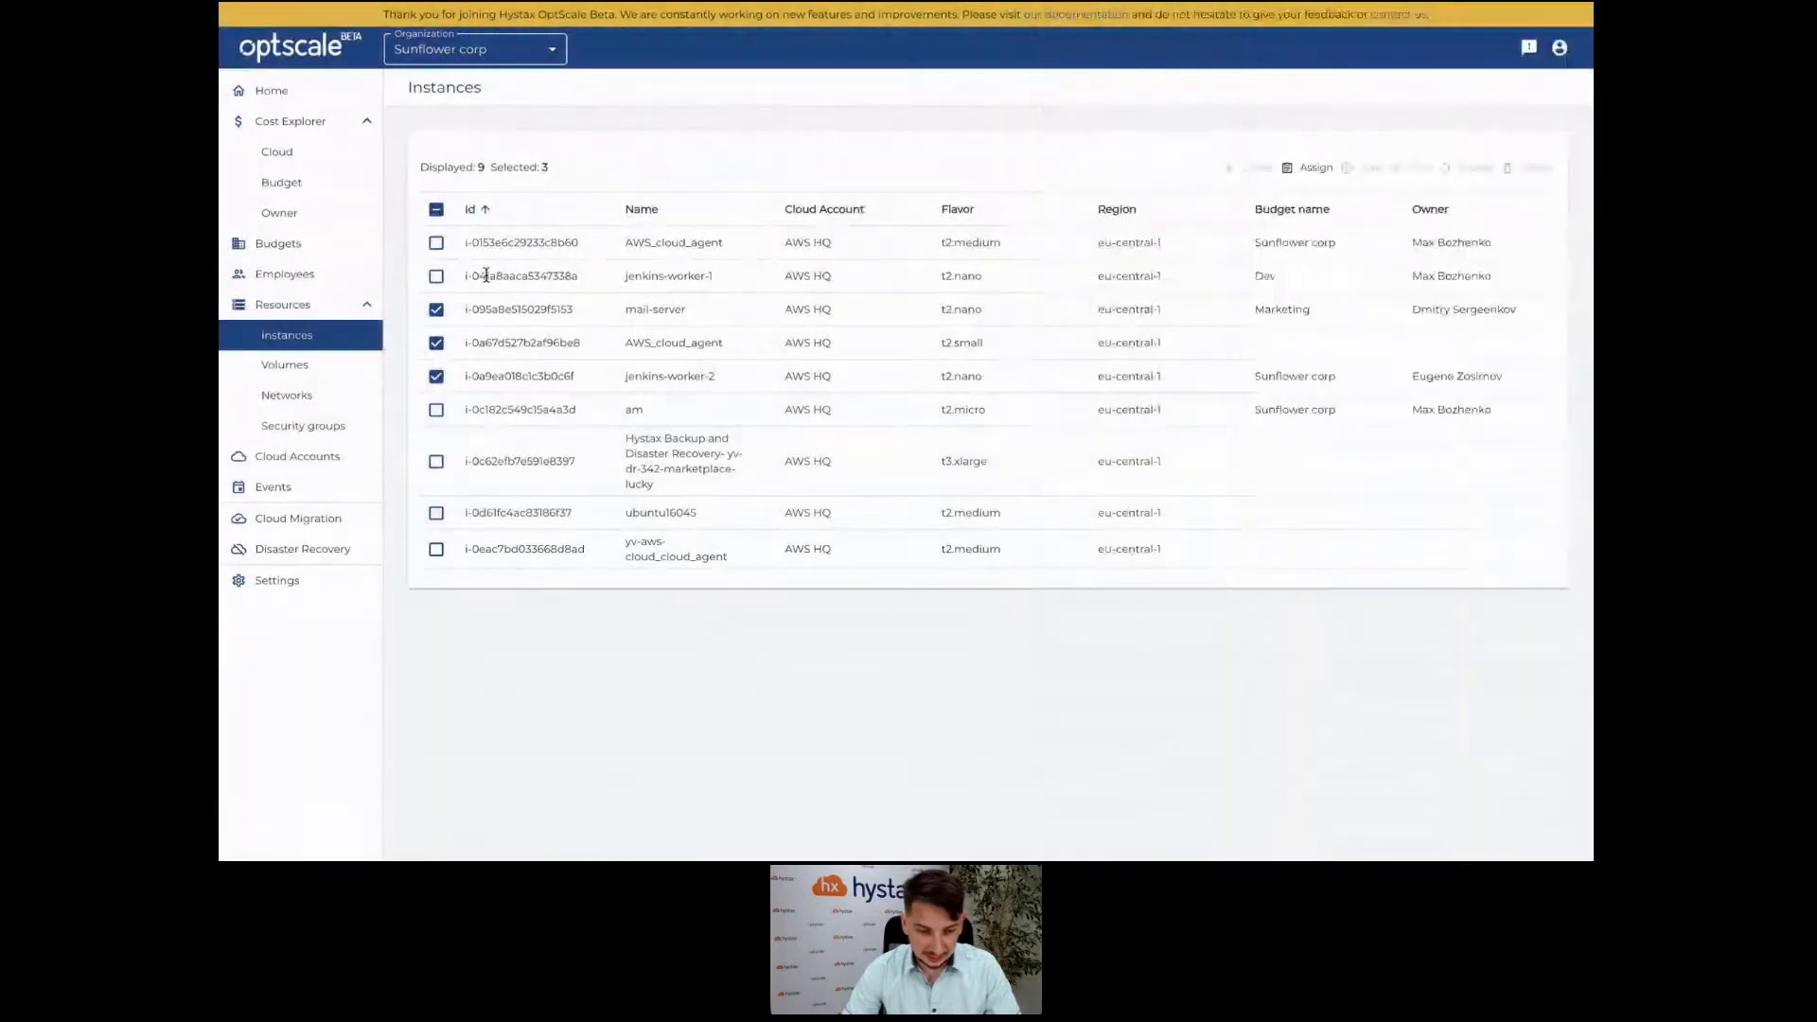
pyautogui.click(436, 276)
pyautogui.click(1314, 168)
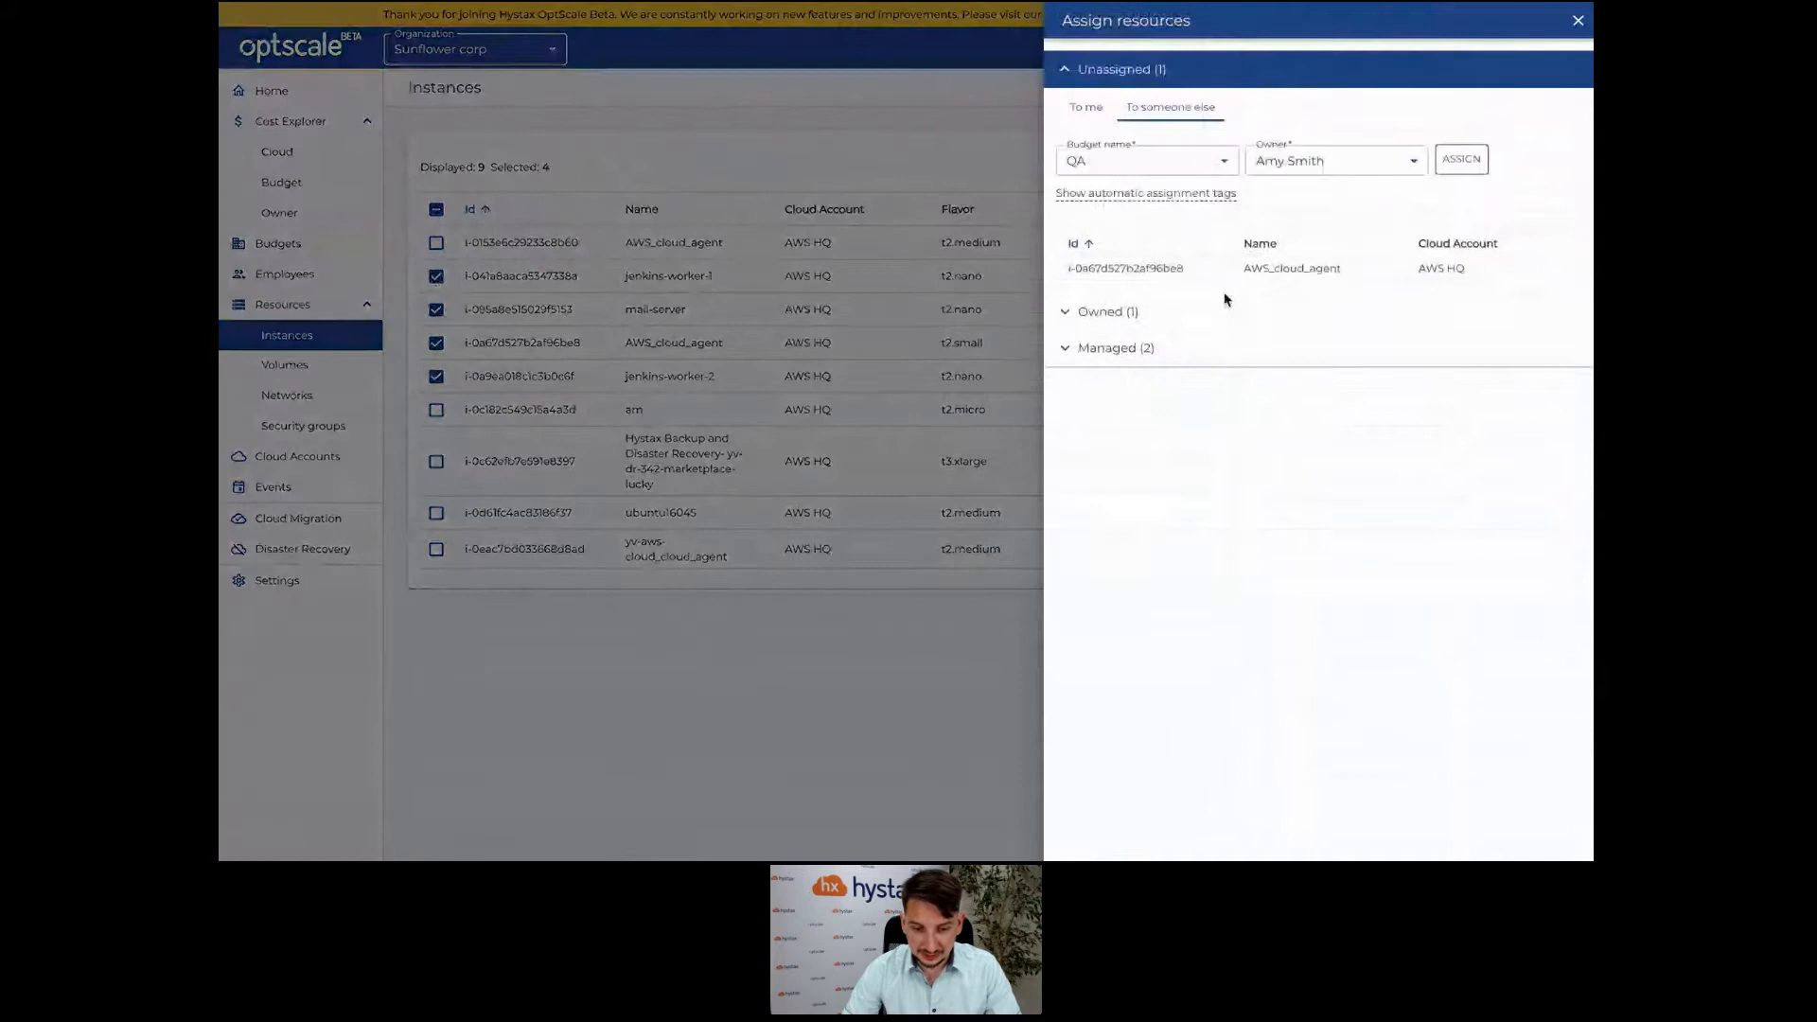
pyautogui.click(1225, 301)
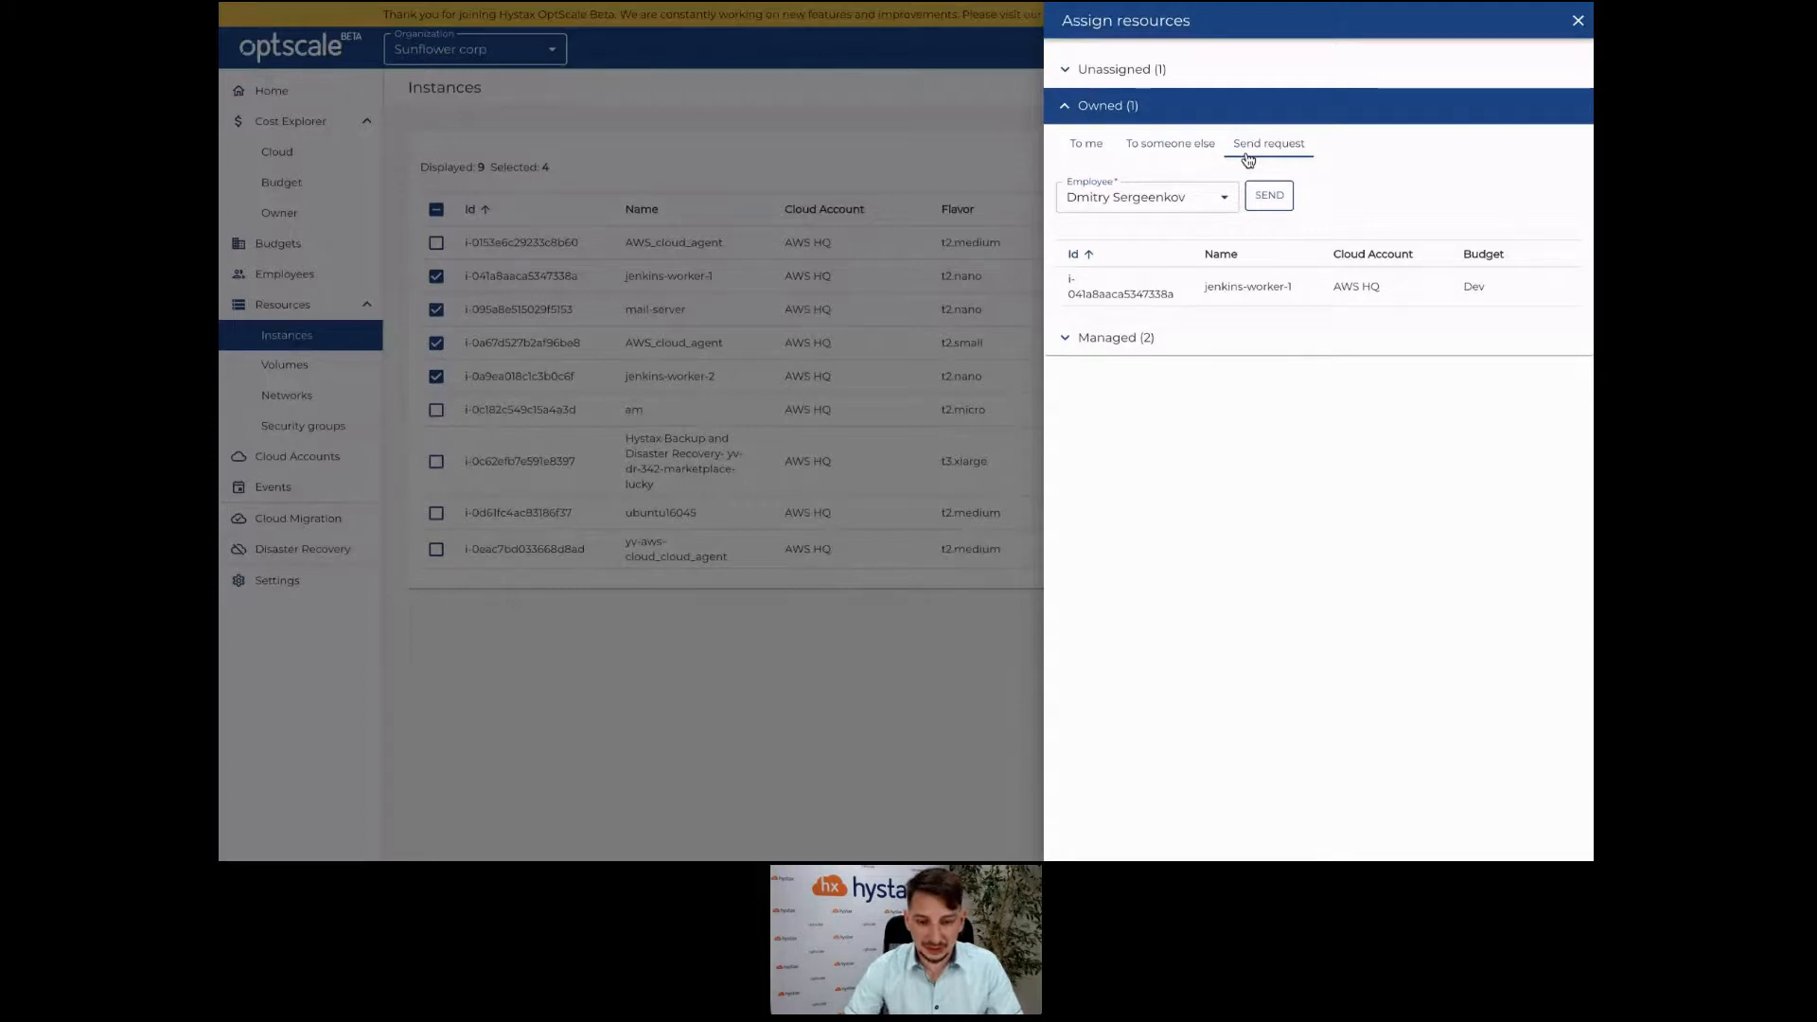
pyautogui.click(1192, 196)
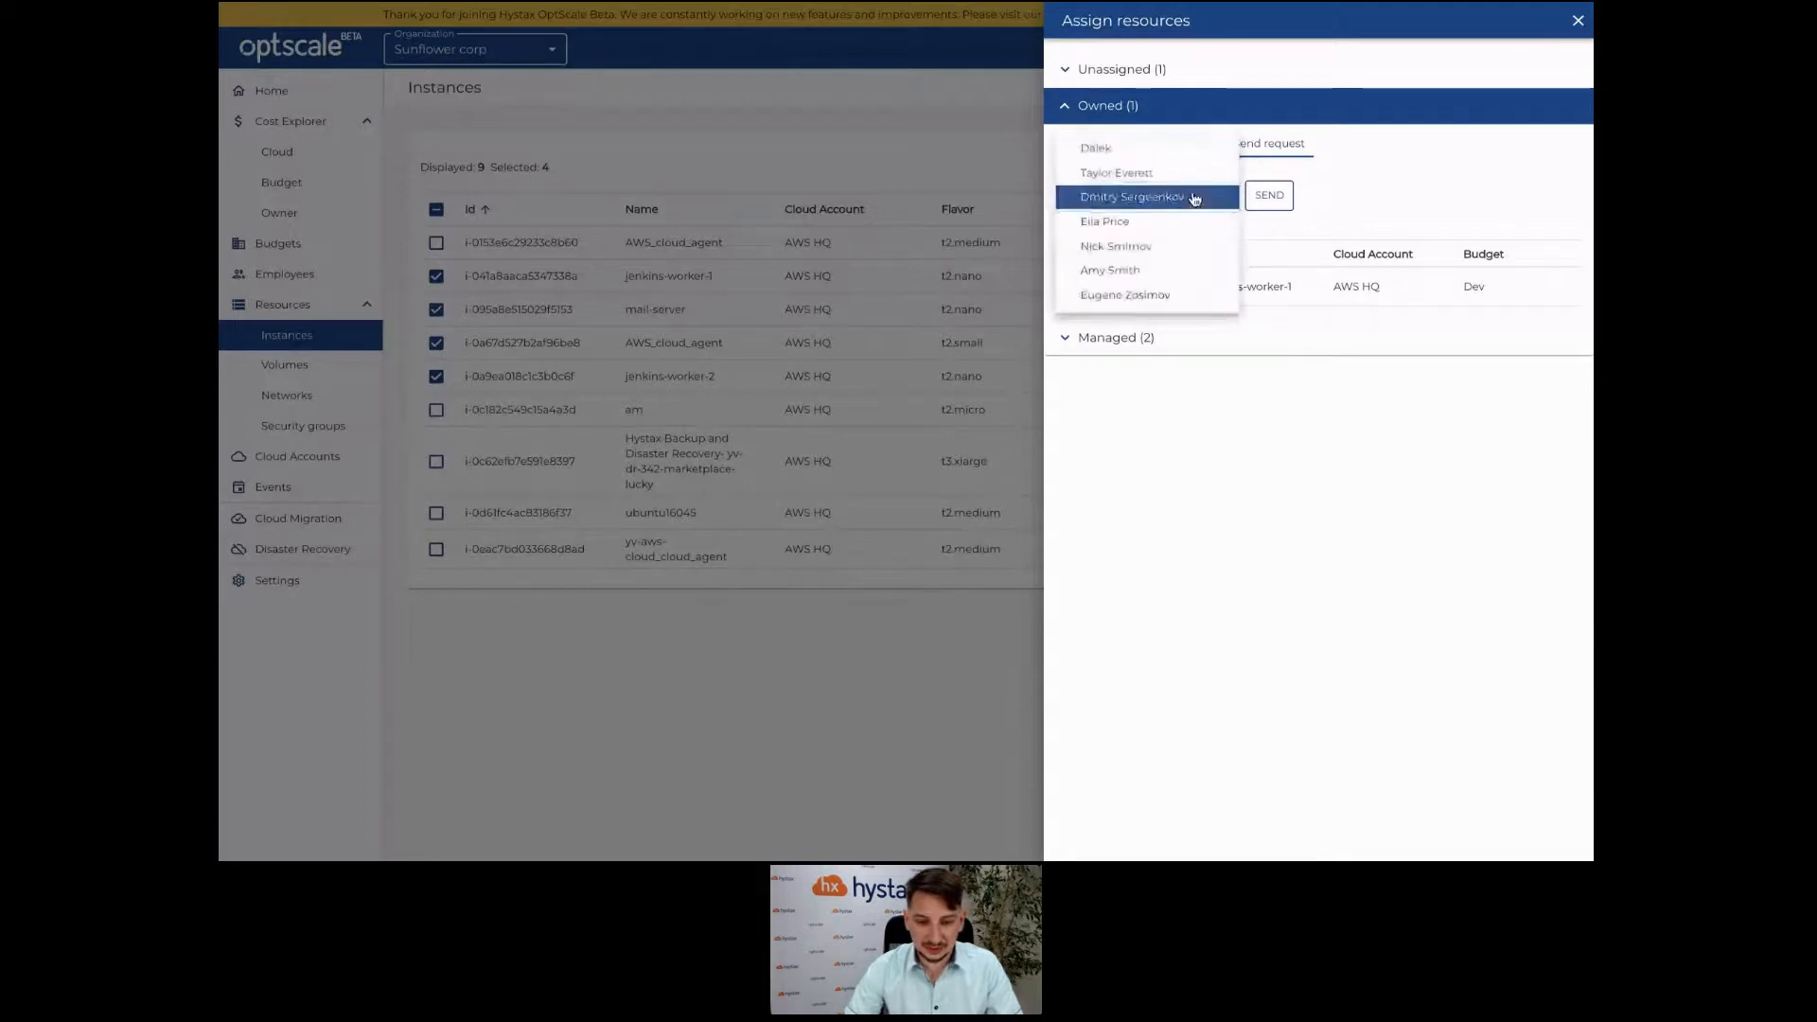
pyautogui.click(1179, 222)
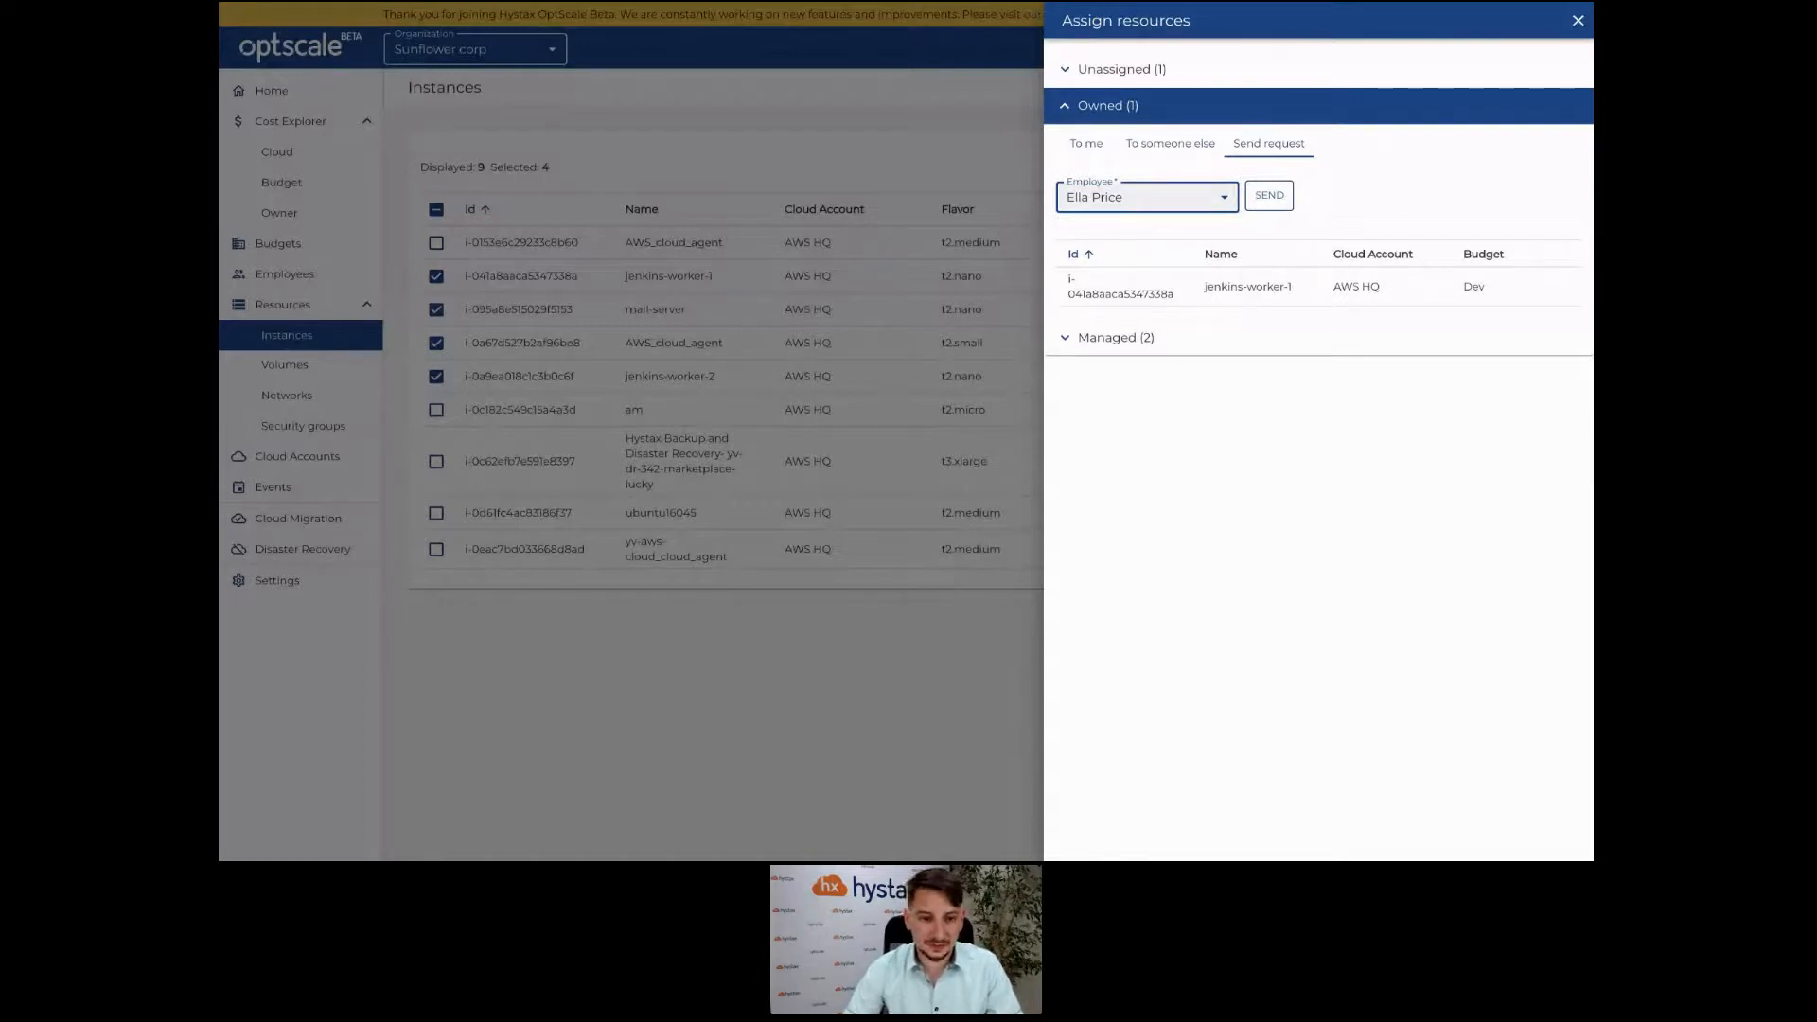
pyautogui.click(335, 370)
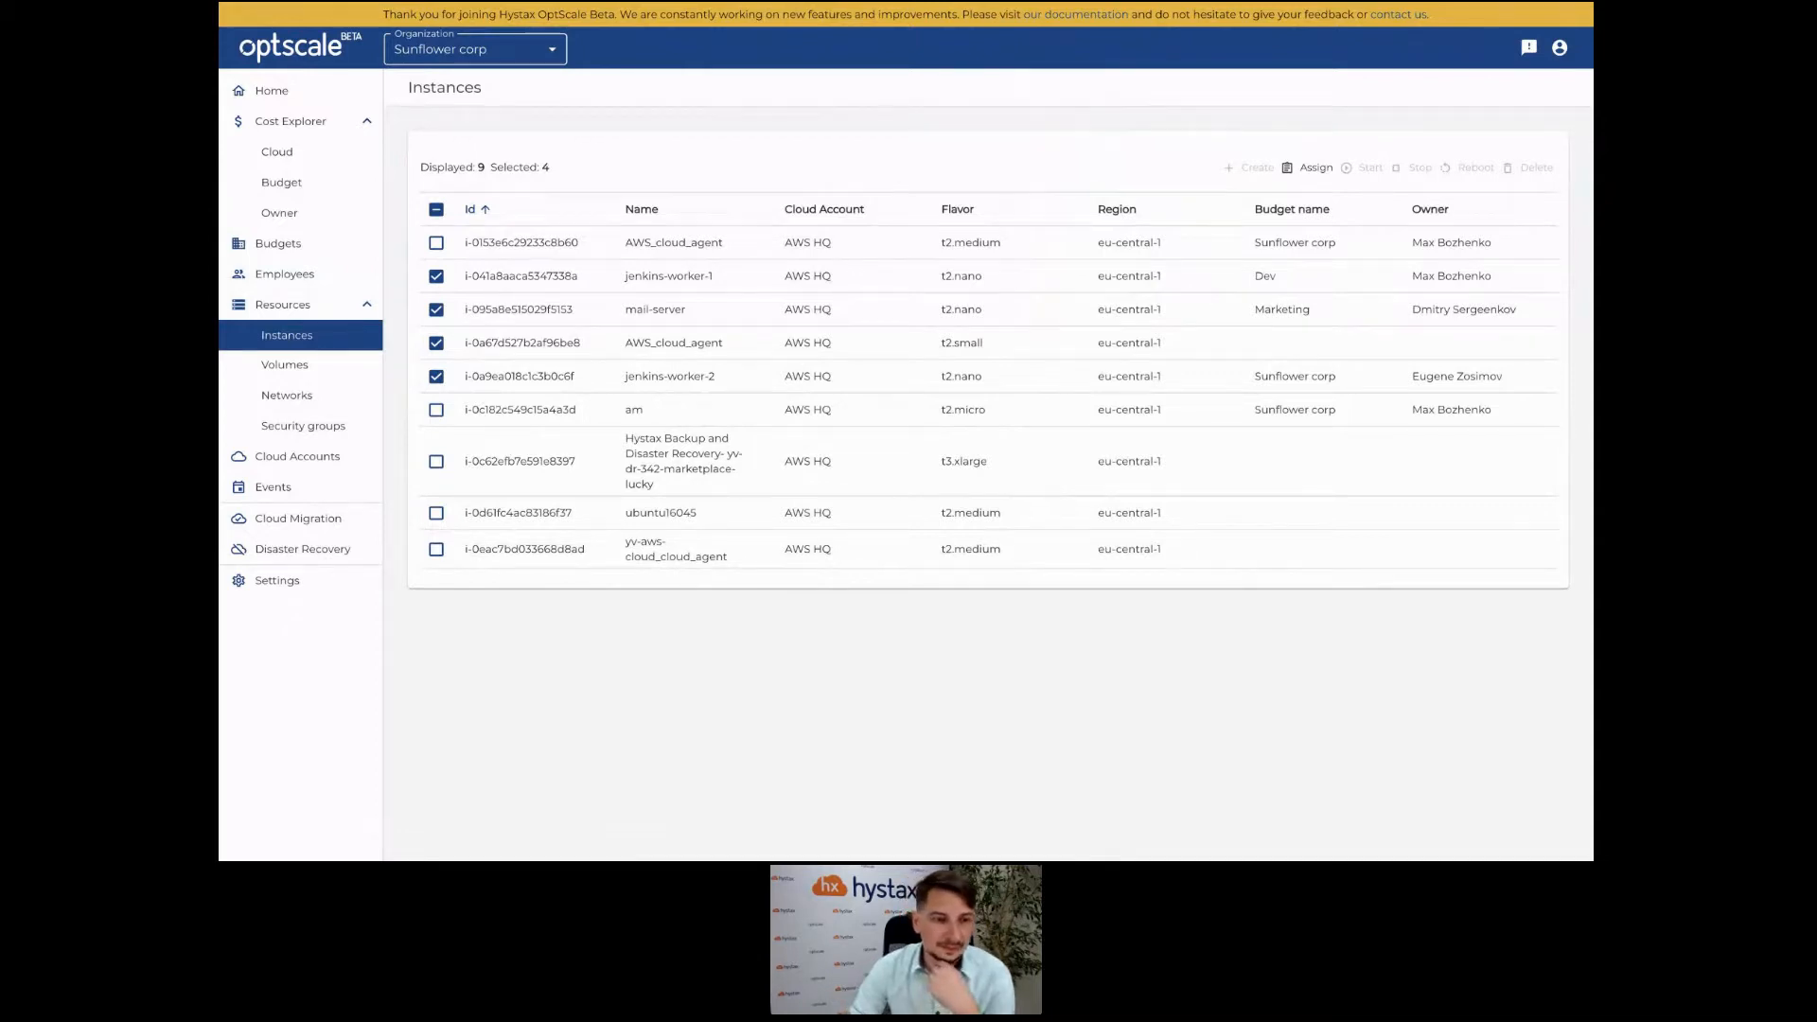
# Visit Cloud Accounts, then return to the Home dashboard.
pyautogui.click(314, 458)
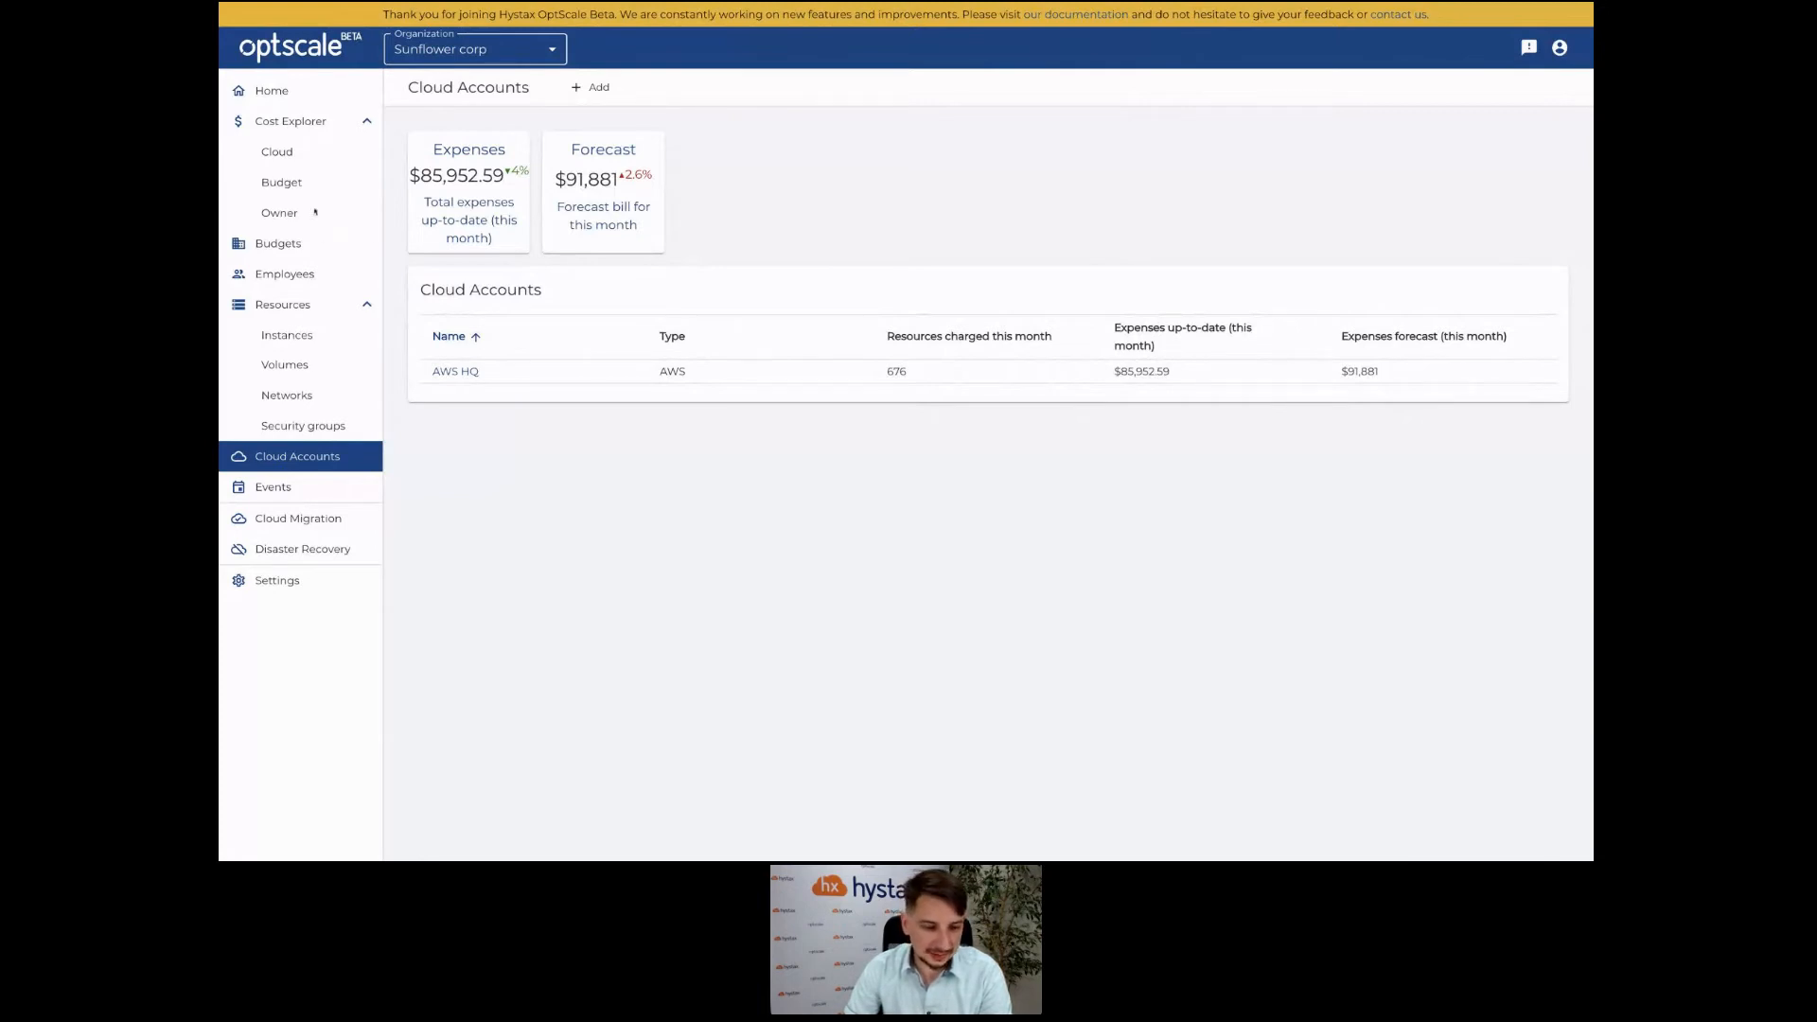
pyautogui.click(299, 95)
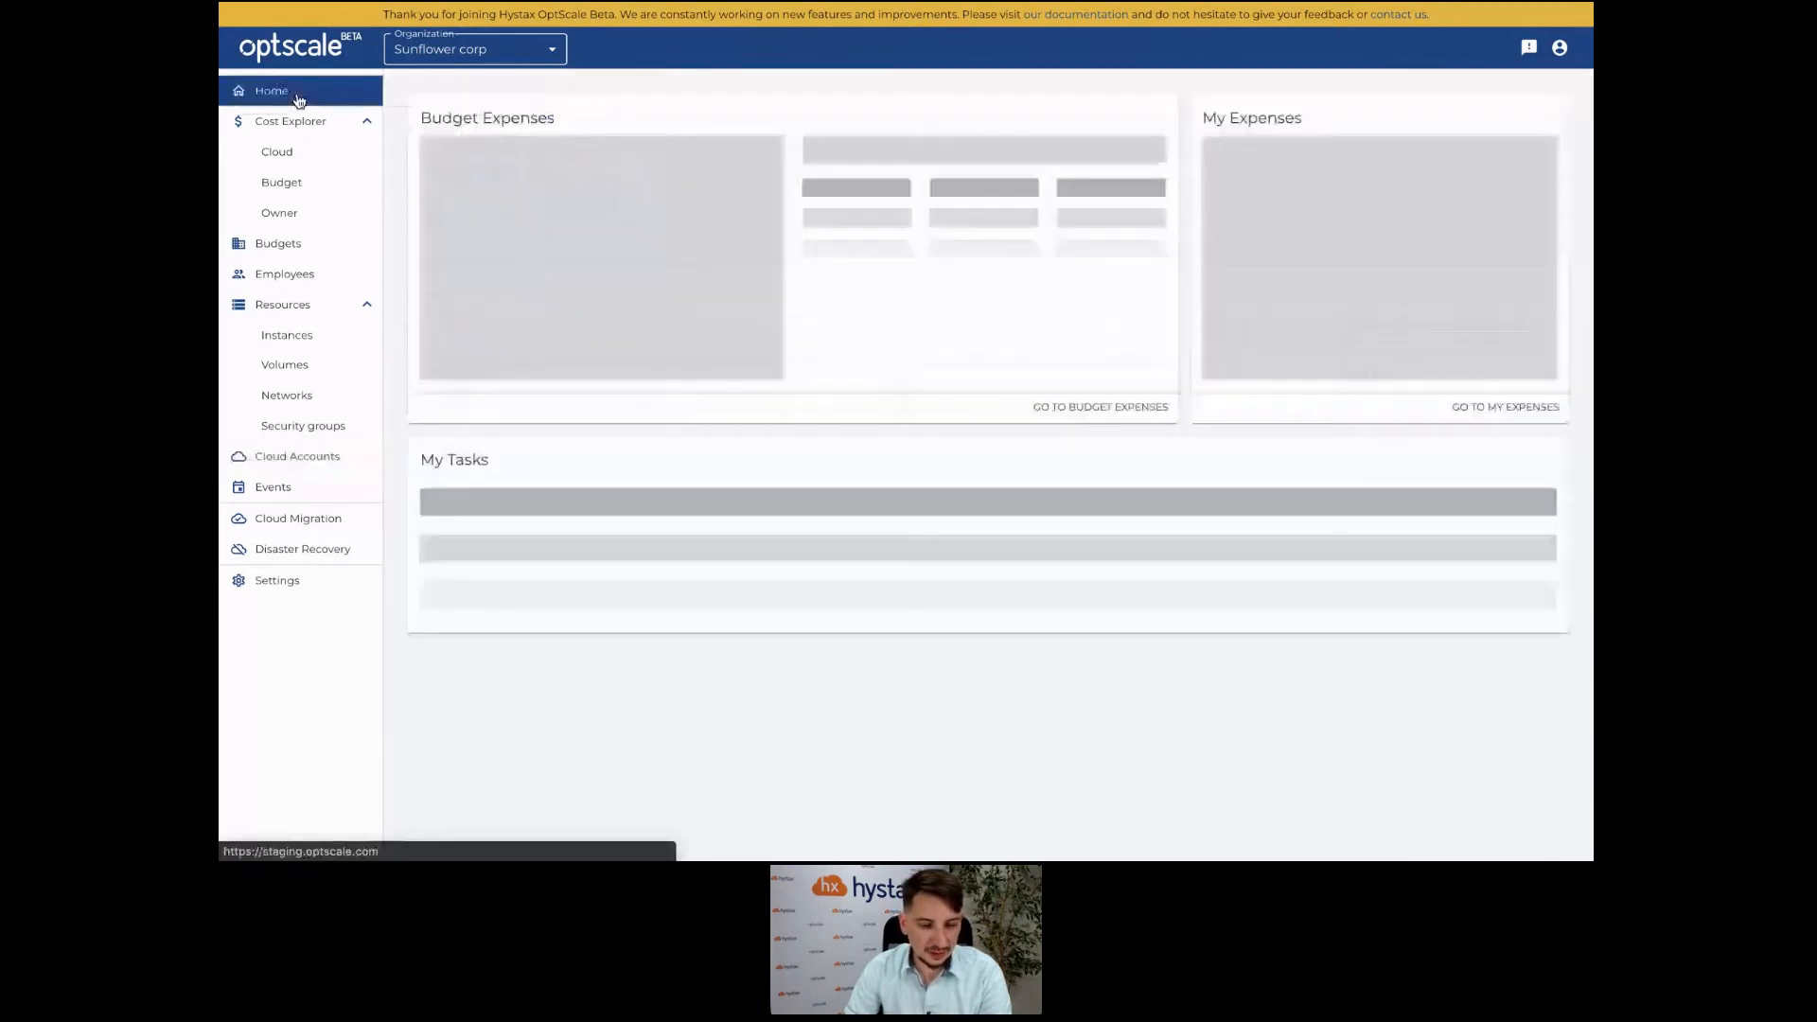